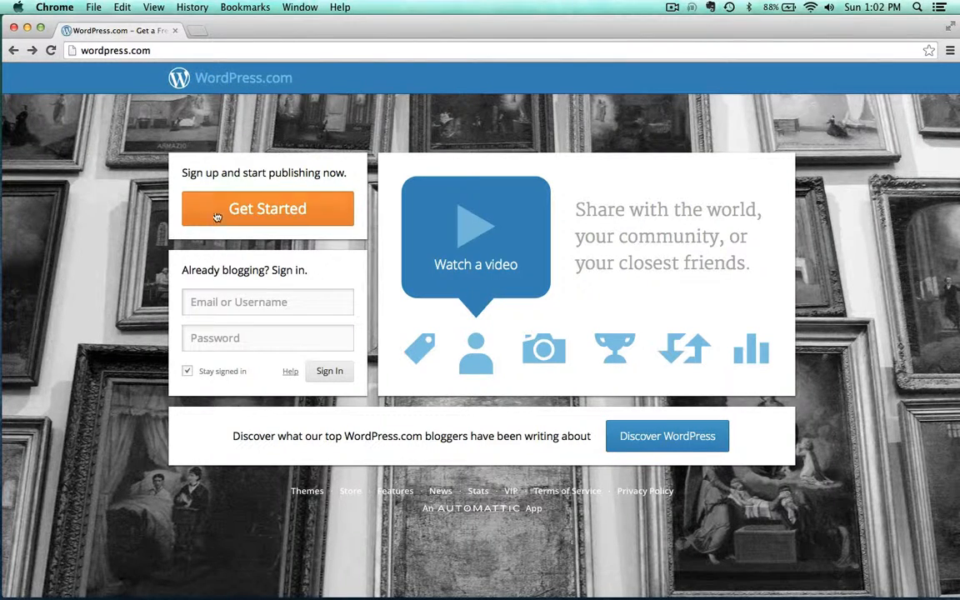
Start the WordPress.com sign-up and fill in the e-mail address
{"action": "left_click", "coordinate": [305, 209]}
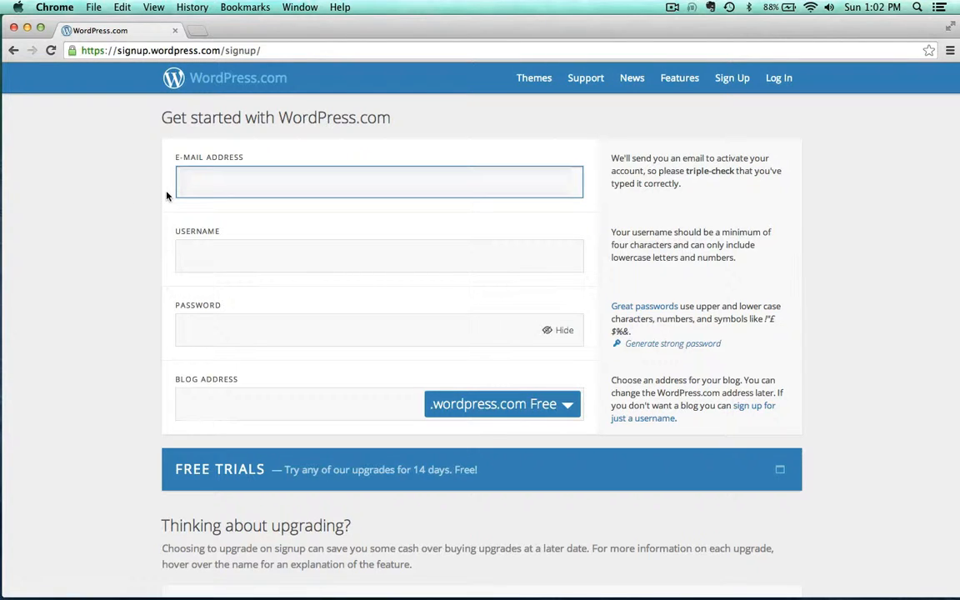
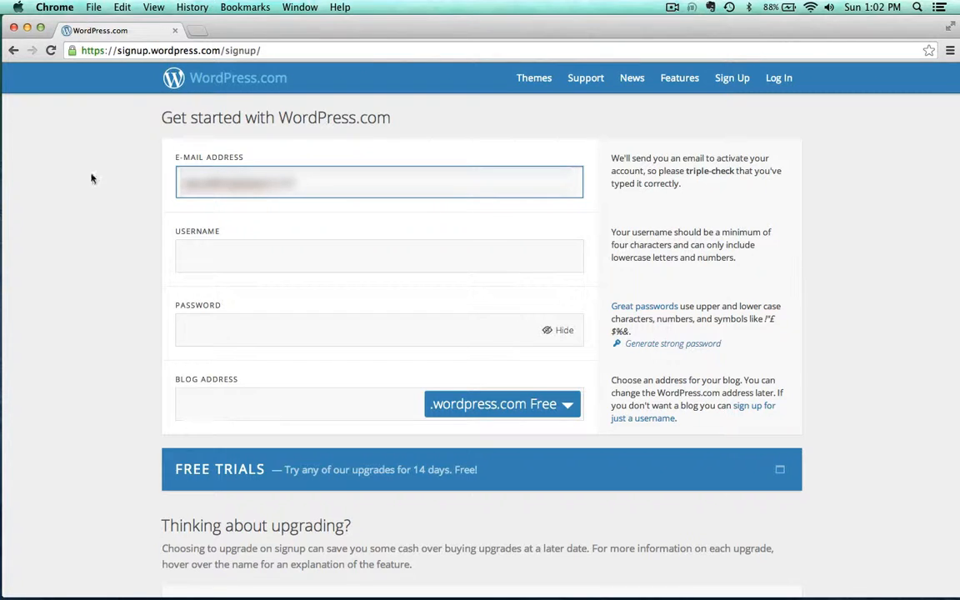
Enter the account username in the sign-up form
{"action": "left_click", "coordinate": [207, 253]}
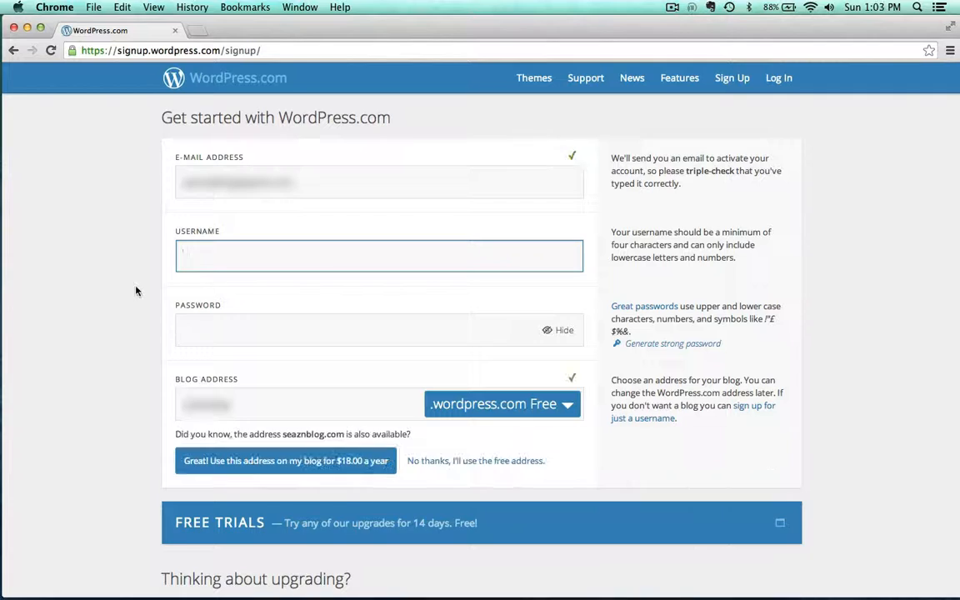
{"action": "type", "text": "mediaarts406"}
{"action": "left_click", "coordinate": [110, 319]}
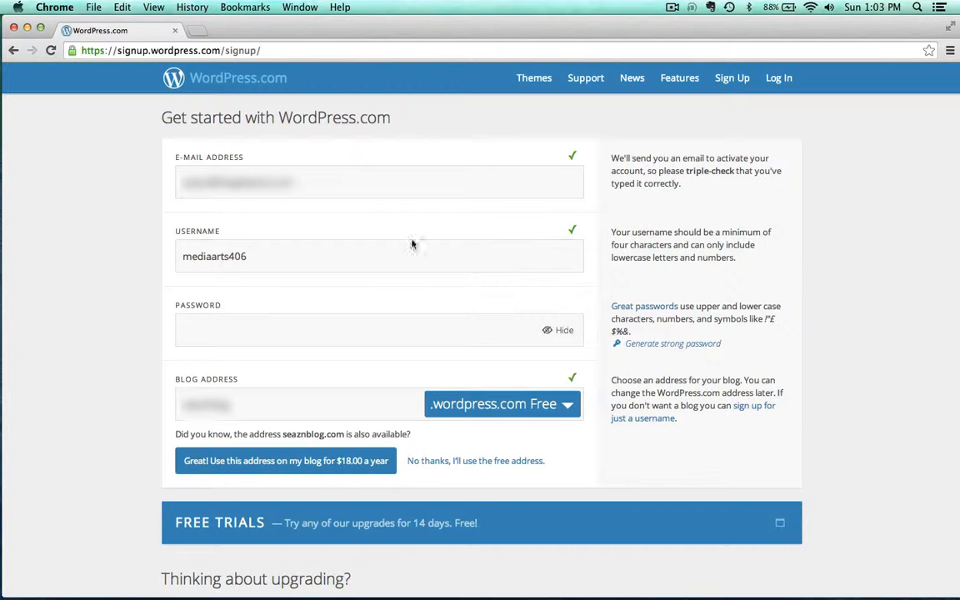
Type the account password into the password field with its characters hidden
{"action": "left_click", "coordinate": [561, 330]}
{"action": "left_click", "coordinate": [252, 339]}
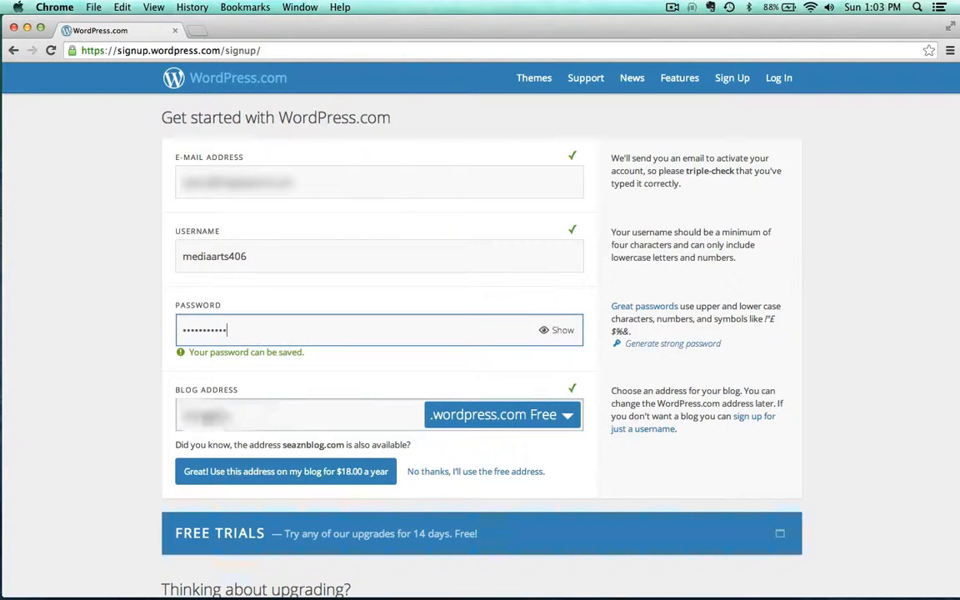
Set the blog address to the username followed by demo, giving mediaarts406demo
{"action": "left_click", "coordinate": [279, 425]}
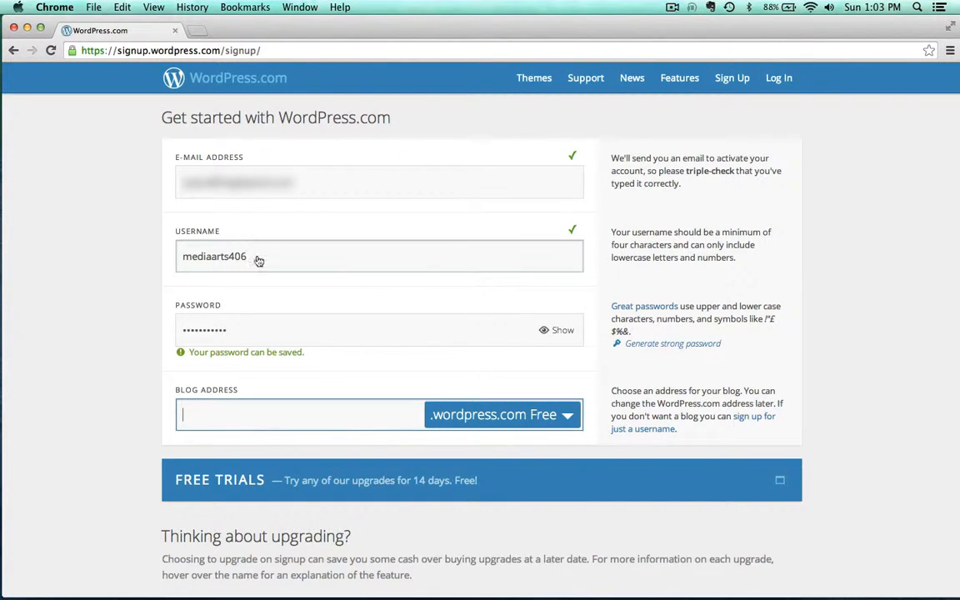
{"action": "left_click_drag", "start_coordinate": [259, 261], "coordinate": [128, 253]}
{"action": "key", "text": "super+c"}
{"action": "left_click", "coordinate": [198, 421]}
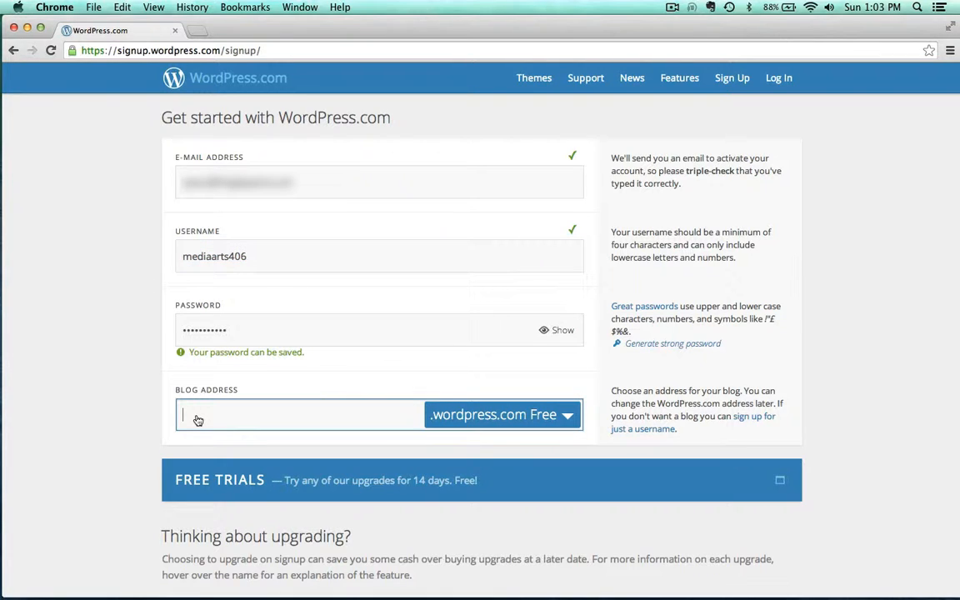
{"action": "key", "text": "super+v"}
{"action": "type", "text": "dem"}
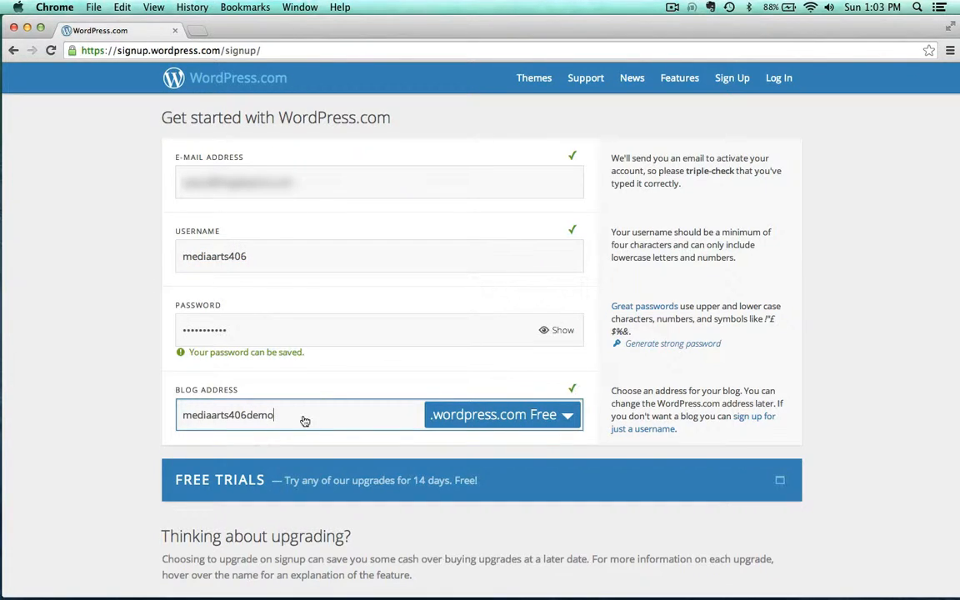
Decline the paid domain offer and keep the free wordpress.com address
{"action": "scroll", "coordinate": [85, 431], "scroll_direction": "down", "scroll_amount": 2}
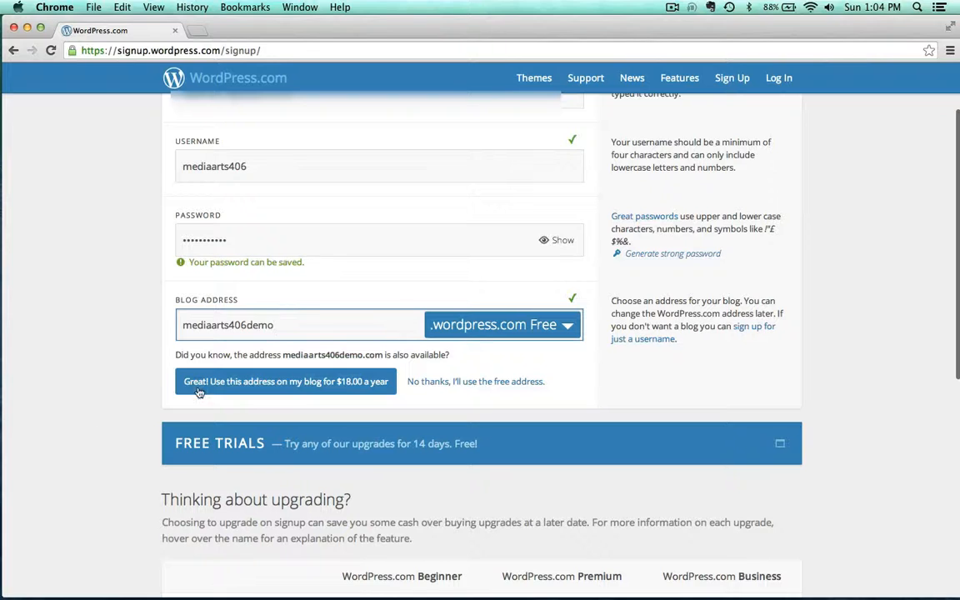
{"action": "left_click", "coordinate": [455, 384]}
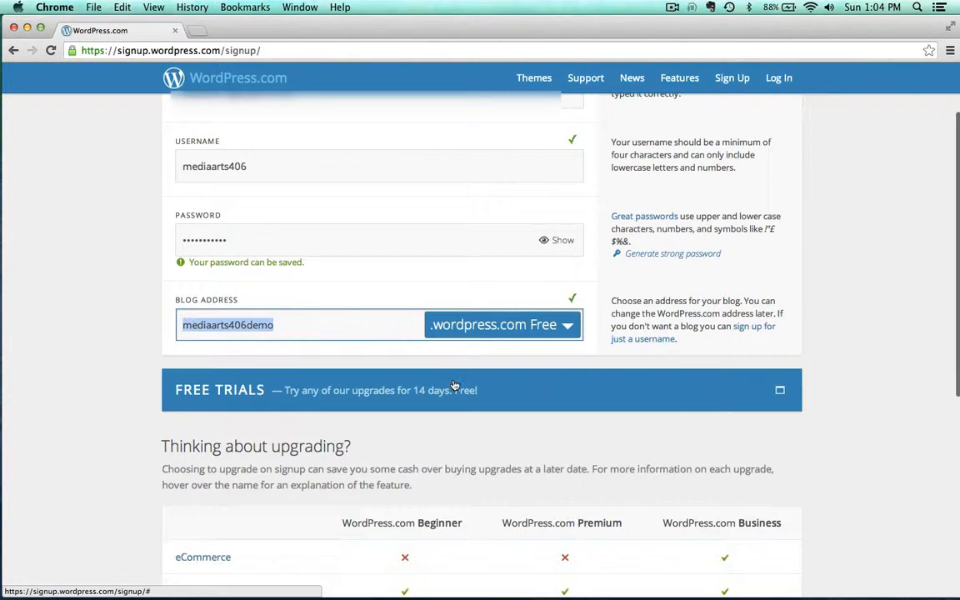
Review the upgrade plans and create the blog on the free plan
{"action": "scroll", "coordinate": [88, 364], "scroll_direction": "down", "scroll_amount": 5}
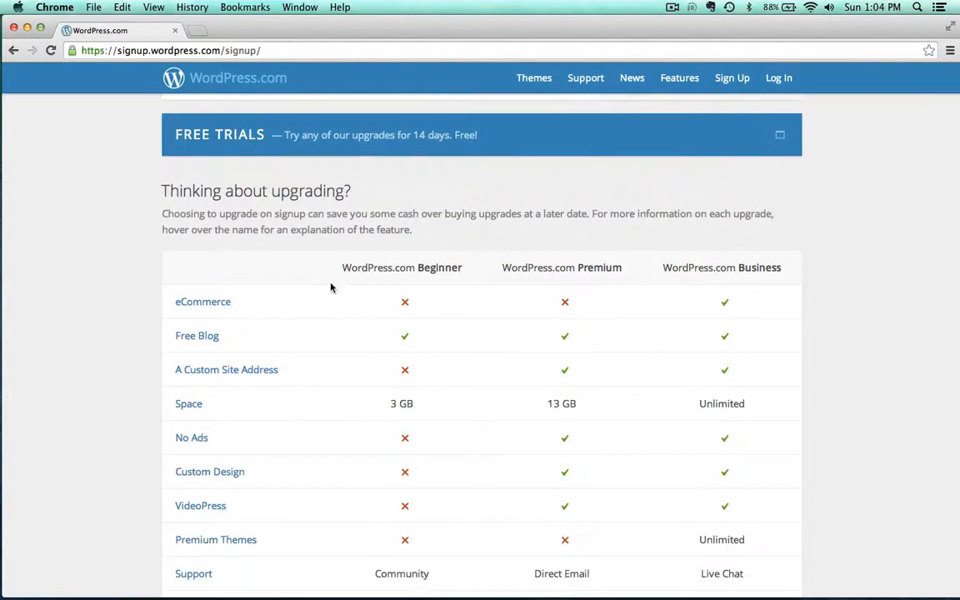
{"action": "scroll", "coordinate": [342, 446], "scroll_direction": "down", "scroll_amount": 2}
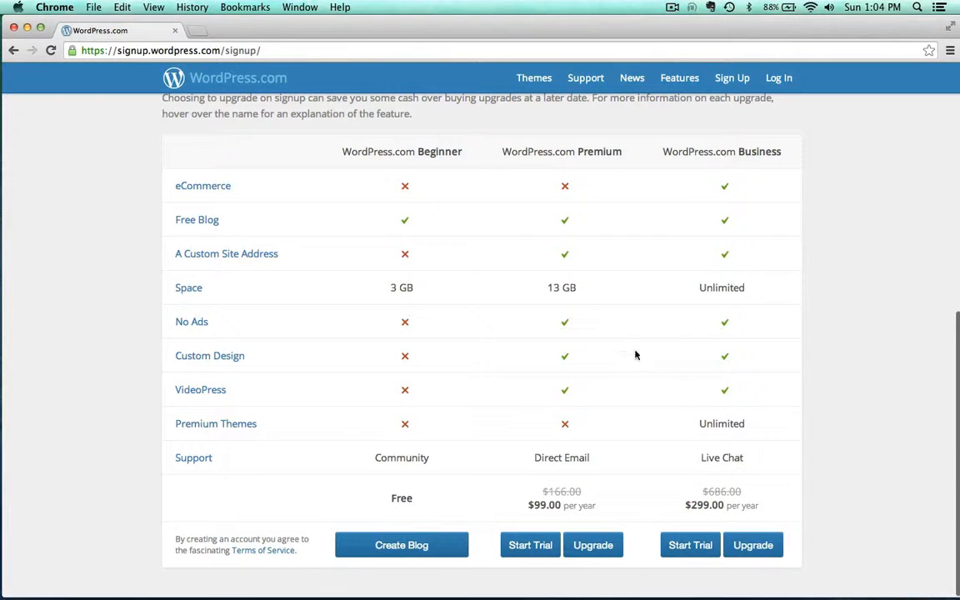
{"action": "left_click", "coordinate": [393, 545]}
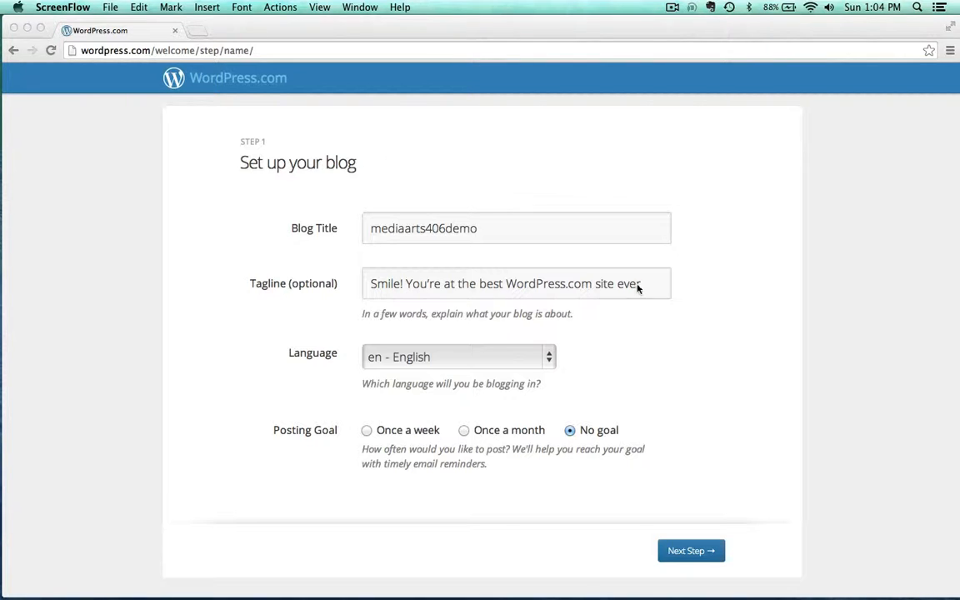
Change the blog title to Media Arts 406
{"action": "left_click", "coordinate": [654, 289]}
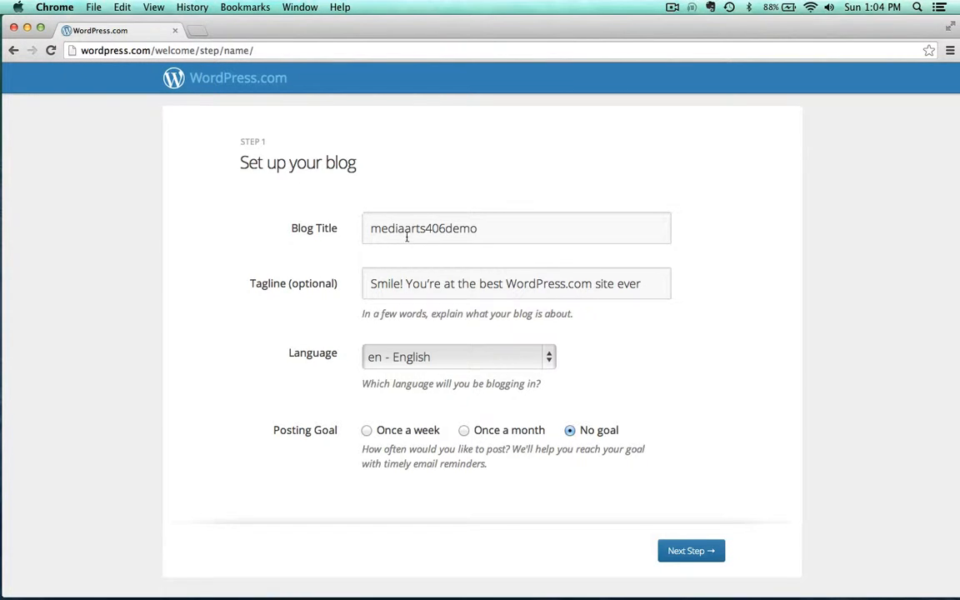
{"action": "left_click", "coordinate": [377, 228]}
{"action": "key", "text": "BackSpace"}
{"action": "type", "text": "M"}
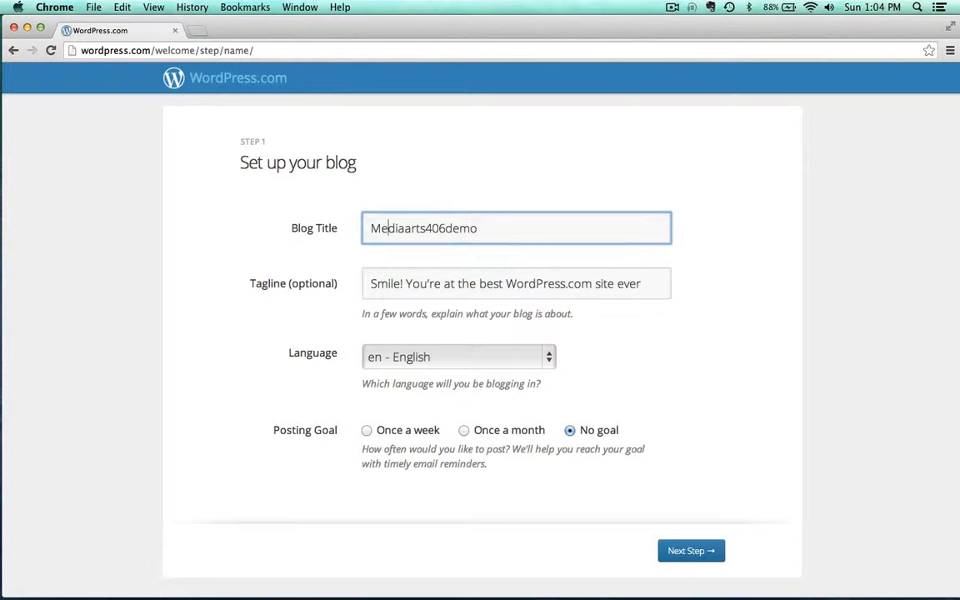
{"action": "key", "text": "Delete"}
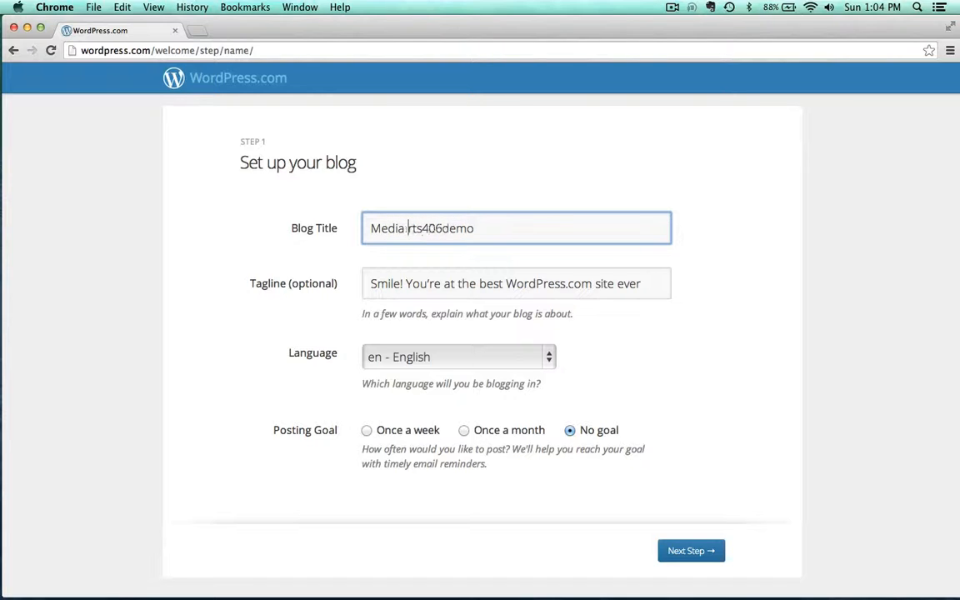
{"action": "type", "text": "A"}
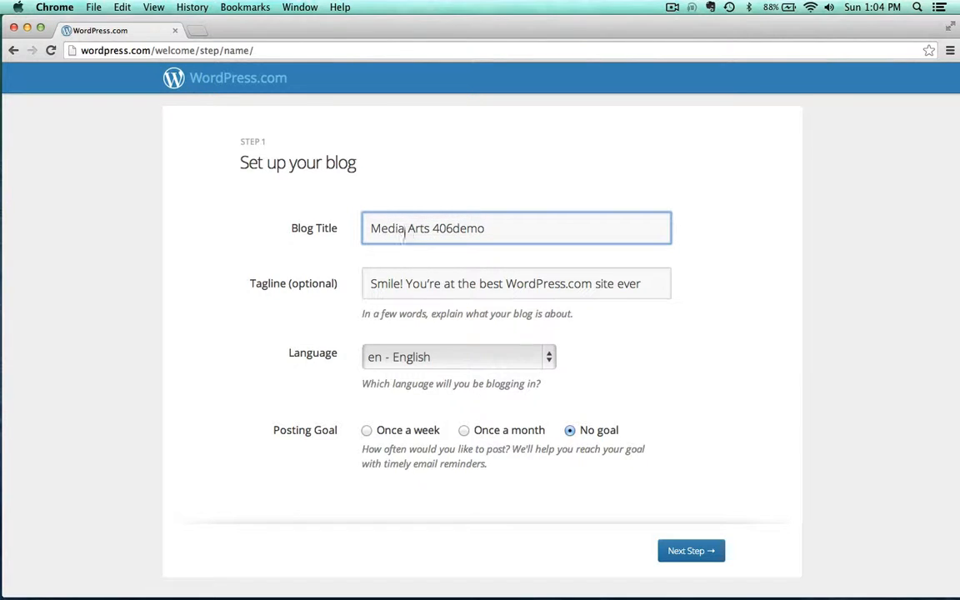
{"action": "left_click_drag", "start_coordinate": [456, 227], "coordinate": [534, 240]}
{"action": "key", "text": "BackSpace"}
Replace the tagline with Welcome to my site! and continue to the theme step
{"action": "key", "text": "Tab"}
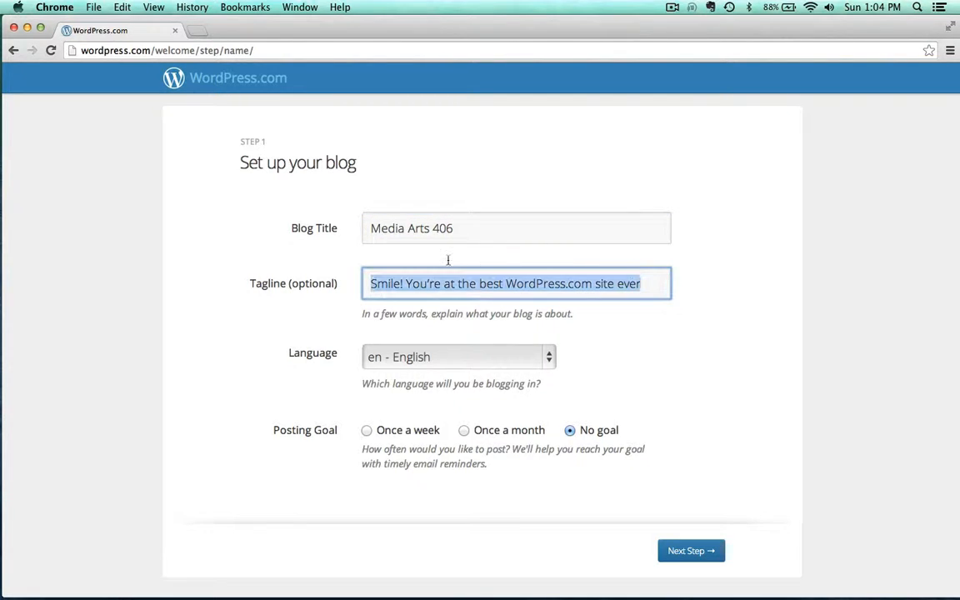
{"action": "type", "text": "Welcome to my site!"}
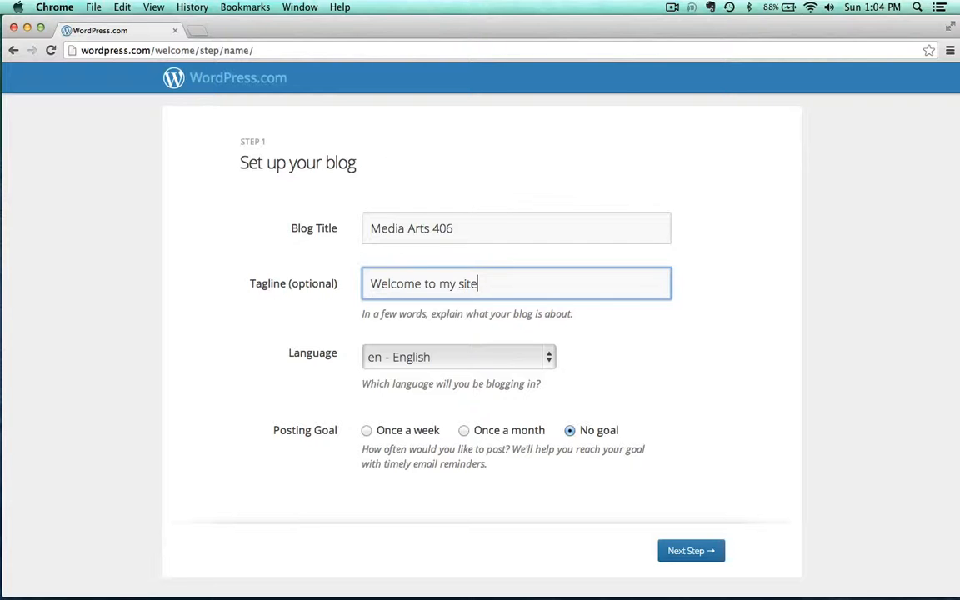
{"action": "left_click", "coordinate": [691, 550]}
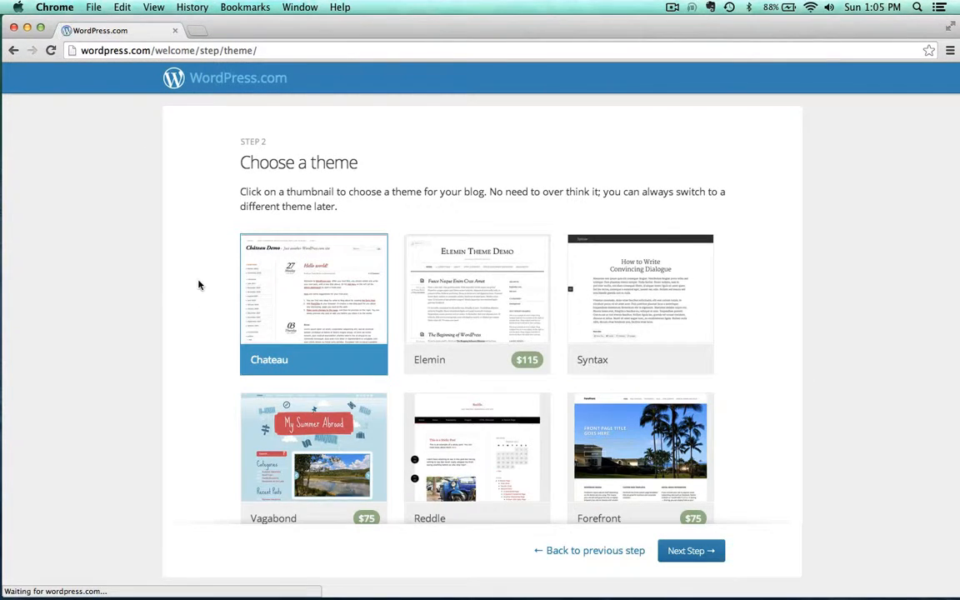
Browse through more themes, then keep the Chateau theme and proceed
{"action": "scroll", "coordinate": [208, 257], "scroll_direction": "down", "scroll_amount": 5}
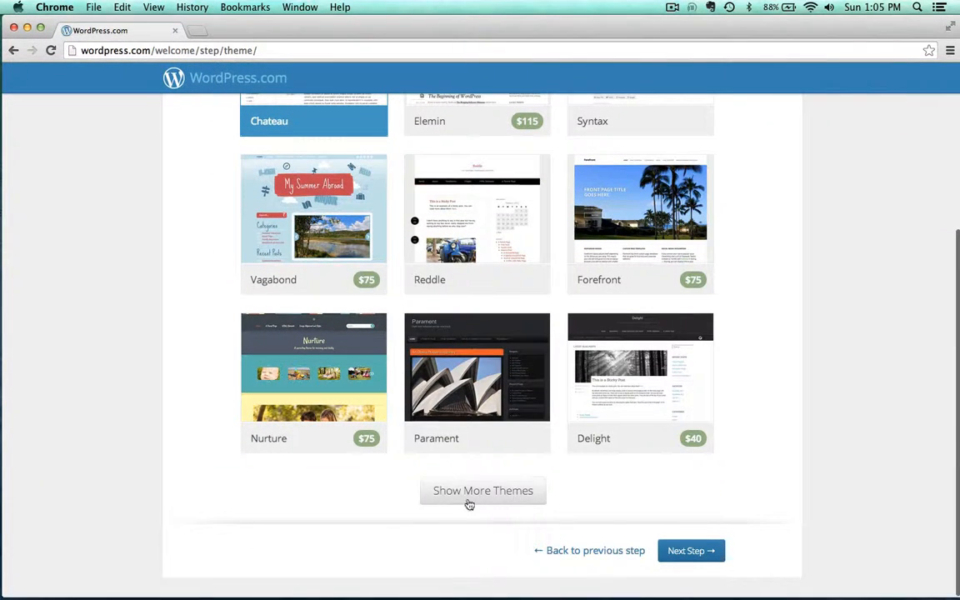
{"action": "left_click", "coordinate": [460, 492]}
{"action": "scroll", "coordinate": [209, 381], "scroll_direction": "down", "scroll_amount": 7}
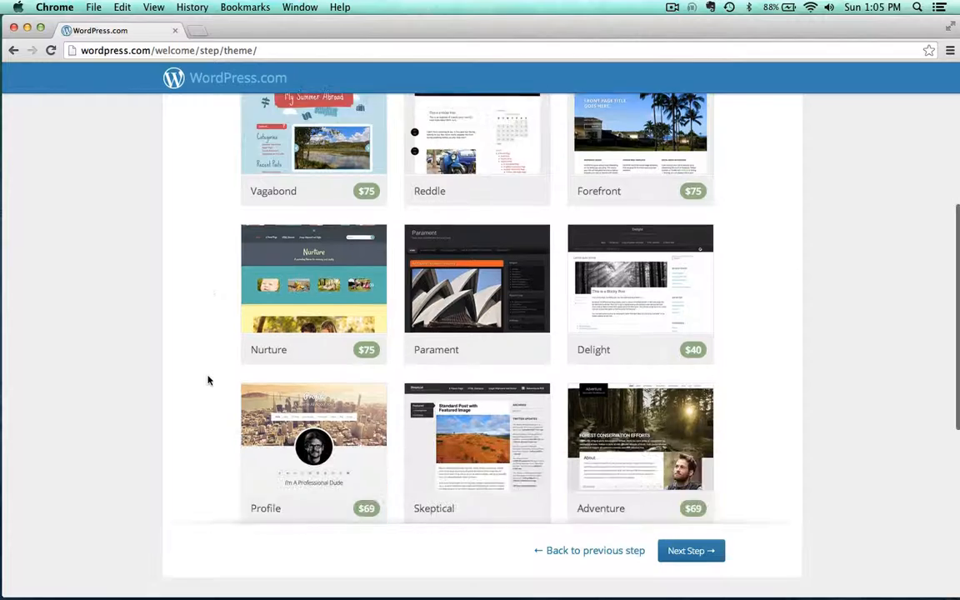
{"action": "scroll", "coordinate": [208, 380], "scroll_direction": "down", "scroll_amount": 3}
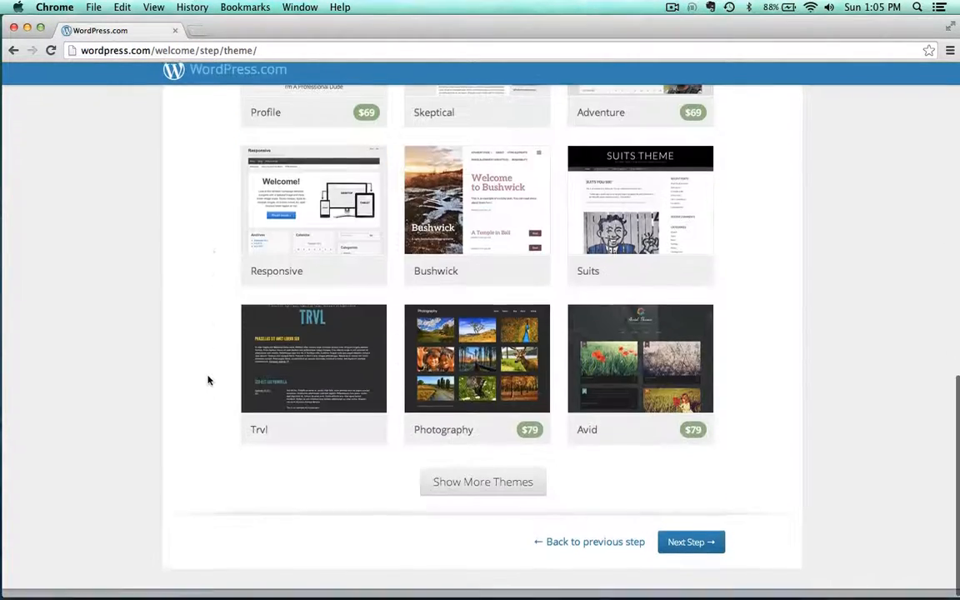
{"action": "scroll", "coordinate": [209, 380], "scroll_direction": "up", "scroll_amount": 20}
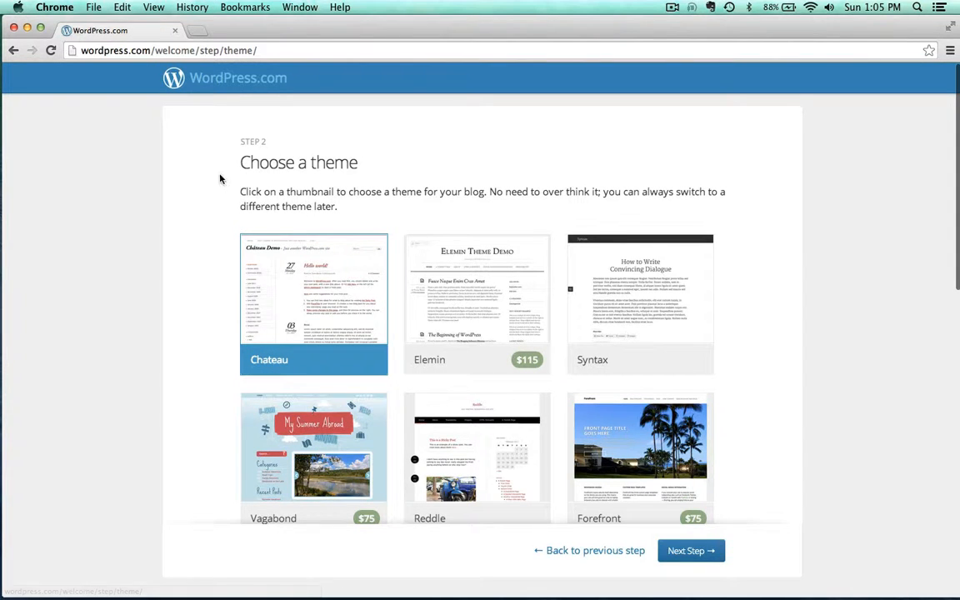
{"action": "left_click", "coordinate": [695, 548]}
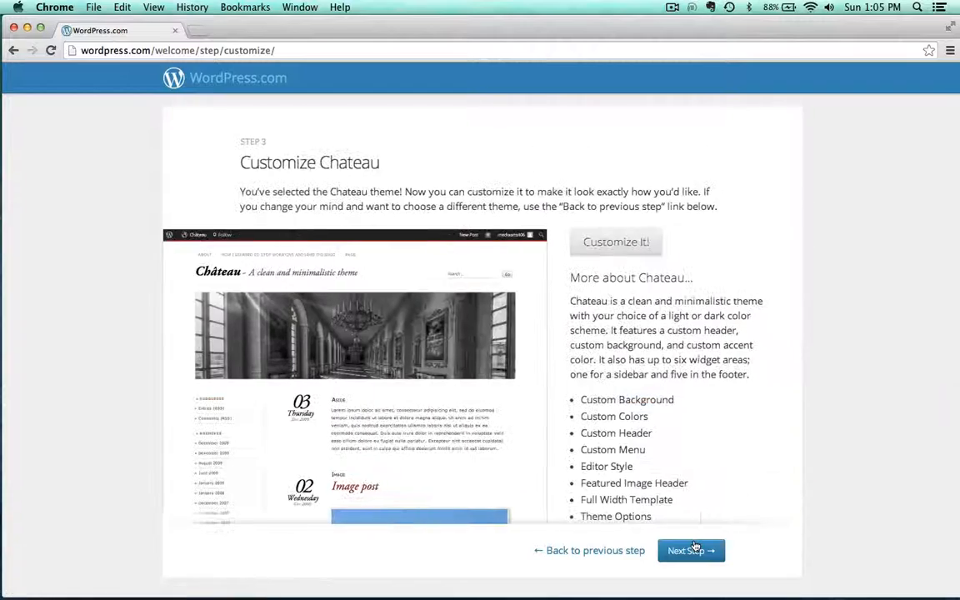
Skip the customize, share and first post steps to finish the setup
{"action": "left_click", "coordinate": [695, 548]}
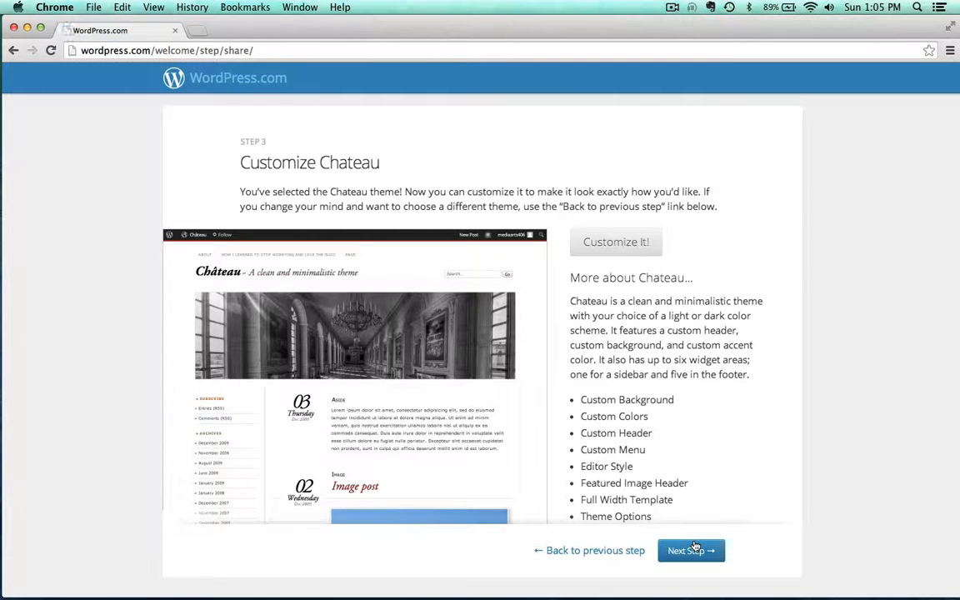
{"action": "left_click", "coordinate": [692, 550]}
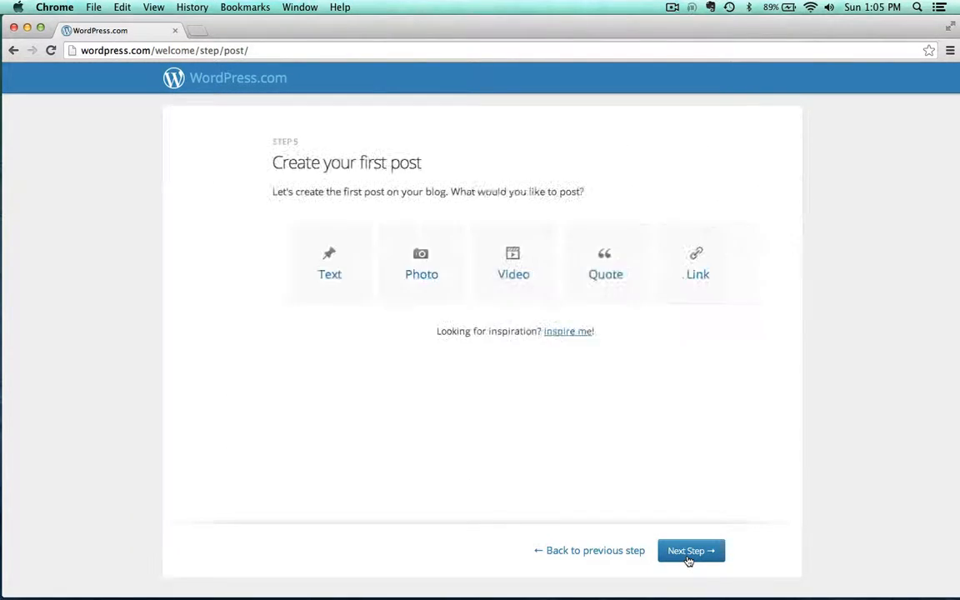
{"action": "left_click", "coordinate": [683, 554]}
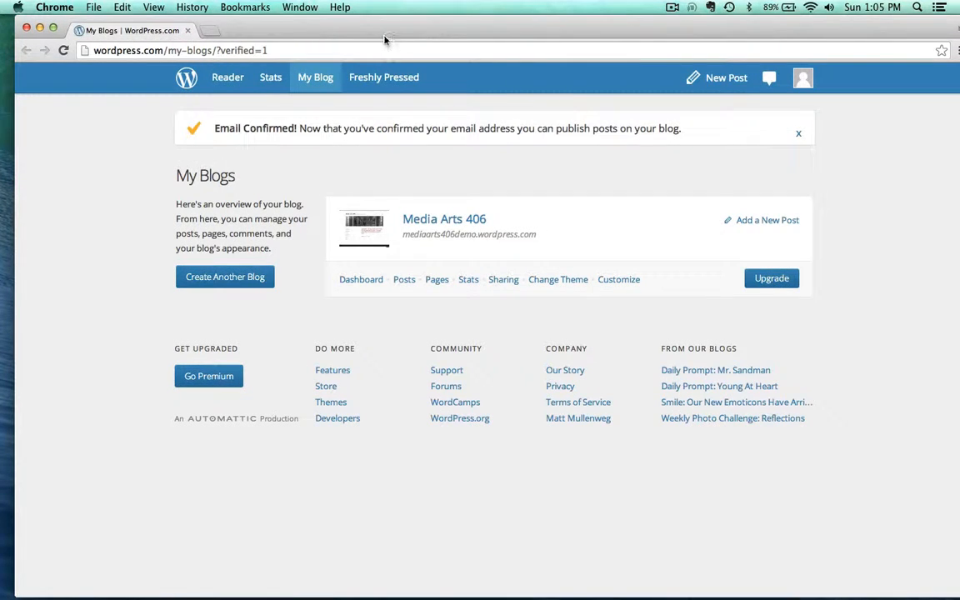
Open the Media Arts 406 site in a new tab to view it
{"action": "left_click_drag", "start_coordinate": [382, 36], "coordinate": [365, 32]}
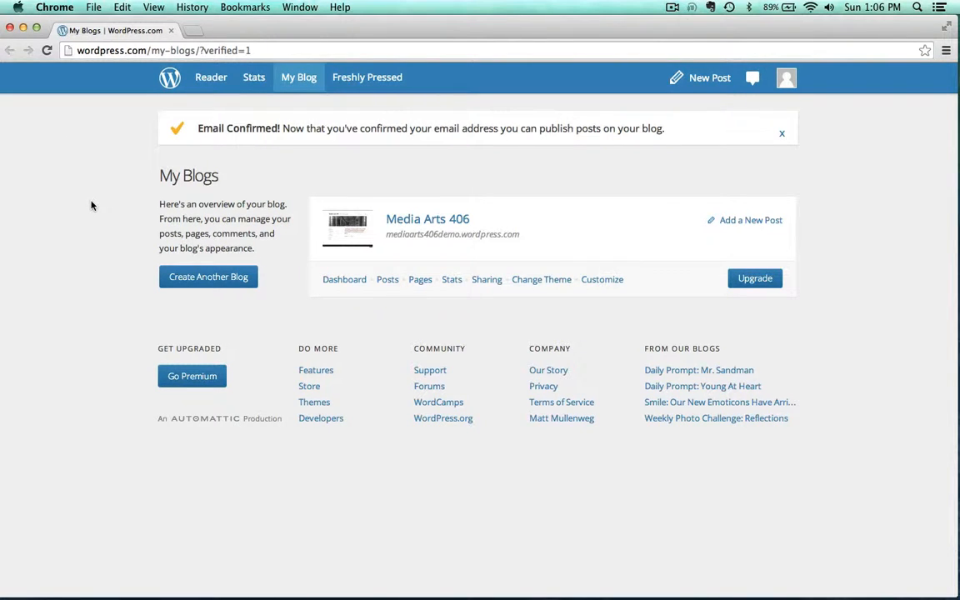
{"action": "left_click", "coordinate": [428, 223]}
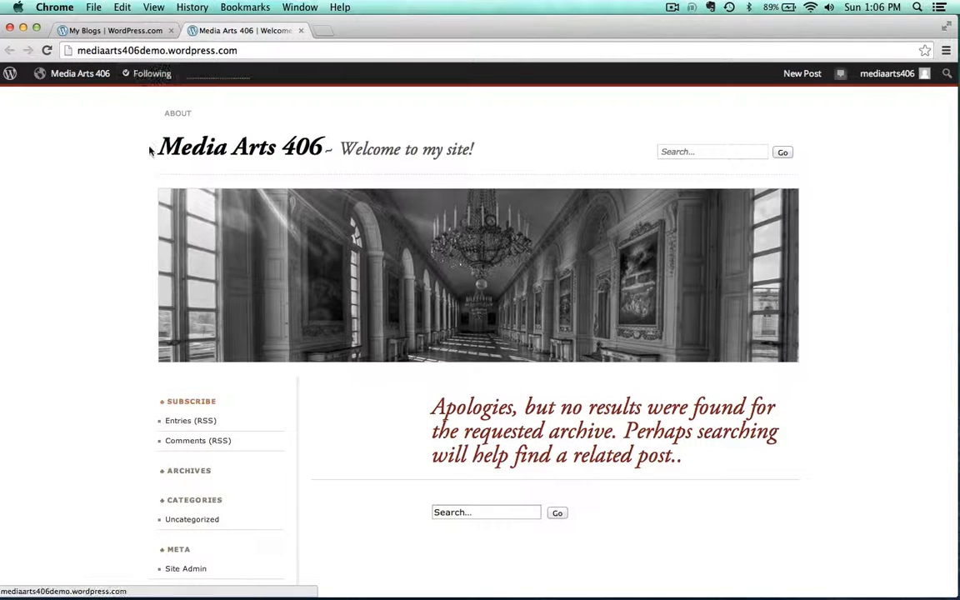
{"action": "scroll", "coordinate": [111, 241], "scroll_direction": "down", "scroll_amount": 3}
{"action": "scroll", "coordinate": [111, 242], "scroll_direction": "up", "scroll_amount": 3}
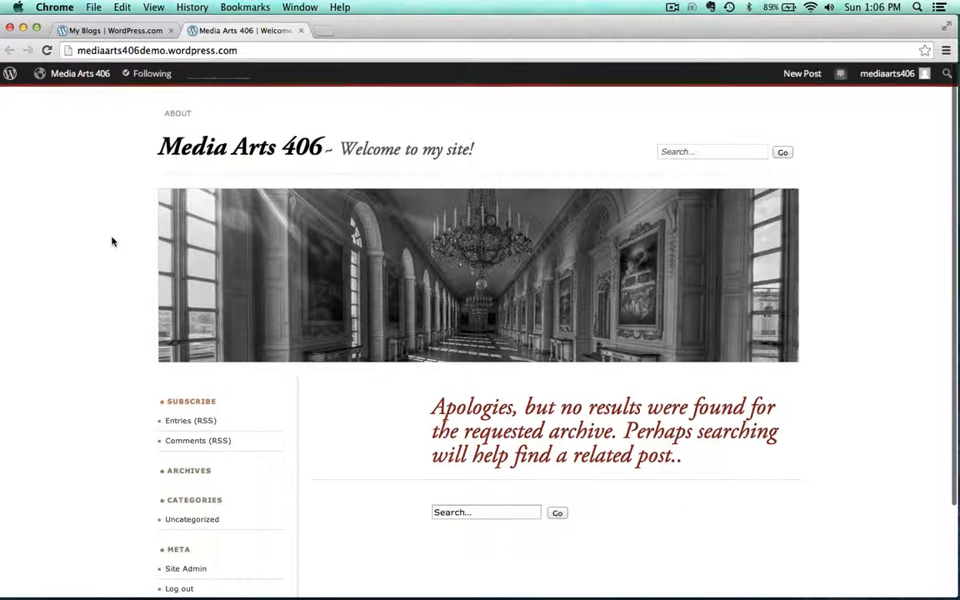
Open the site's Dashboard and close the My Blogs tab
{"action": "mouse_move", "coordinate": [94, 78]}
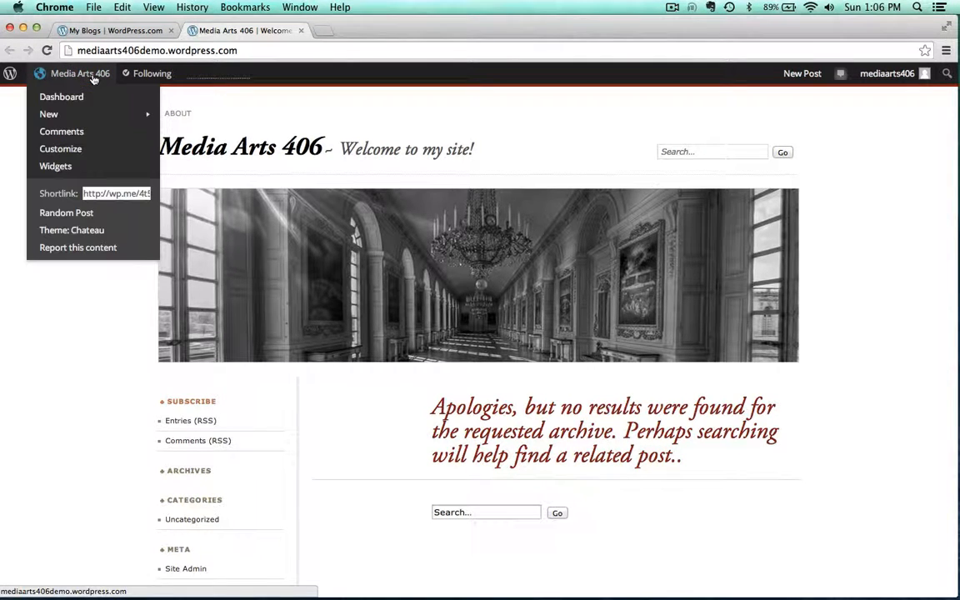
{"action": "left_click", "coordinate": [58, 97]}
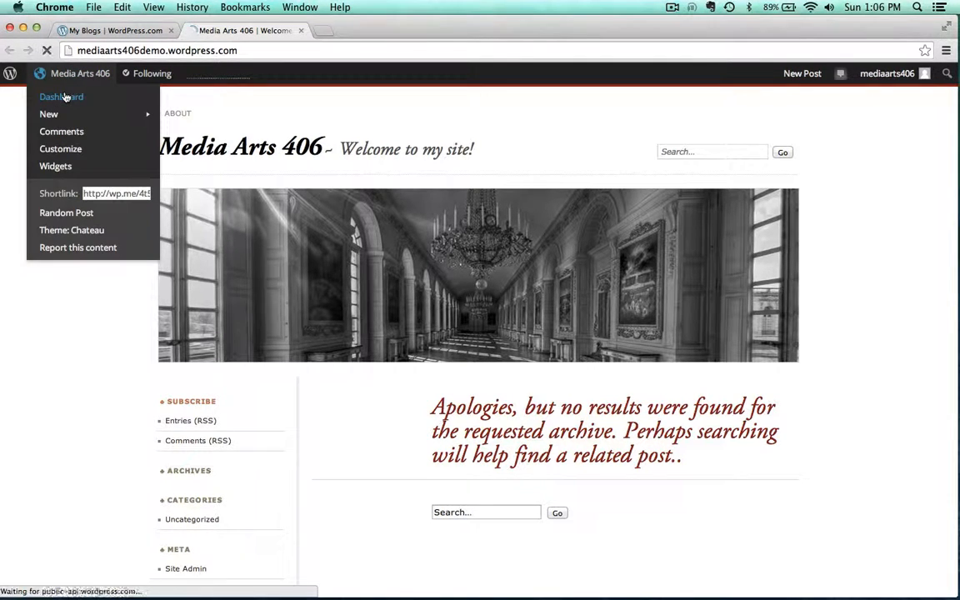
{"action": "left_click", "coordinate": [170, 31]}
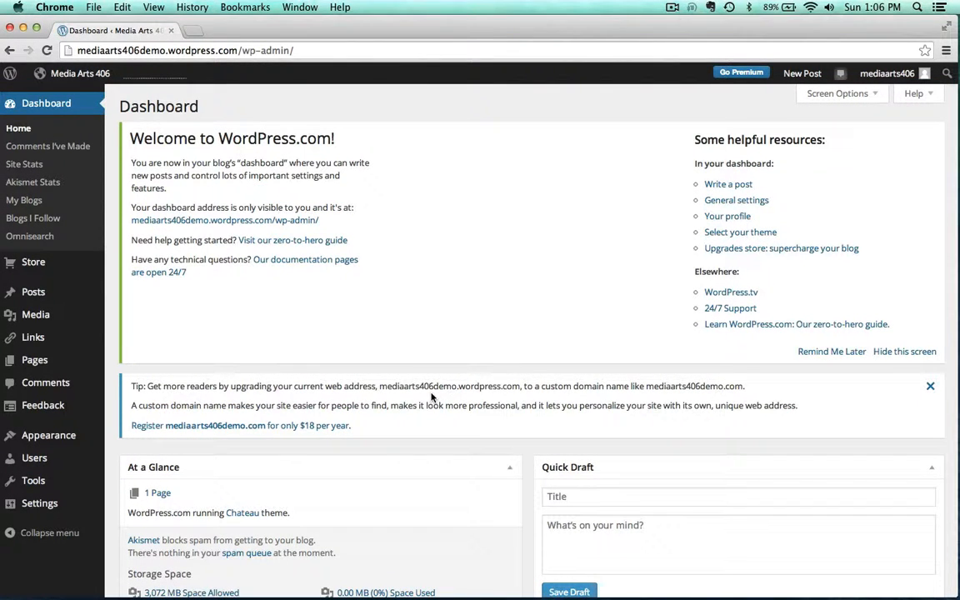
Open the themes, search for twentyf, and activate the Twenty Fourteen theme, closing the welcome dialog
{"action": "mouse_move", "coordinate": [36, 440]}
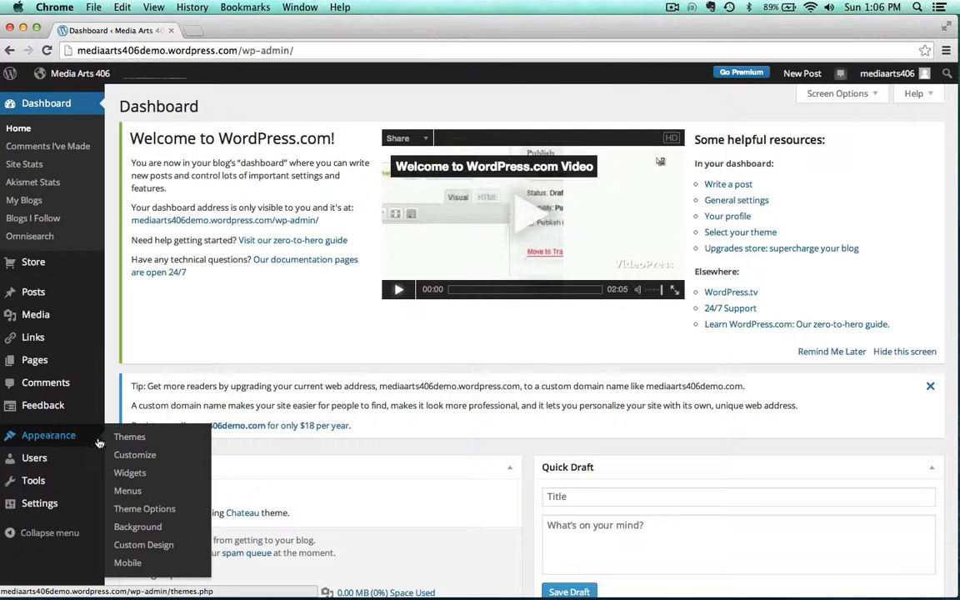
{"action": "left_click", "coordinate": [125, 439]}
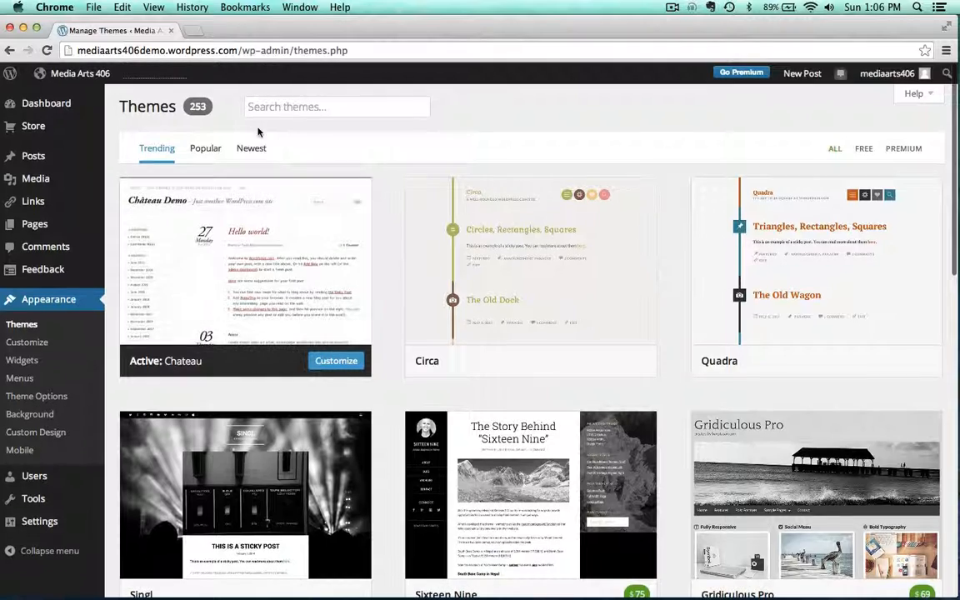
{"action": "left_click", "coordinate": [275, 106]}
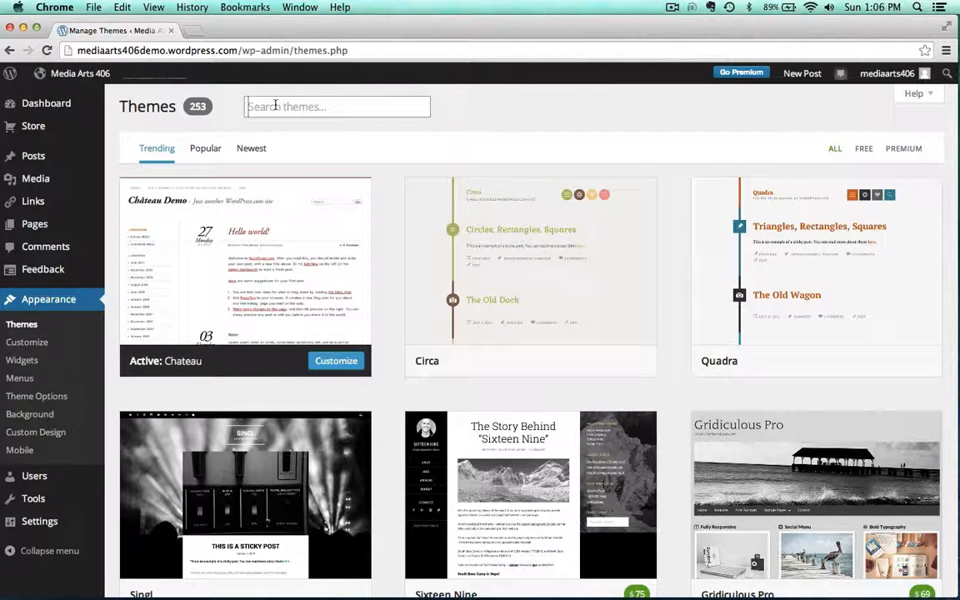
{"action": "type", "text": "twenty"}
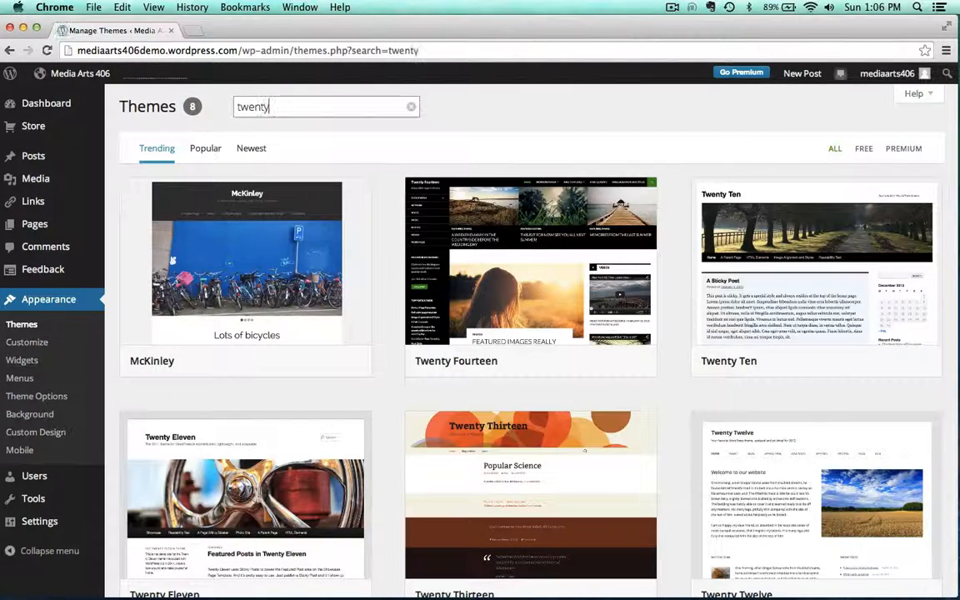
{"action": "type", "text": "f"}
{"action": "mouse_move", "coordinate": [239, 272]}
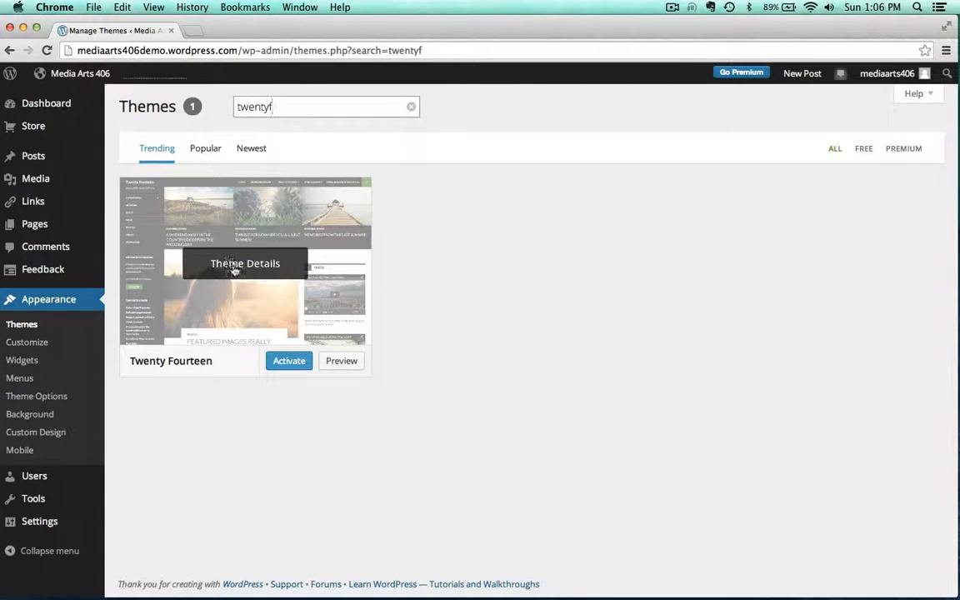
{"action": "left_click", "coordinate": [280, 363]}
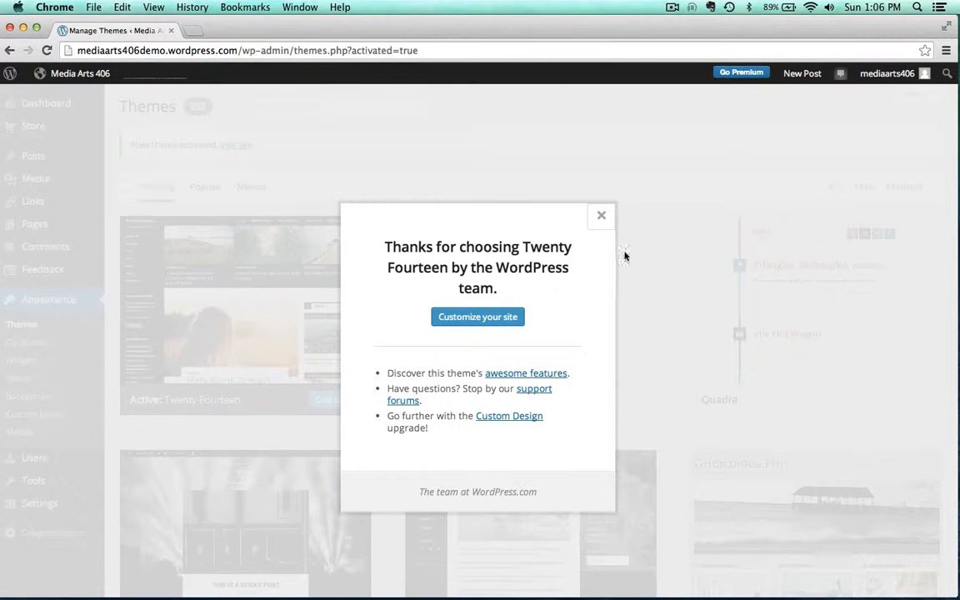
{"action": "left_click", "coordinate": [600, 218]}
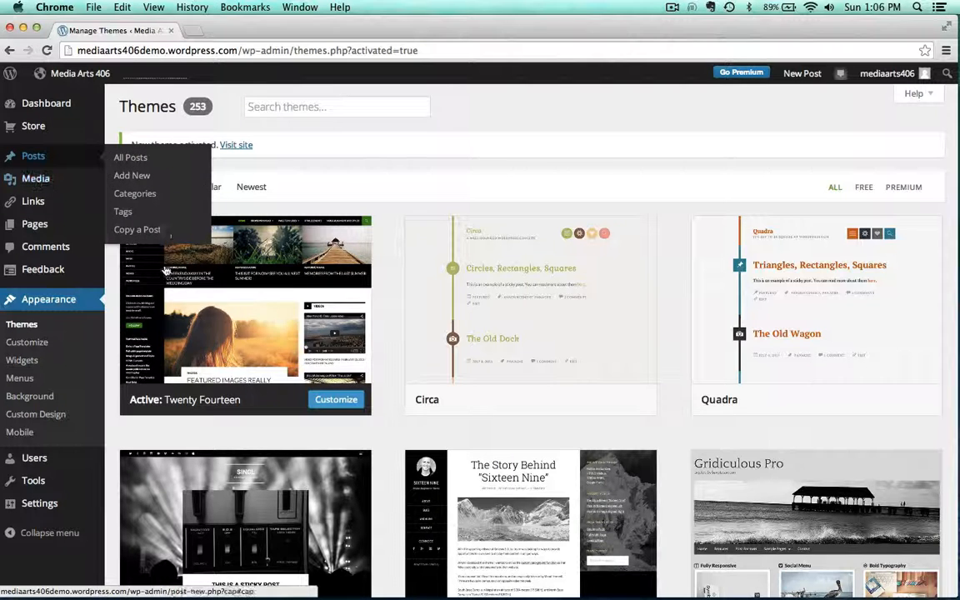
Visit the site to see the new theme, then go back to the Dashboard
{"action": "mouse_move", "coordinate": [40, 110]}
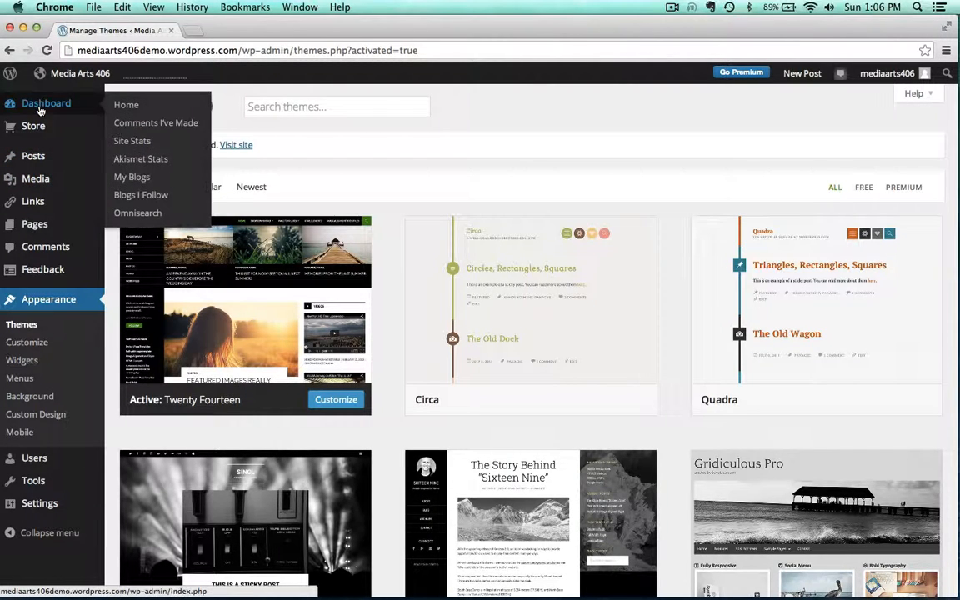
{"action": "left_click", "coordinate": [70, 74]}
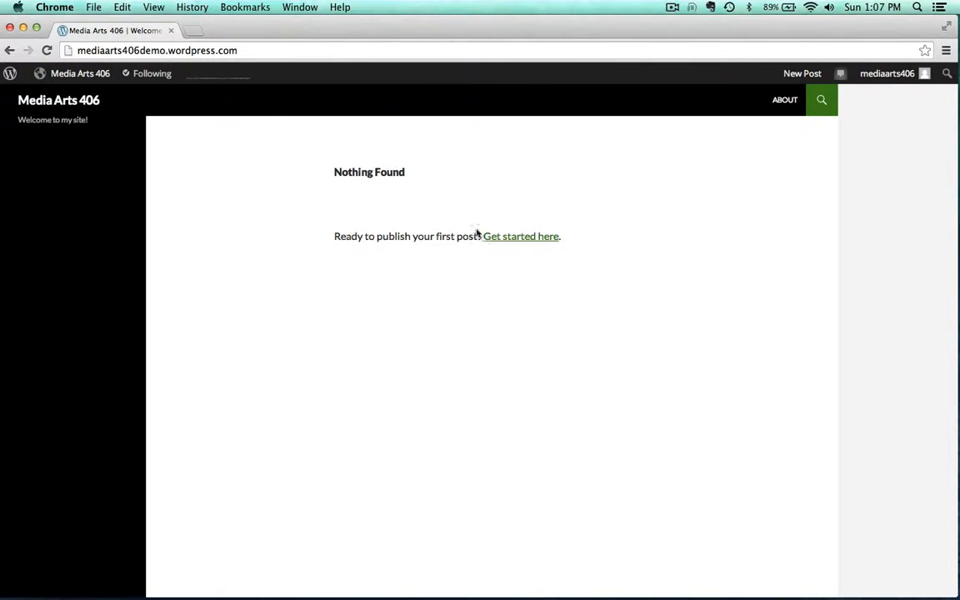
{"action": "mouse_move", "coordinate": [67, 76]}
{"action": "left_click", "coordinate": [60, 98]}
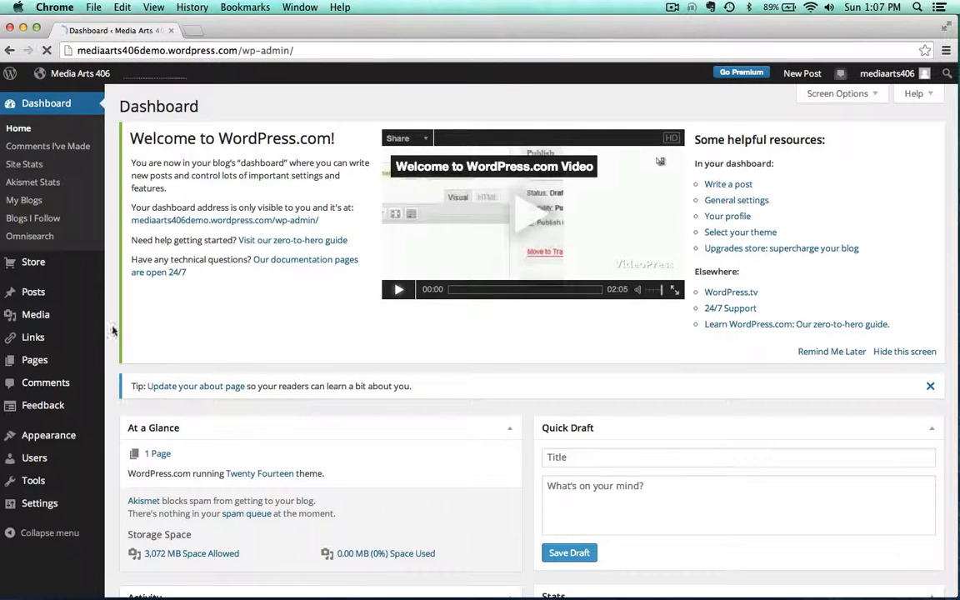
Open the list of pages and move the About page to the Trash
{"action": "left_click", "coordinate": [26, 360]}
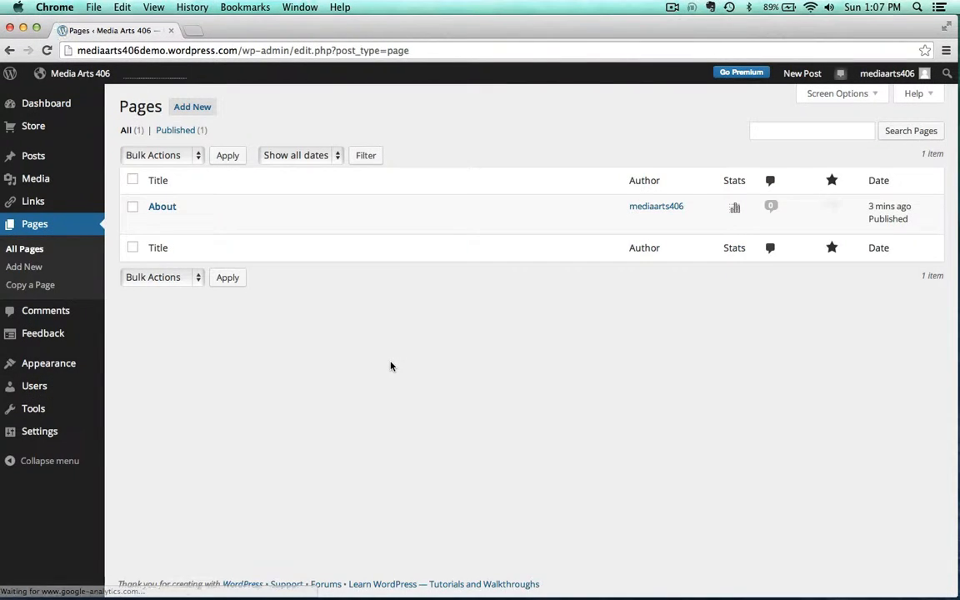
{"action": "mouse_move", "coordinate": [158, 219]}
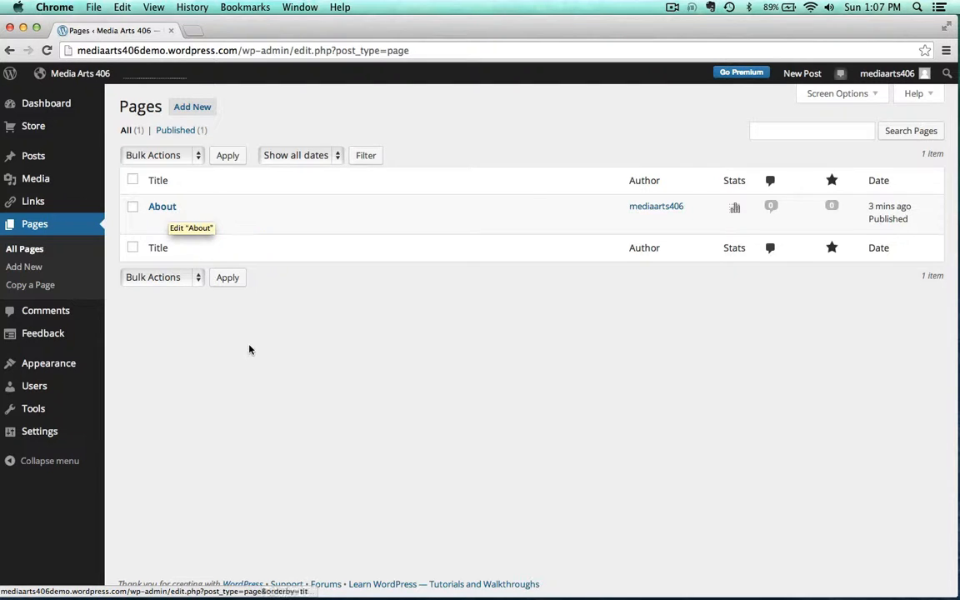
{"action": "left_click", "coordinate": [231, 222]}
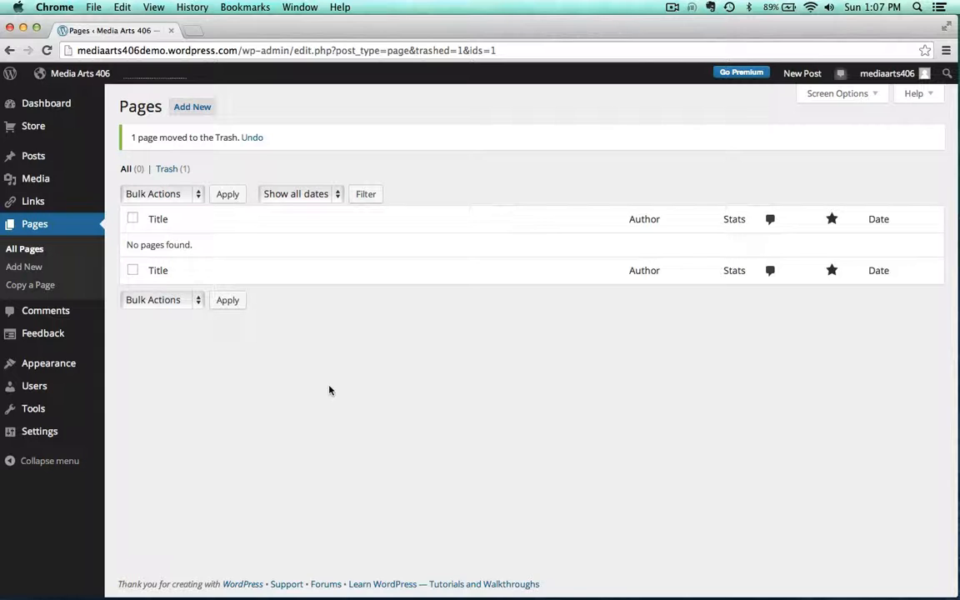
Add a new page titled Introduction with the body text "Here is some text"
{"action": "left_click", "coordinate": [18, 267]}
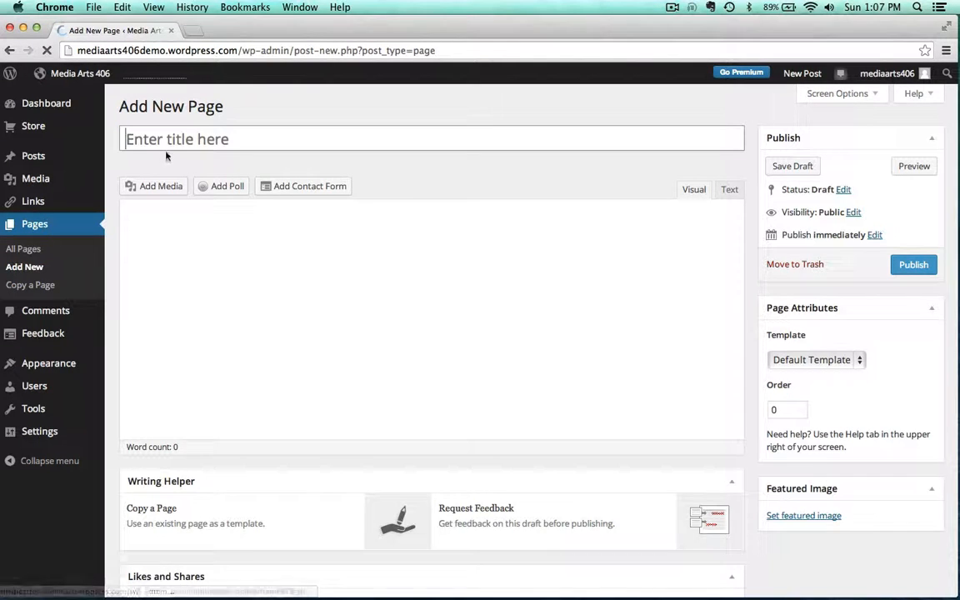
{"action": "type", "text": "Introductio"}
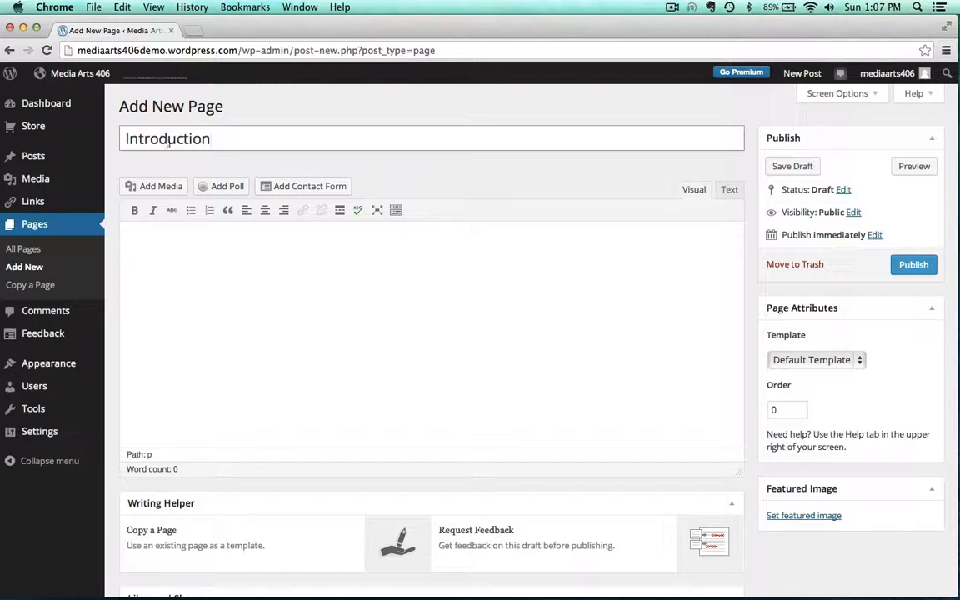
{"action": "type", "text": "n"}
{"action": "left_click", "coordinate": [177, 313]}
{"action": "type", "text": "Here is some text"}
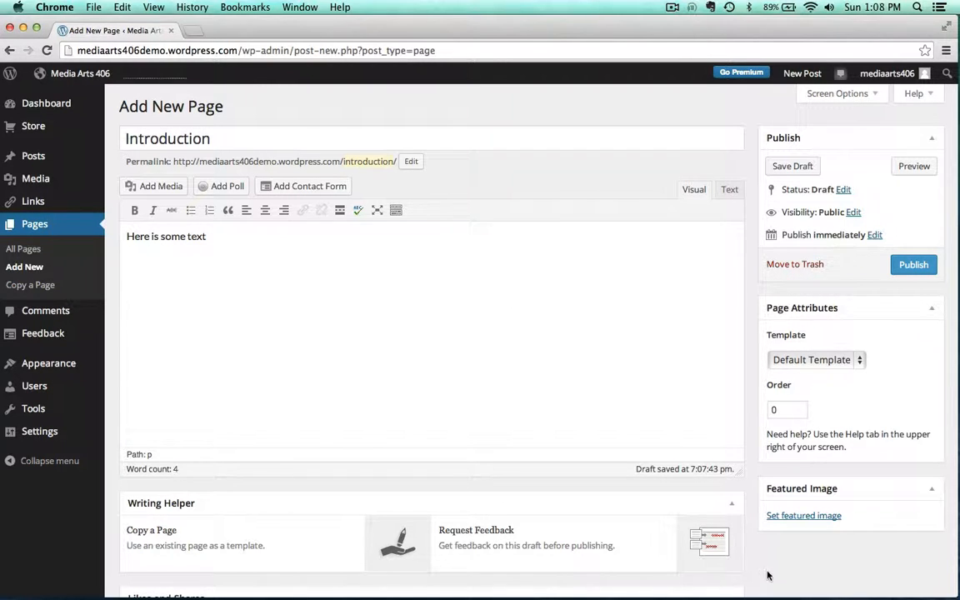
Copy the Nina Simone YouTube video's URL from the browser and paste it into the Introduction page body
{"action": "mouse_move", "coordinate": [821, 583]}
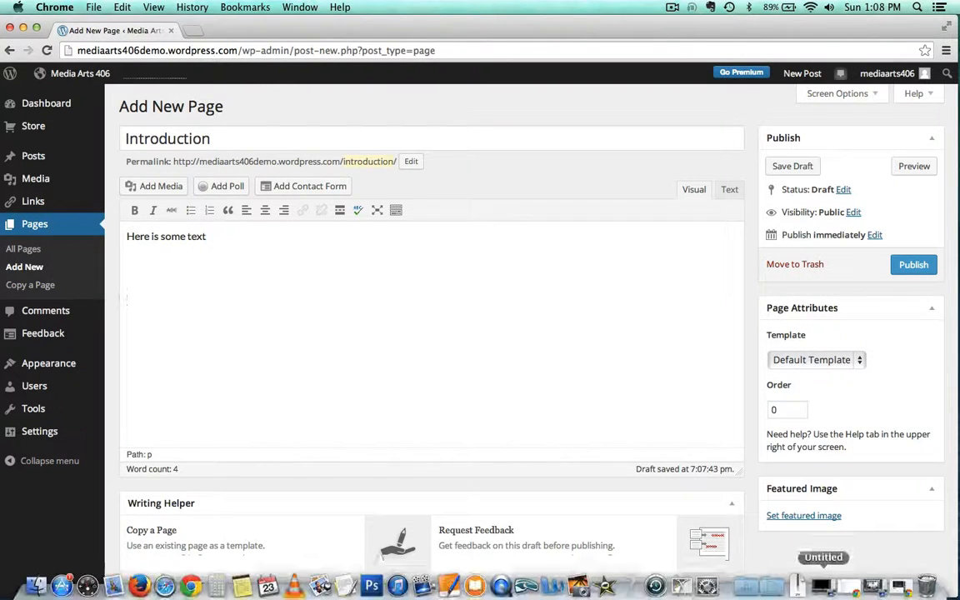
{"action": "left_click", "coordinate": [900, 582]}
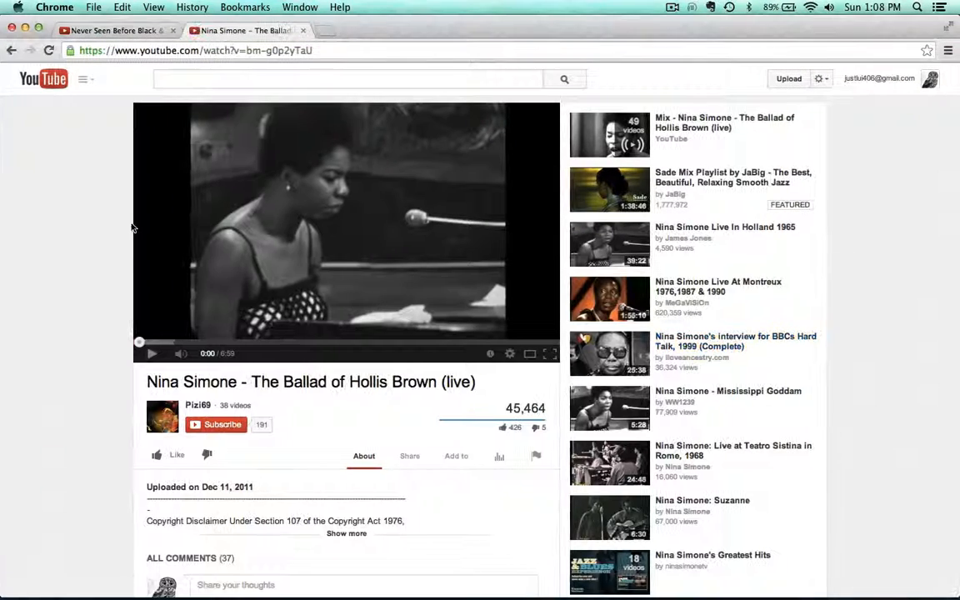
{"action": "left_click", "coordinate": [329, 51]}
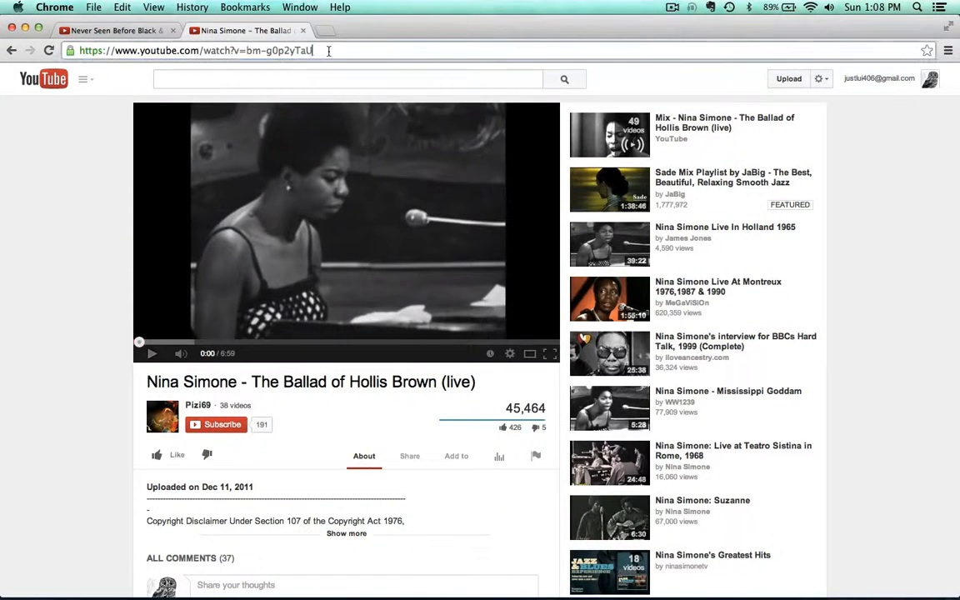
{"action": "key", "text": "super+c"}
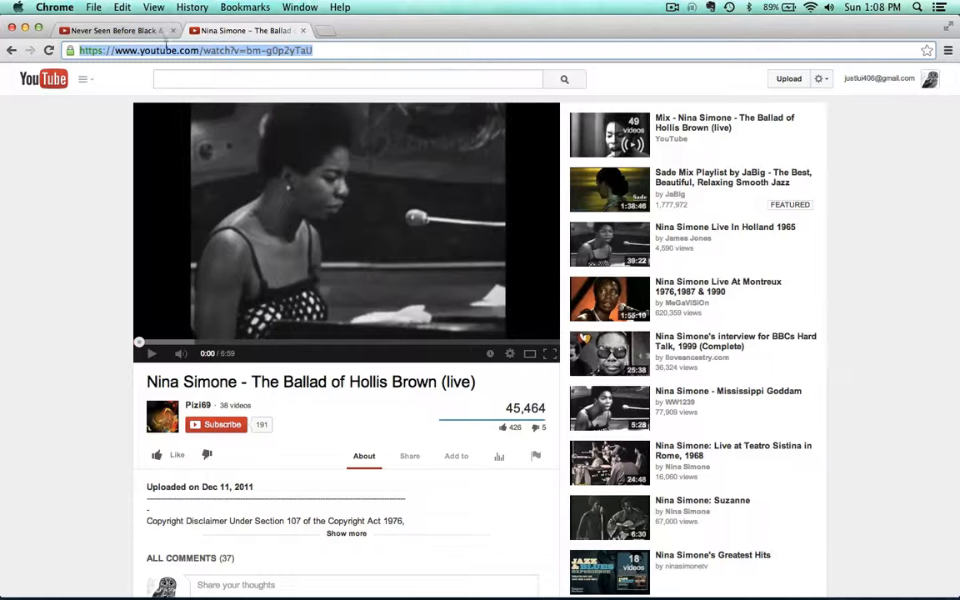
{"action": "left_click", "coordinate": [25, 27]}
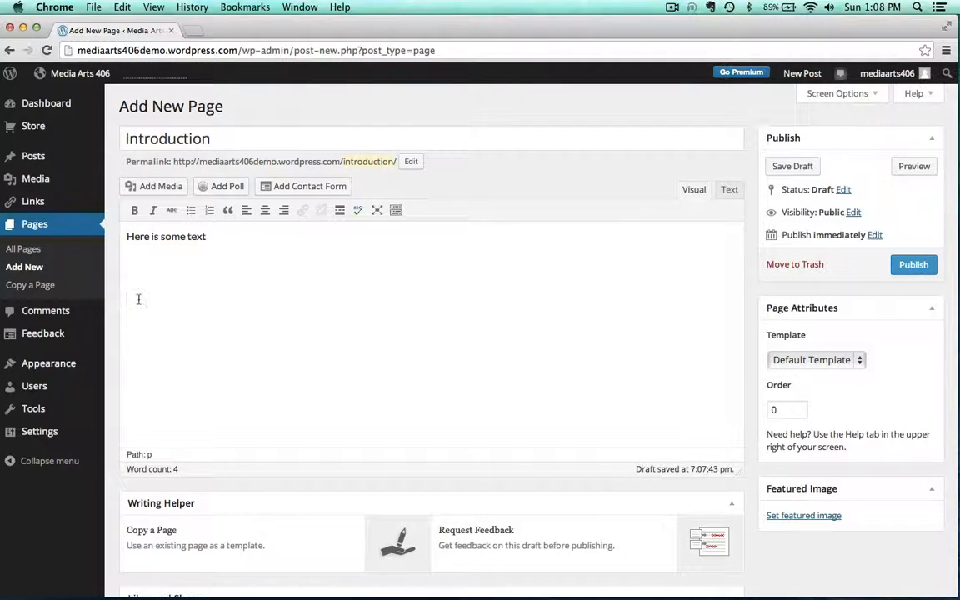
{"action": "key", "text": "super+v"}
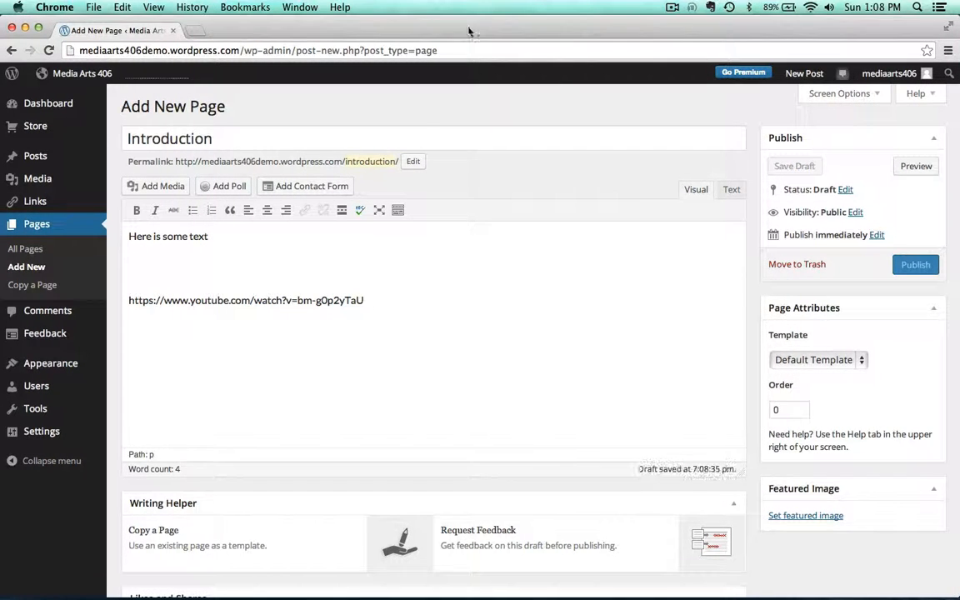
Publish the Introduction page and view it on the site
{"action": "left_click", "coordinate": [915, 265]}
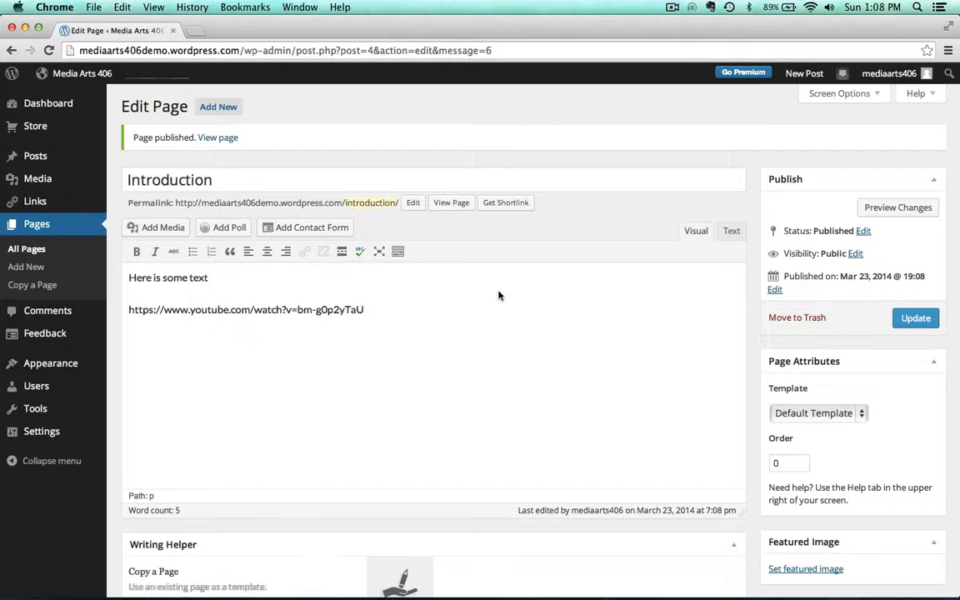
{"action": "left_click", "coordinate": [214, 140]}
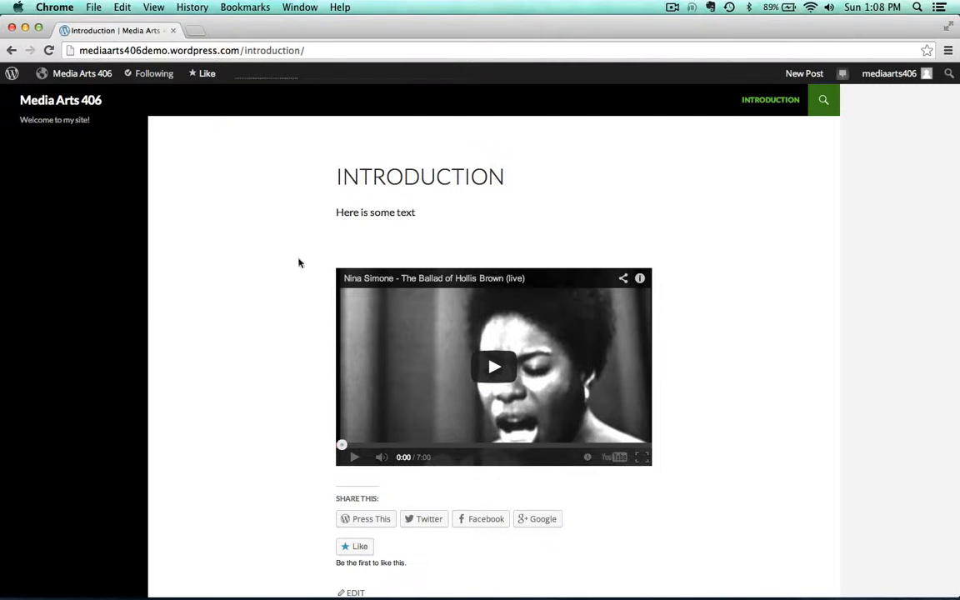
Return to the Dashboard and open the Introduction page for editing from the pages list
{"action": "mouse_move", "coordinate": [66, 73]}
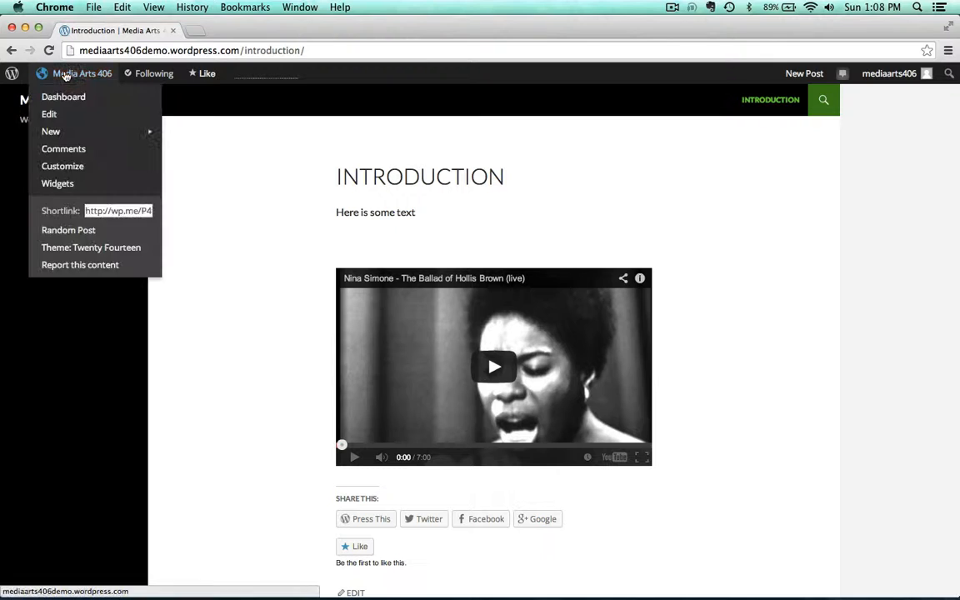
{"action": "left_click", "coordinate": [60, 99]}
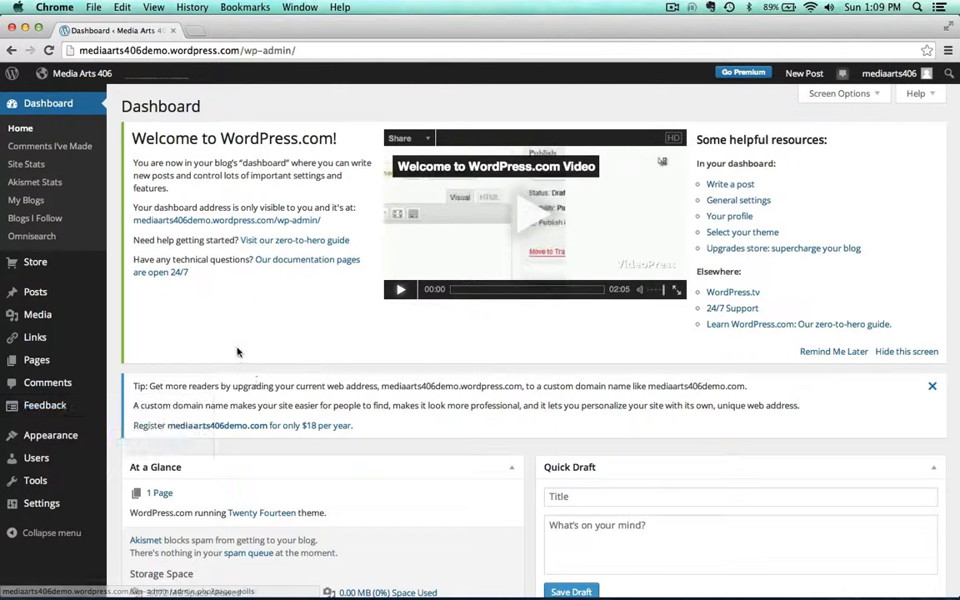
{"action": "left_click", "coordinate": [36, 364]}
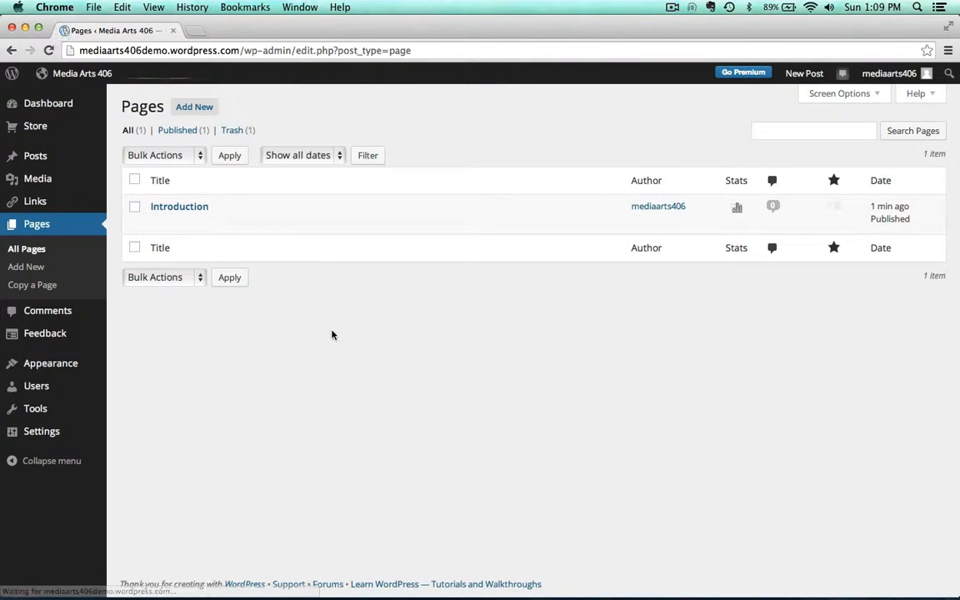
{"action": "left_click", "coordinate": [158, 206]}
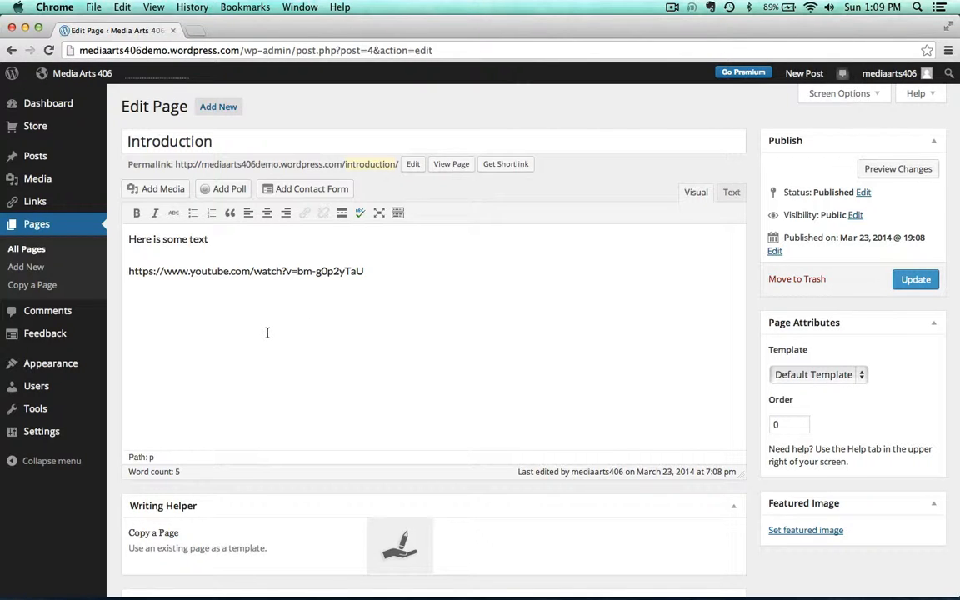
Copy the Nina Simone video's iframe embed code from its YouTube share options and return to the page editor
{"action": "mouse_move", "coordinate": [831, 597]}
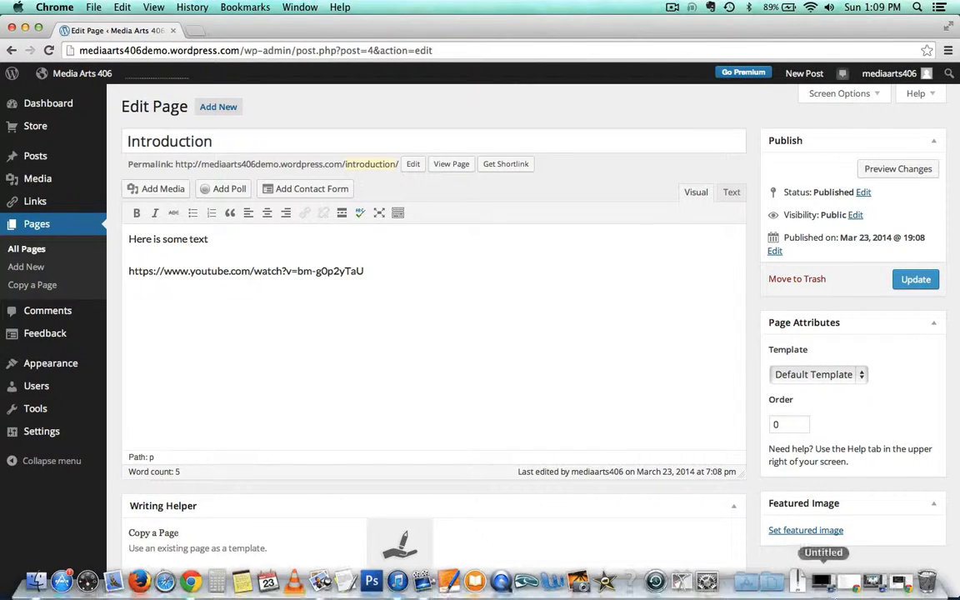
{"action": "left_click", "coordinate": [902, 586]}
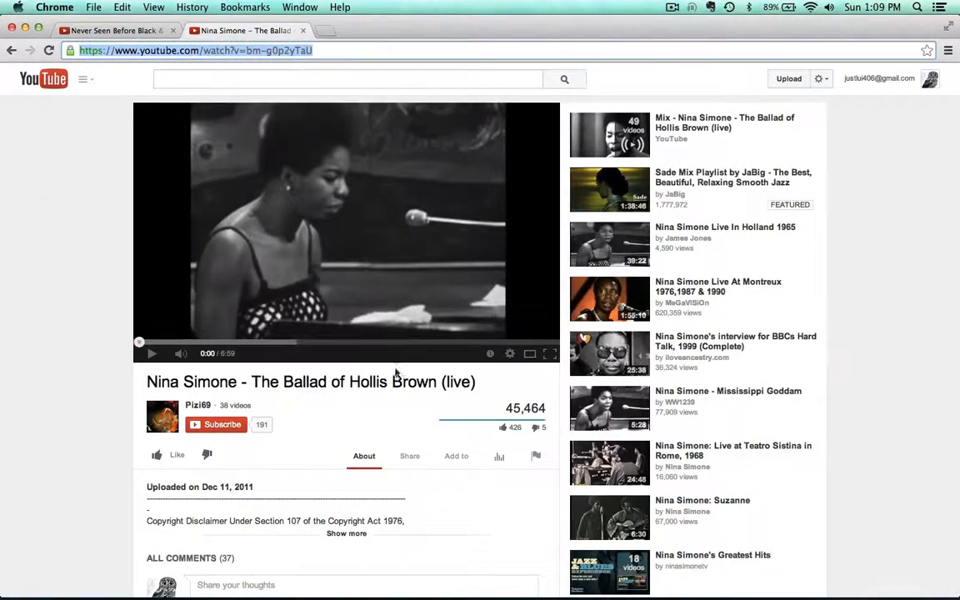
{"action": "left_click", "coordinate": [410, 457]}
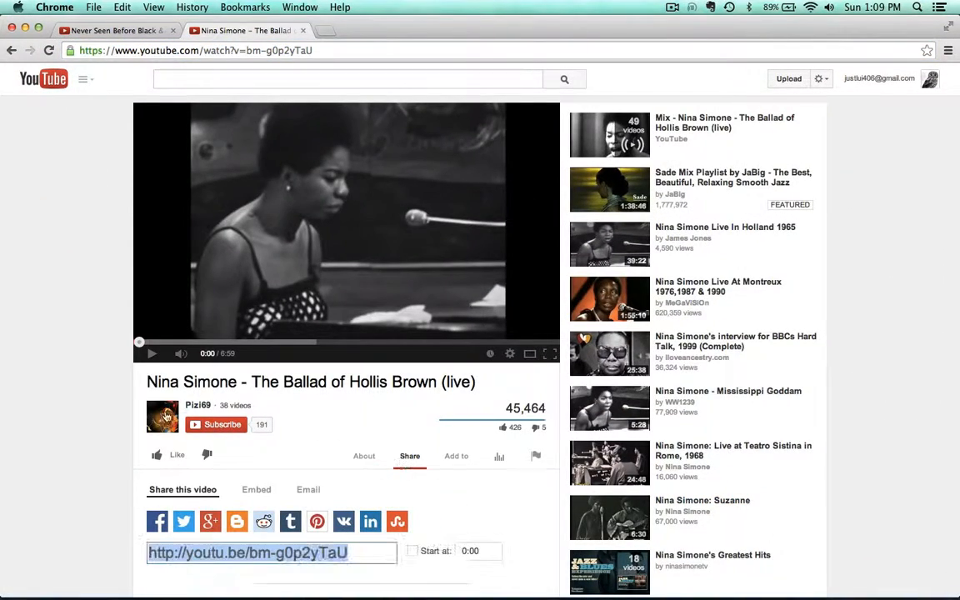
{"action": "scroll", "coordinate": [86, 425], "scroll_direction": "down", "scroll_amount": 3}
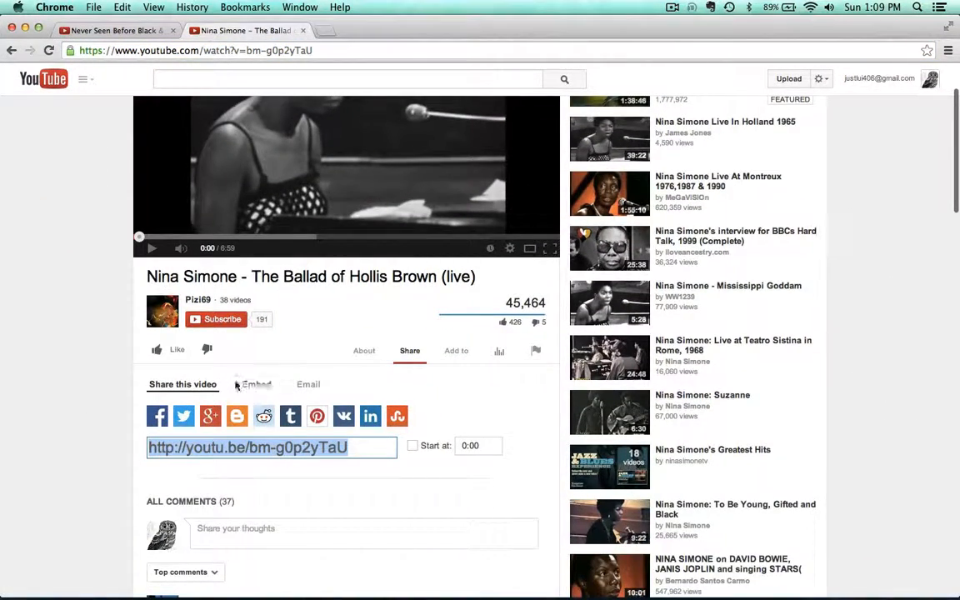
{"action": "left_click", "coordinate": [256, 384]}
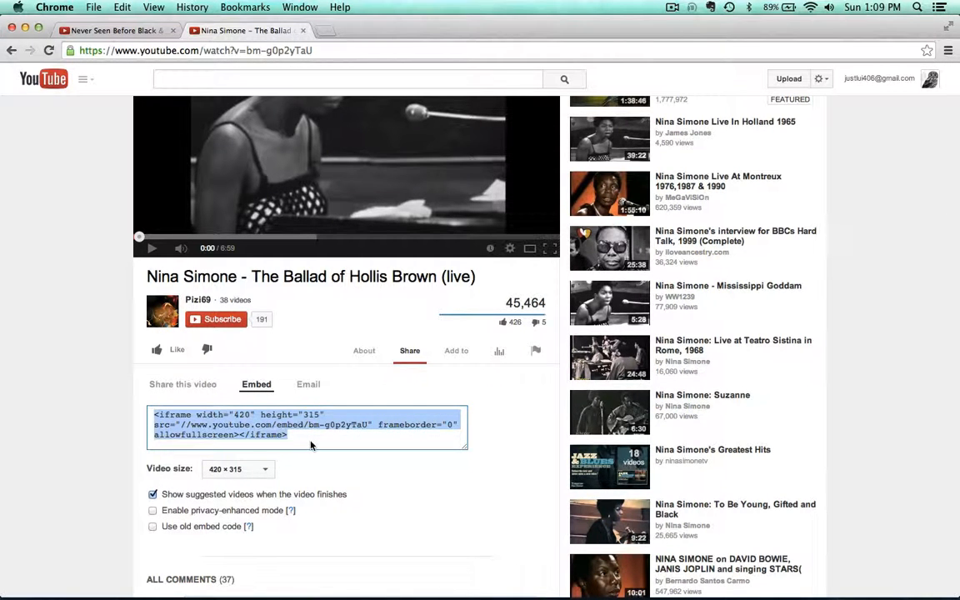
{"action": "left_click", "coordinate": [25, 27]}
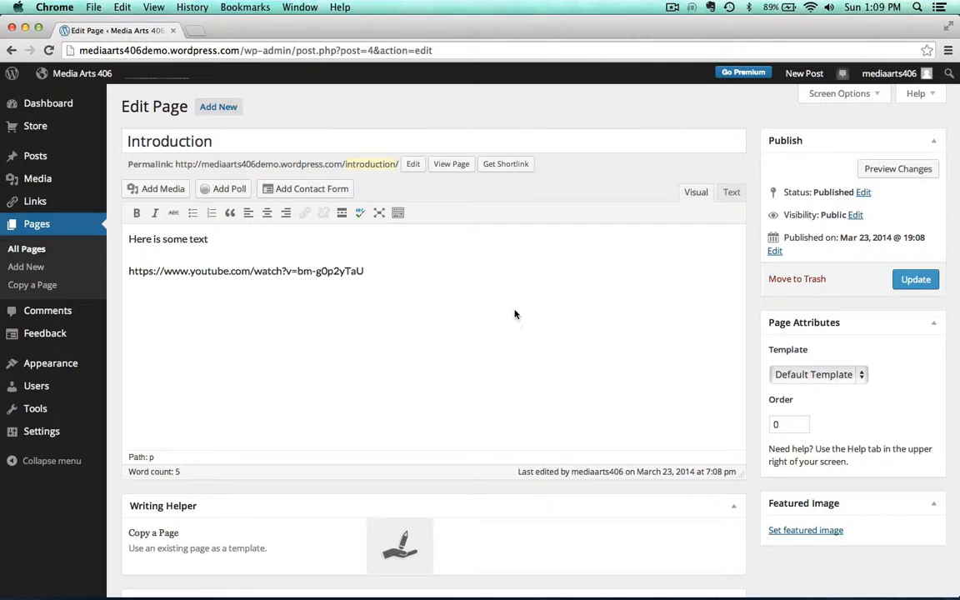
Switch the editor to text mode and paste the embed code on a new line below the video URL
{"action": "left_click", "coordinate": [732, 194]}
{"action": "left_click", "coordinate": [692, 194]}
{"action": "left_click", "coordinate": [732, 195]}
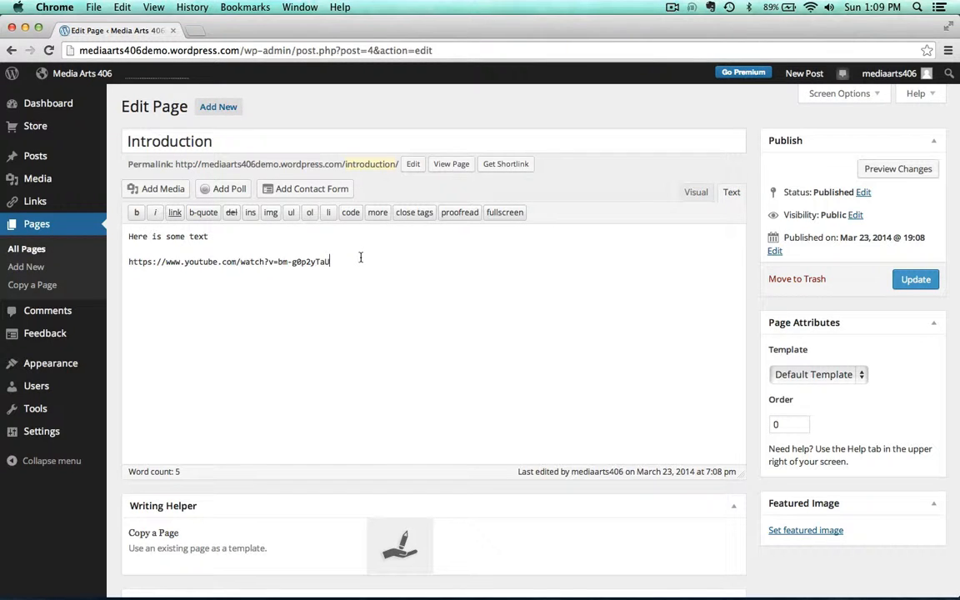
{"action": "key", "text": "Return"}
{"action": "key", "text": "super+v"}
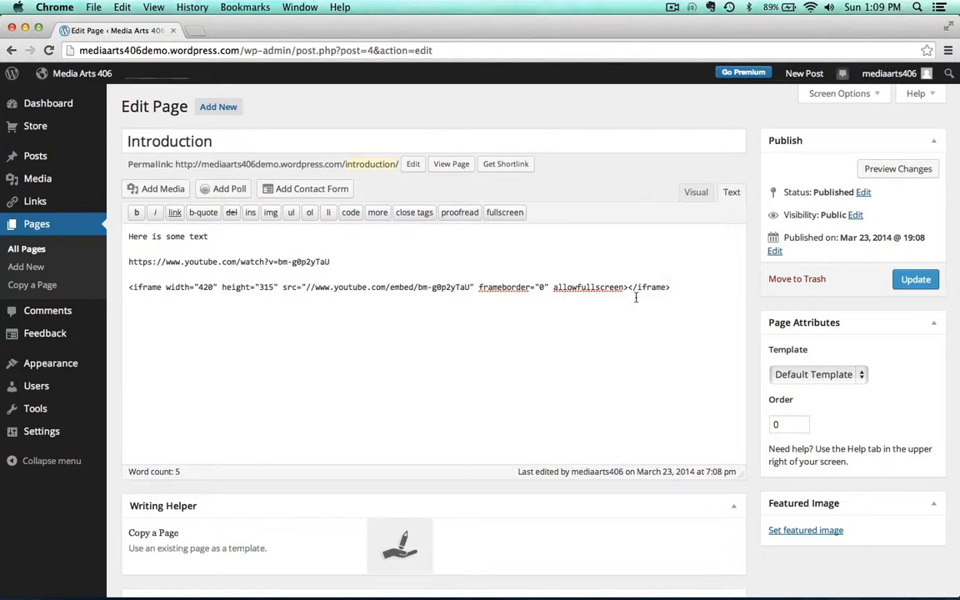
Update the Introduction page and view it on the site
{"action": "left_click", "coordinate": [916, 279]}
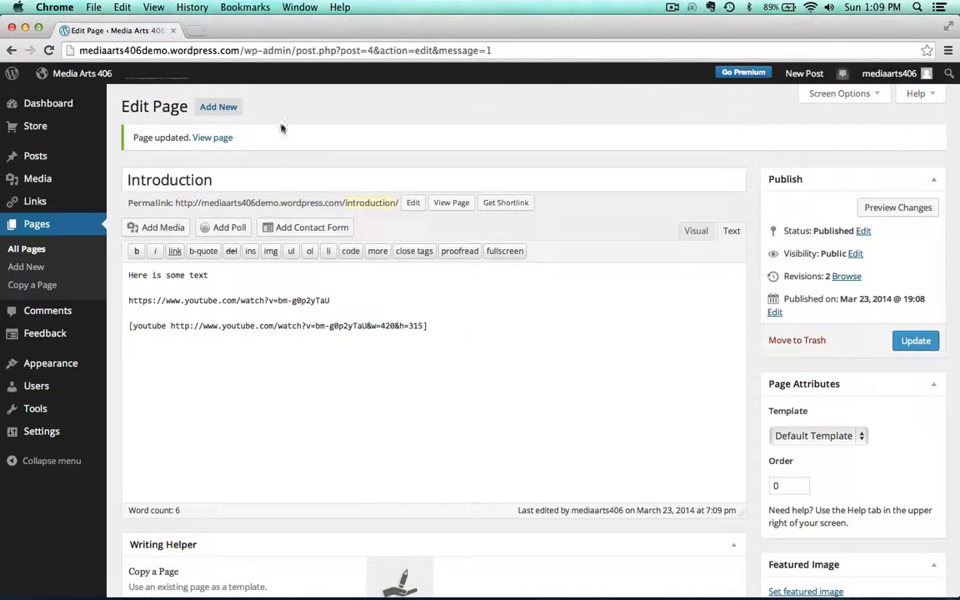
{"action": "left_click", "coordinate": [213, 137]}
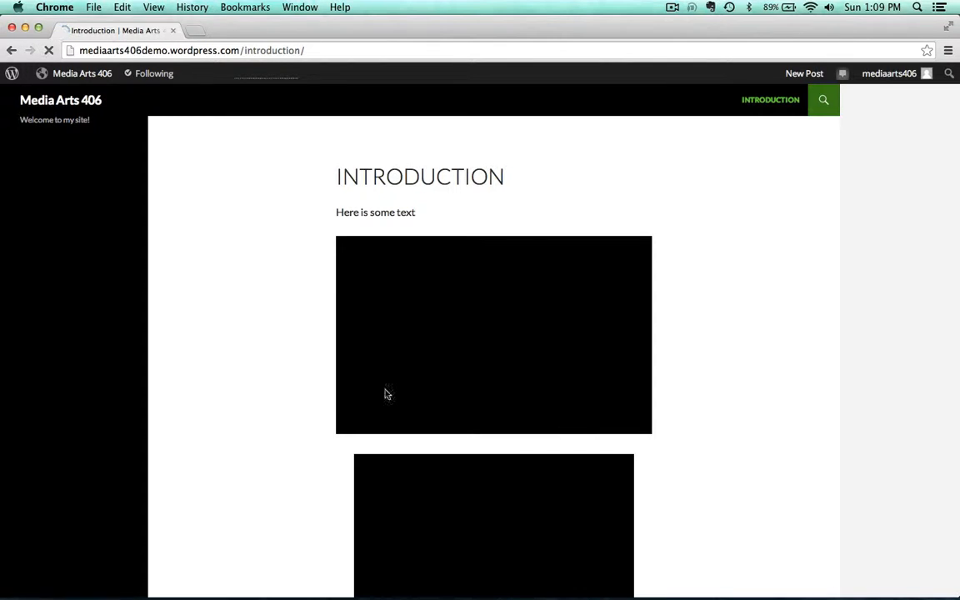
{"action": "scroll", "coordinate": [204, 343], "scroll_direction": "down", "scroll_amount": 3}
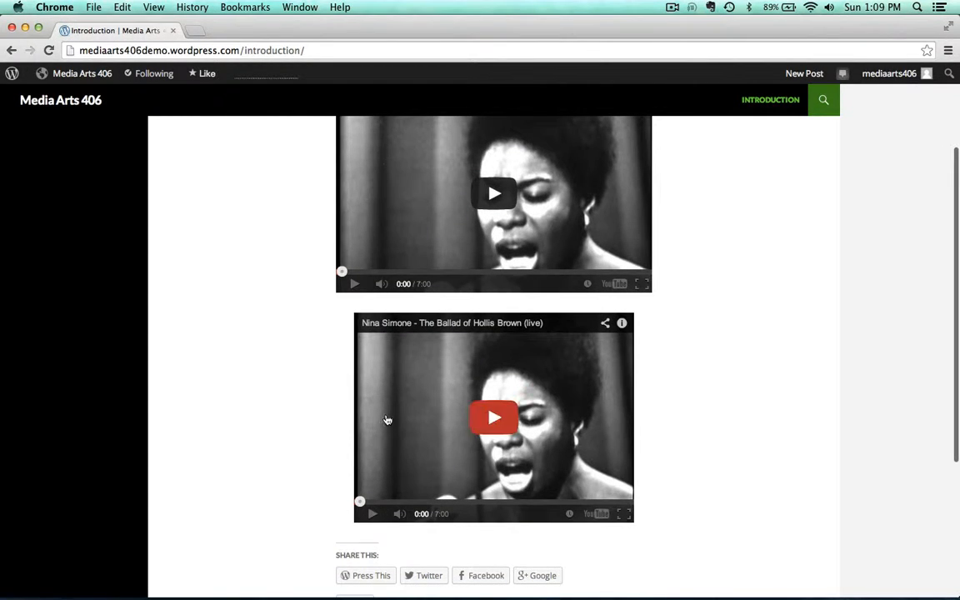
{"action": "scroll", "coordinate": [233, 151], "scroll_direction": "up", "scroll_amount": 3}
Go to the Dashboard and open the Introduction page for editing from the pages list
{"action": "mouse_move", "coordinate": [79, 73]}
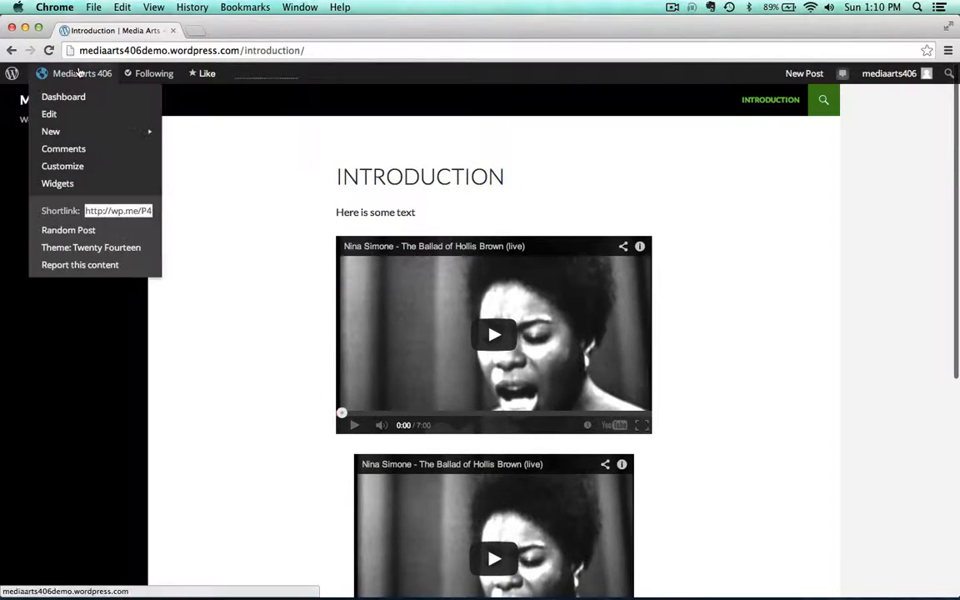
{"action": "left_click", "coordinate": [63, 95]}
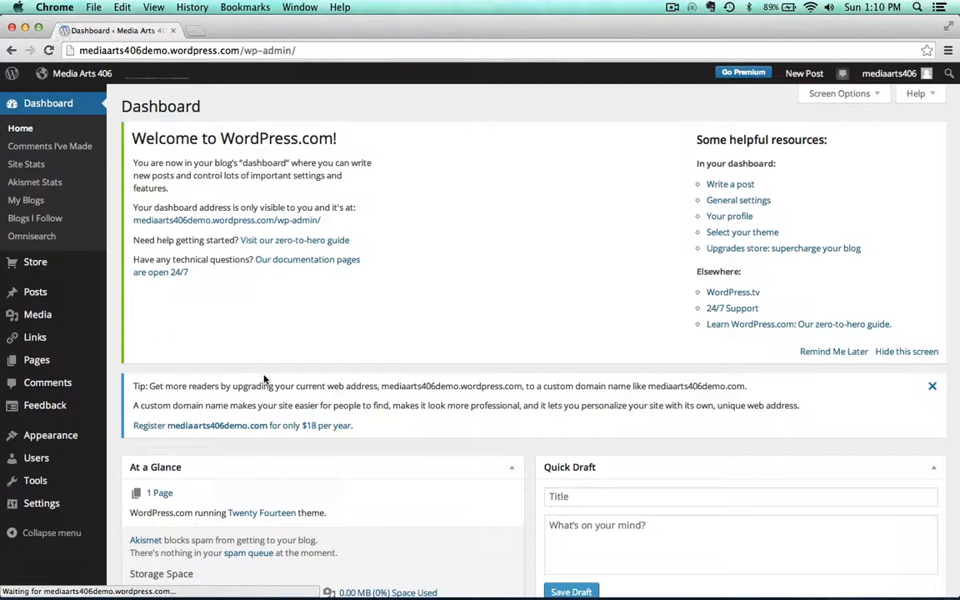
{"action": "left_click", "coordinate": [31, 361]}
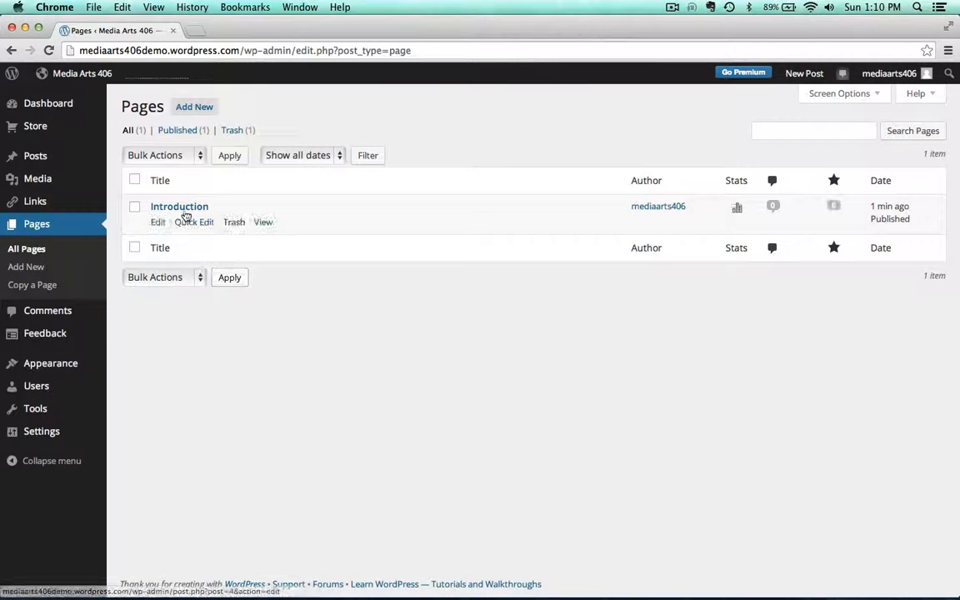
{"action": "left_click", "coordinate": [186, 213]}
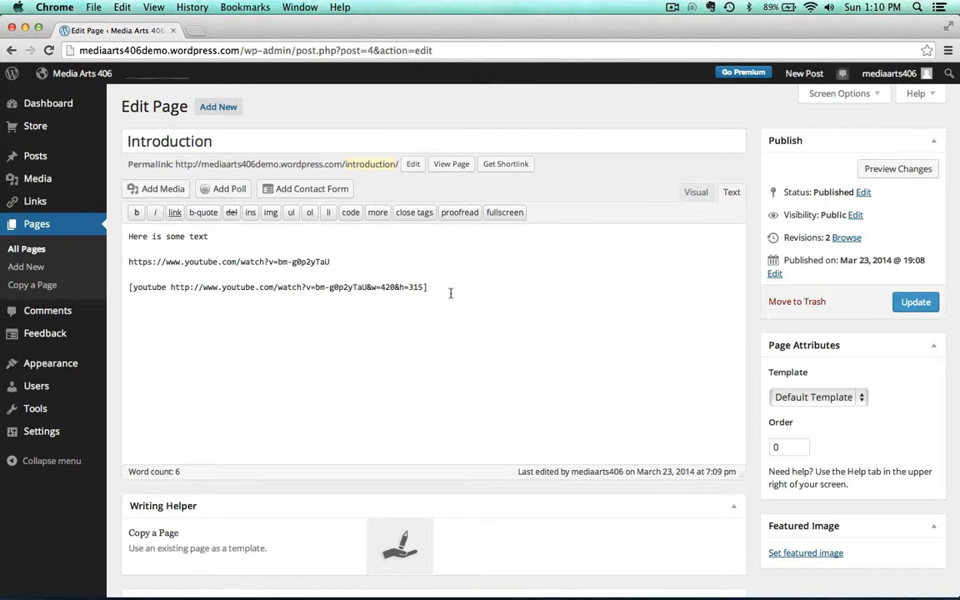
Delete the YouTube embed line from the page body, return to visual mode and update the page
{"action": "left_click_drag", "start_coordinate": [450, 293], "coordinate": [127, 287]}
{"action": "key", "text": "BackSpace"}
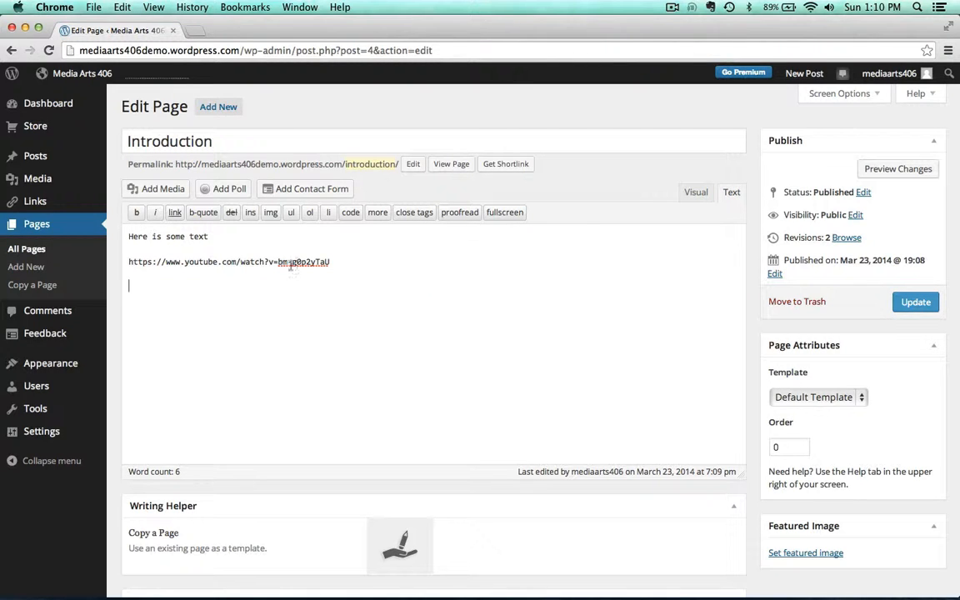
{"action": "left_click", "coordinate": [696, 192]}
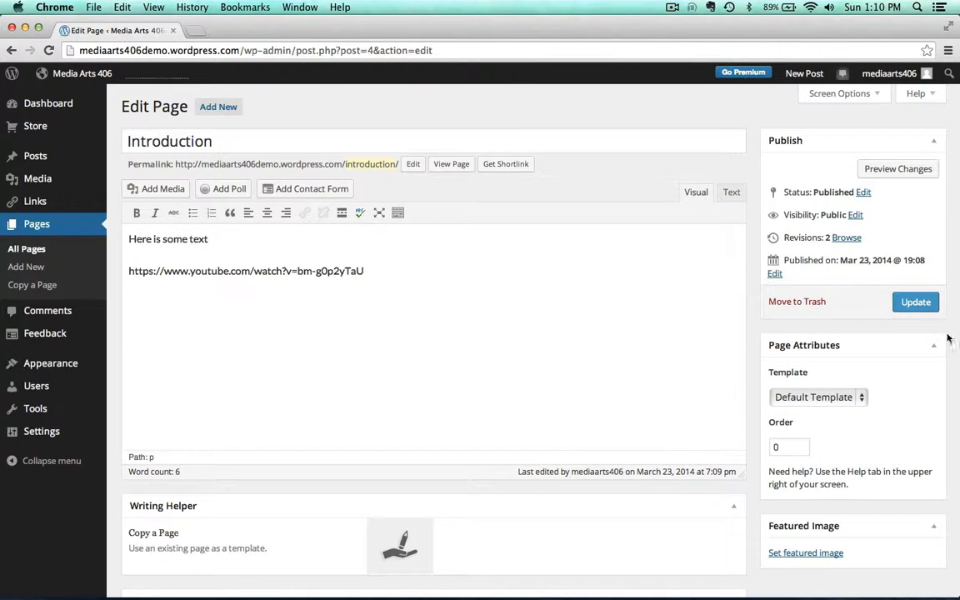
{"action": "left_click", "coordinate": [916, 301]}
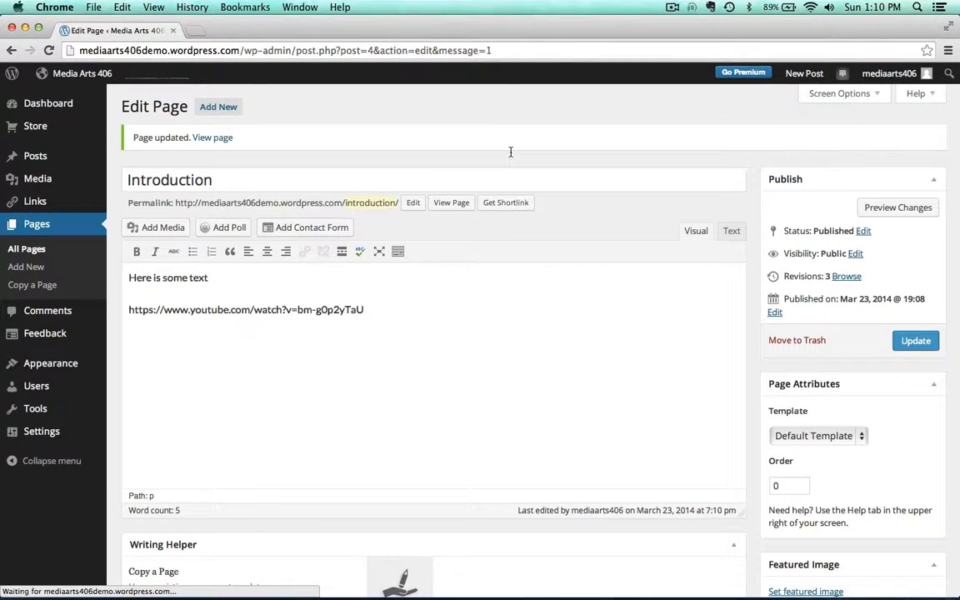
View the updated Introduction page on the site
{"action": "left_click", "coordinate": [212, 139]}
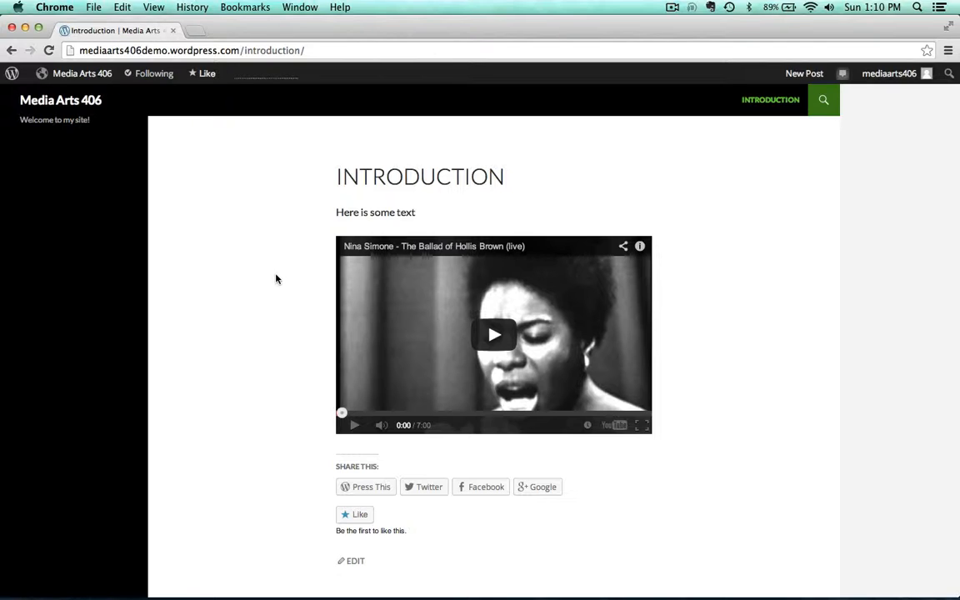
{"action": "scroll", "coordinate": [278, 279], "scroll_direction": "down", "scroll_amount": 3}
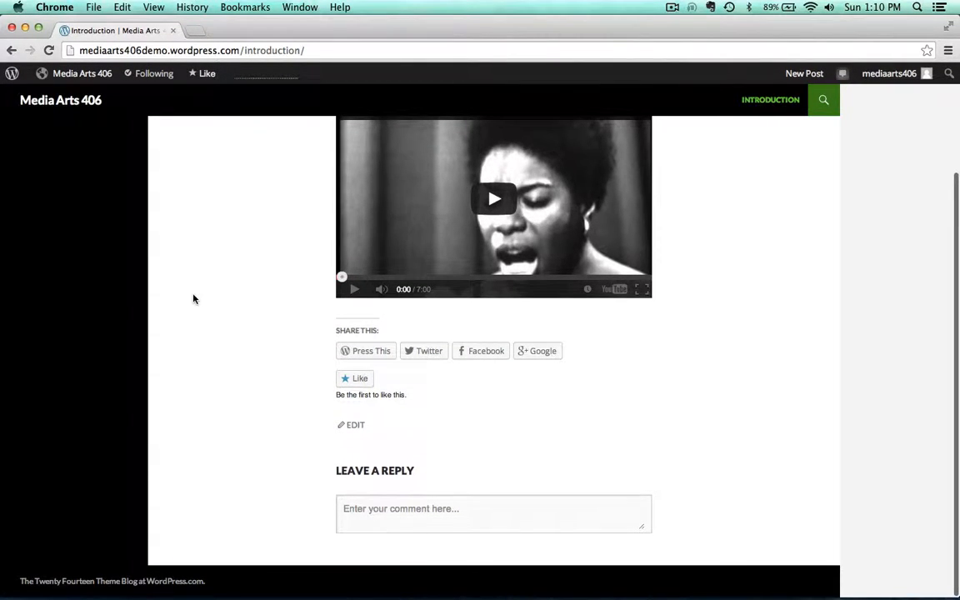
{"action": "scroll", "coordinate": [193, 299], "scroll_direction": "up", "scroll_amount": 3}
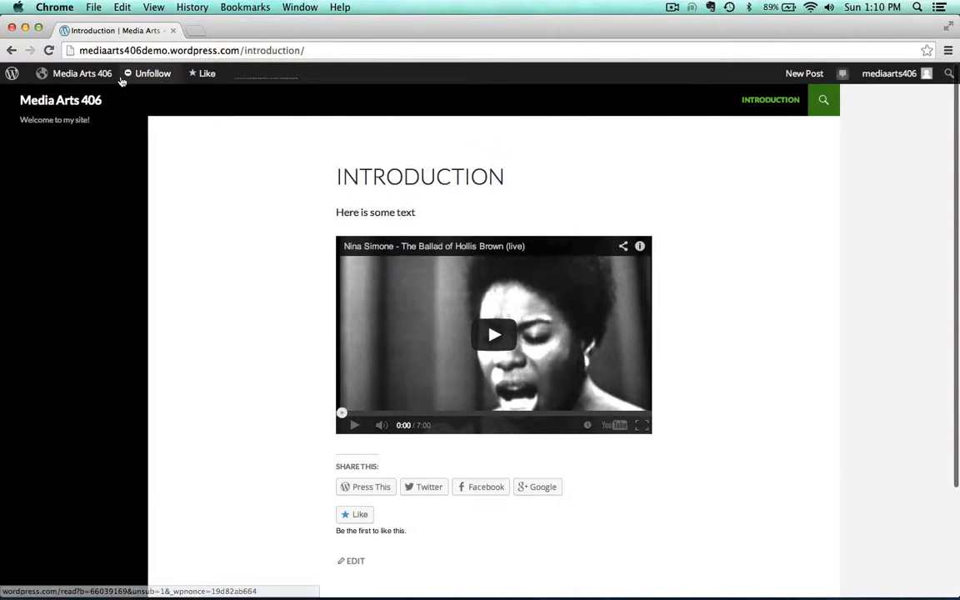
Open the page for editing and turn off the Show likes and Show sharing buttons options
{"action": "mouse_move", "coordinate": [75, 72]}
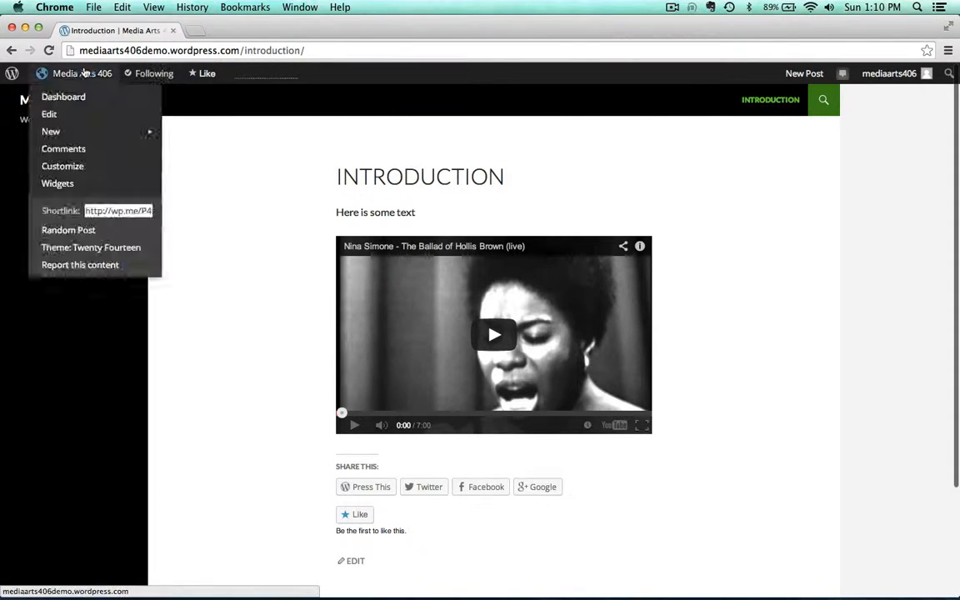
{"action": "left_click", "coordinate": [47, 115]}
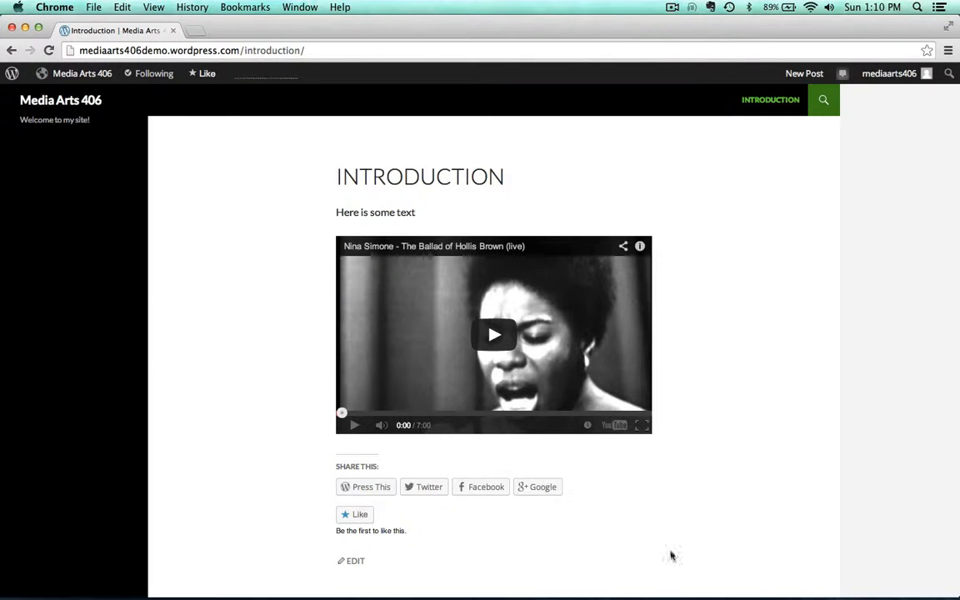
{"action": "mouse_move", "coordinate": [70, 75]}
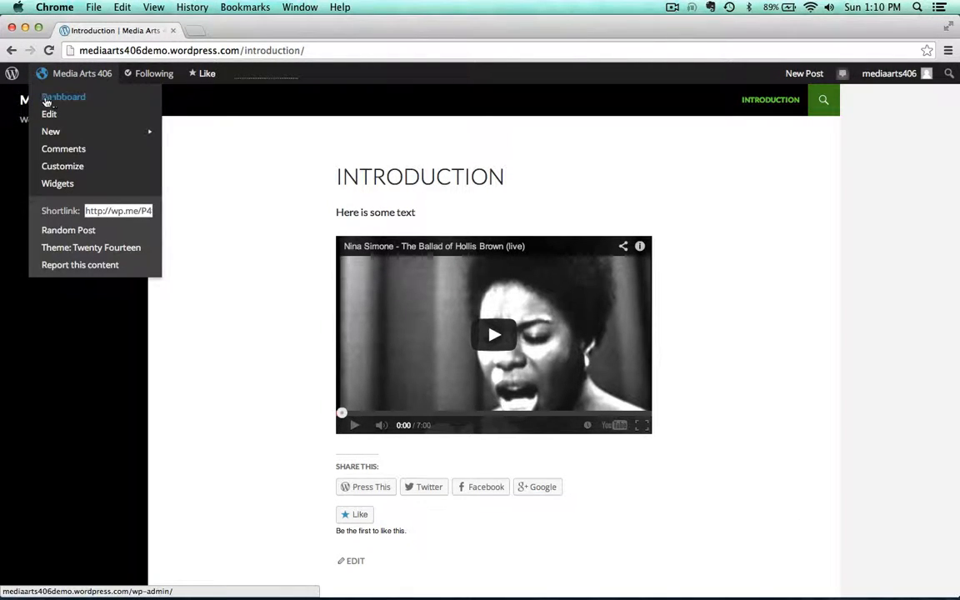
{"action": "left_click", "coordinate": [47, 114]}
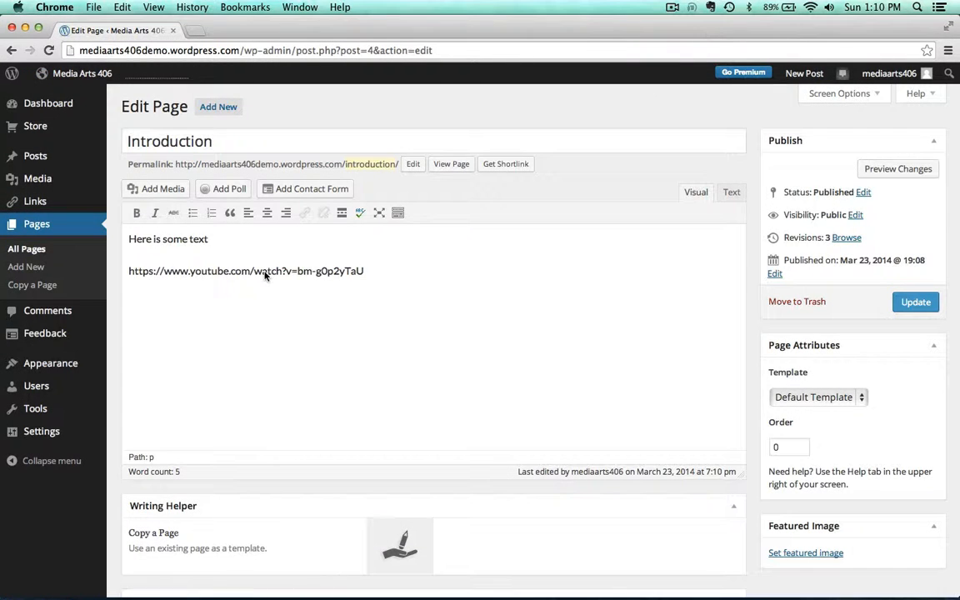
{"action": "scroll", "coordinate": [566, 183], "scroll_direction": "down", "scroll_amount": 4}
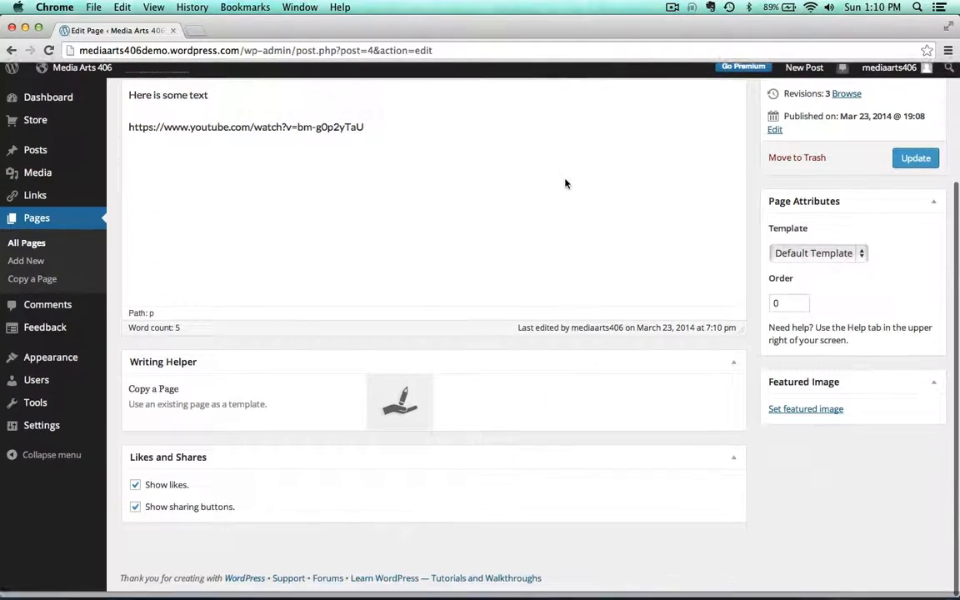
{"action": "left_click", "coordinate": [135, 492]}
{"action": "left_click", "coordinate": [135, 512]}
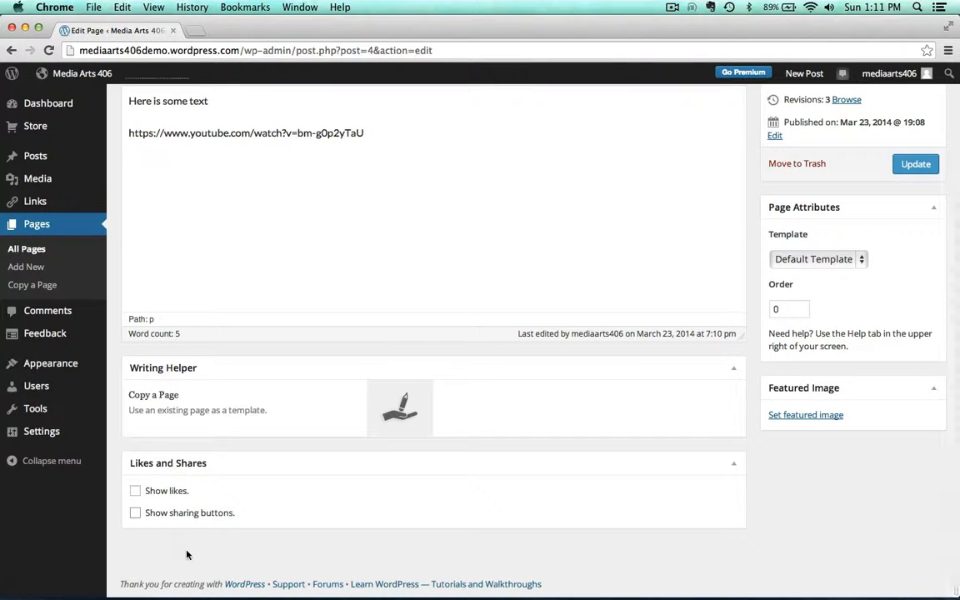
Enable the Discussion box in Screen Options and disable comments and trackbacks and pingbacks for the page
{"action": "scroll", "coordinate": [545, 560], "scroll_direction": "up", "scroll_amount": 4}
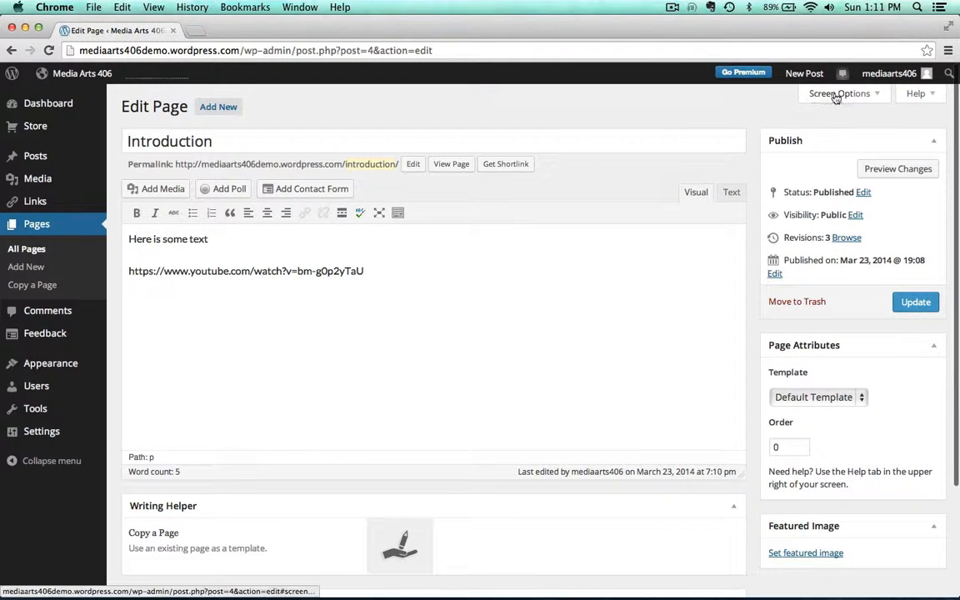
{"action": "left_click", "coordinate": [838, 95]}
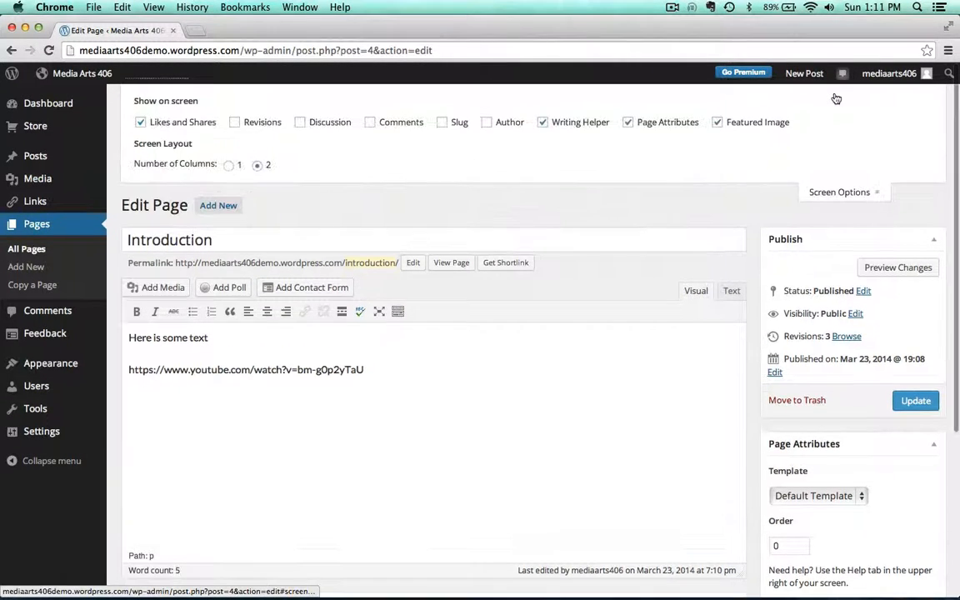
{"action": "left_click", "coordinate": [299, 123]}
{"action": "scroll", "coordinate": [635, 178], "scroll_direction": "down", "scroll_amount": 5}
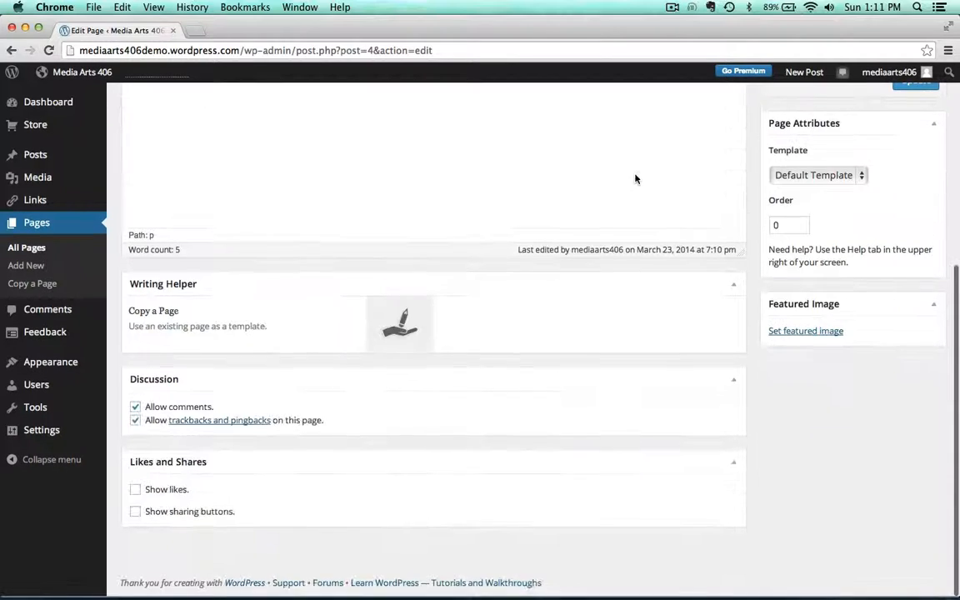
{"action": "left_click", "coordinate": [136, 409]}
{"action": "left_click", "coordinate": [135, 422]}
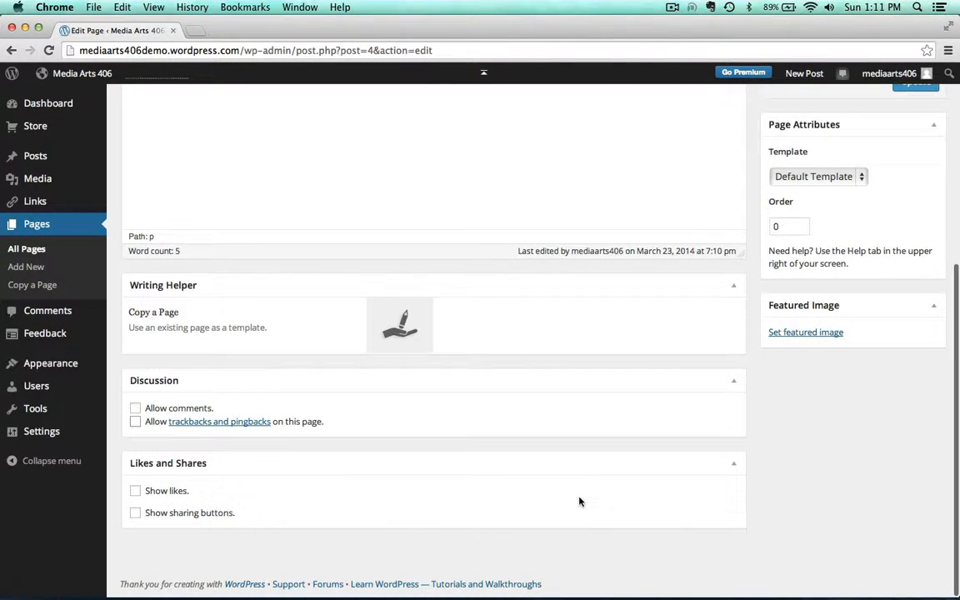
Update the Introduction page and view it on the site
{"action": "scroll", "coordinate": [581, 501], "scroll_direction": "up", "scroll_amount": 10}
{"action": "left_click", "coordinate": [914, 386]}
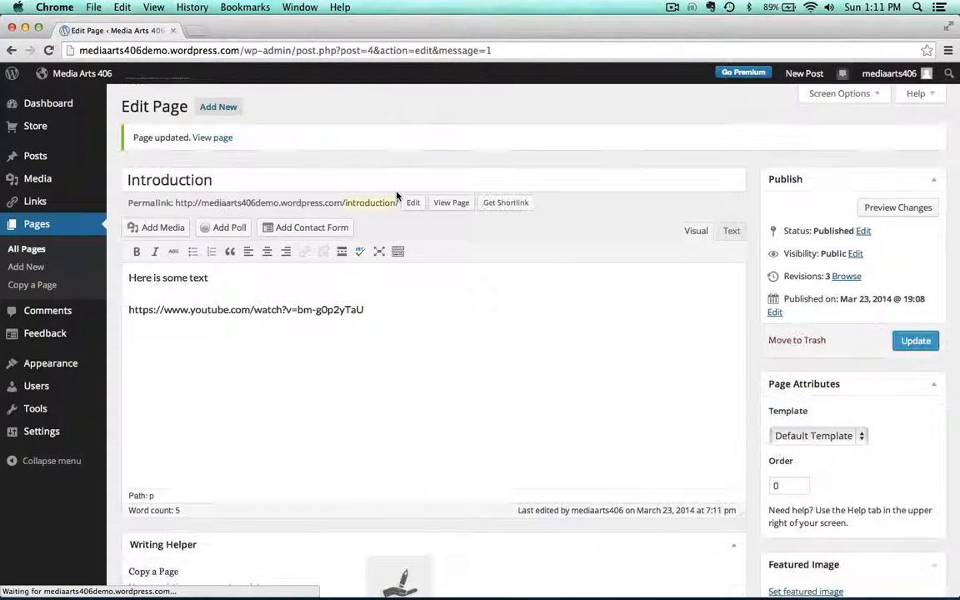
{"action": "left_click", "coordinate": [200, 138]}
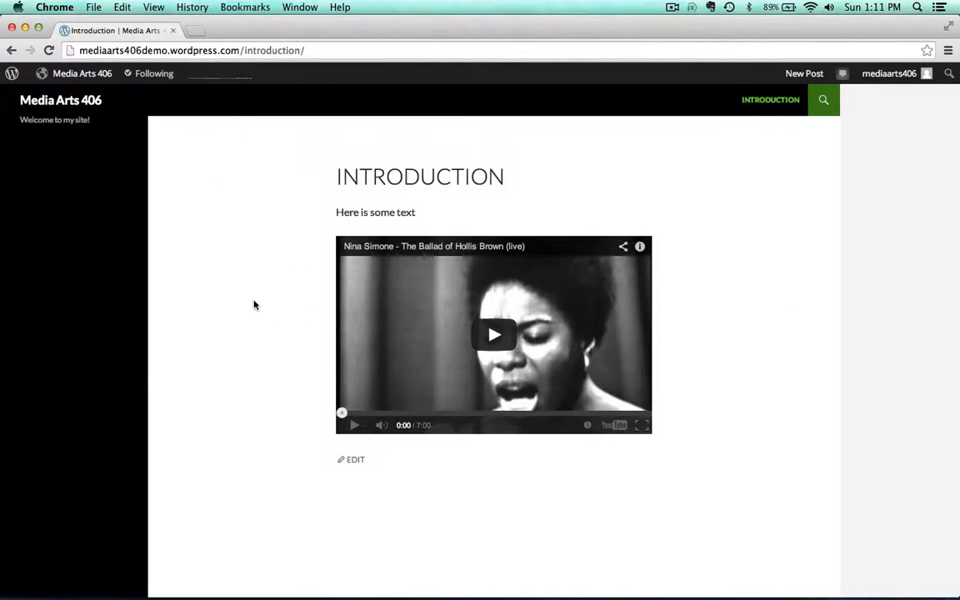
{"action": "scroll", "coordinate": [254, 305], "scroll_direction": "down", "scroll_amount": 2}
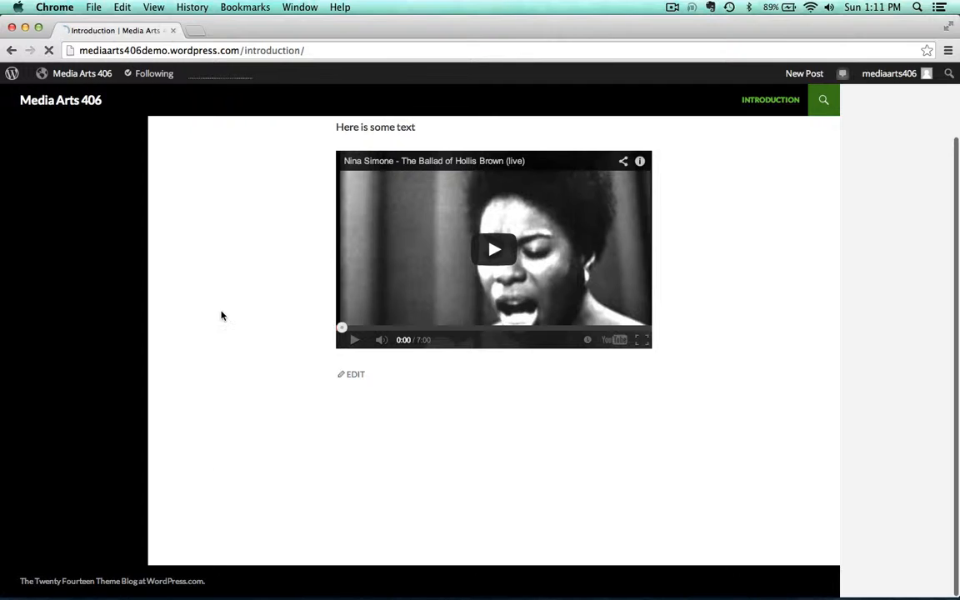
{"action": "scroll", "coordinate": [222, 315], "scroll_direction": "up", "scroll_amount": 2}
{"action": "mouse_move", "coordinate": [55, 73]}
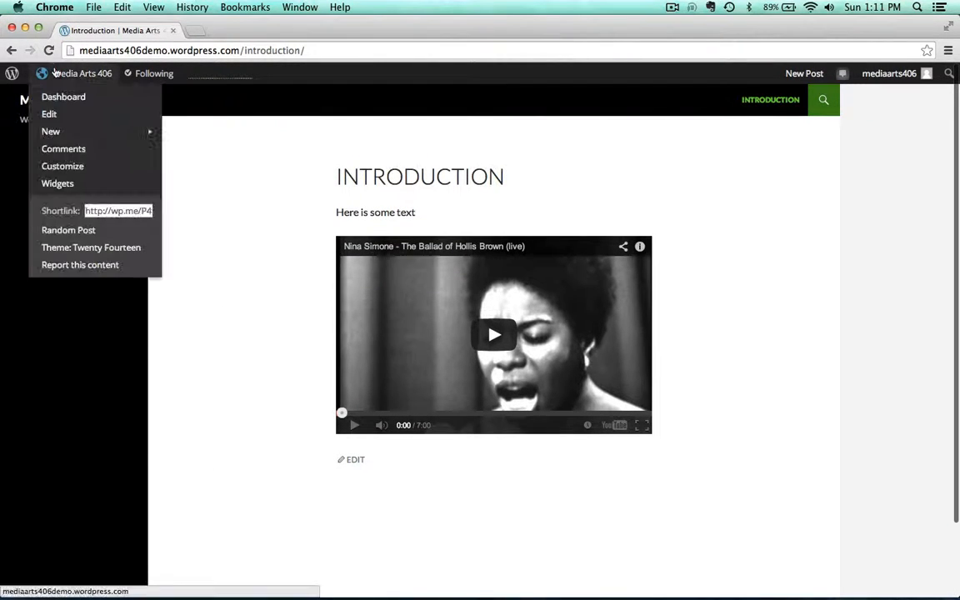
Set the front page to display the static Introduction page in Reading Settings and save the changes
{"action": "left_click", "coordinate": [60, 97]}
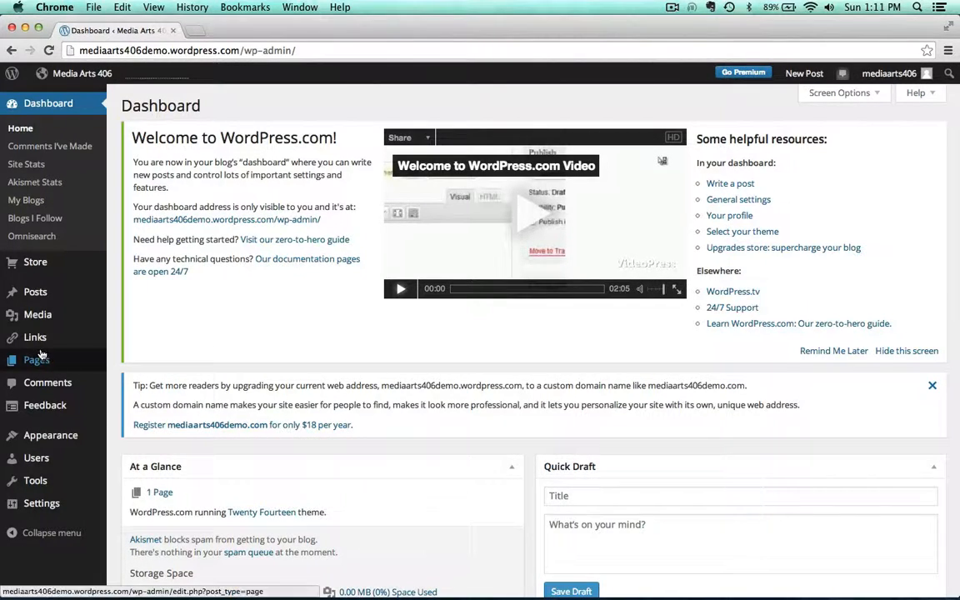
{"action": "mouse_move", "coordinate": [37, 507]}
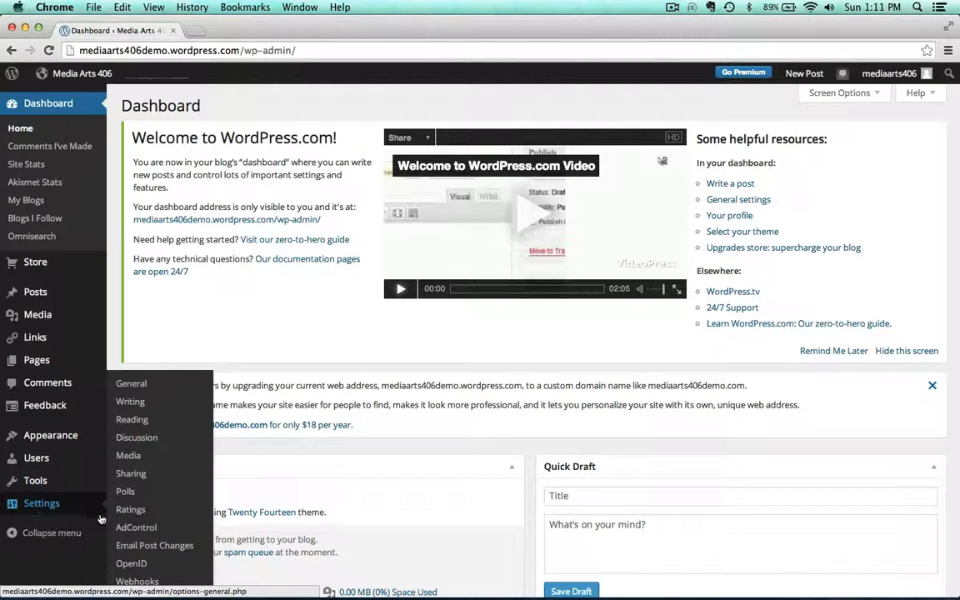
{"action": "left_click", "coordinate": [131, 421]}
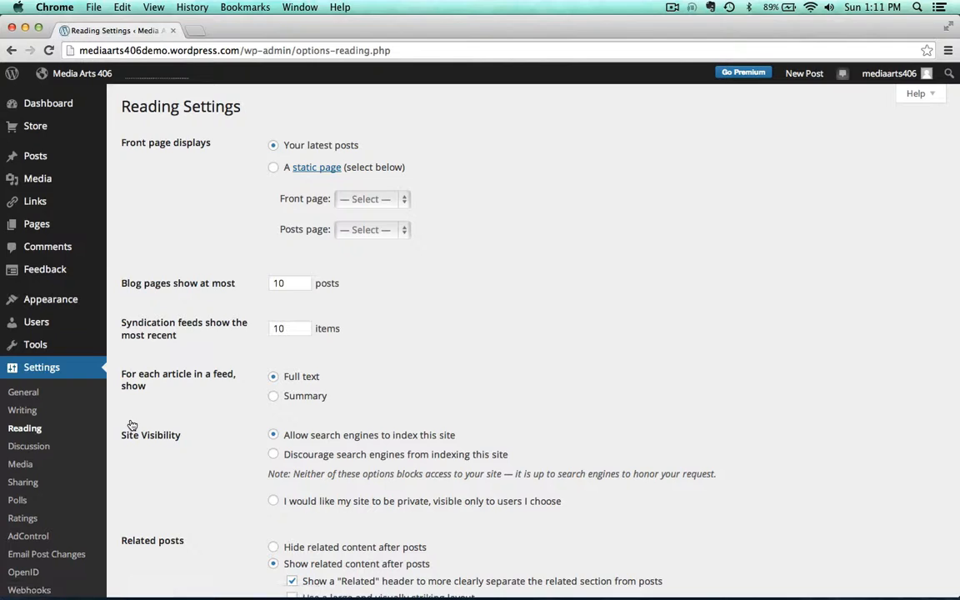
{"action": "left_click", "coordinate": [274, 169]}
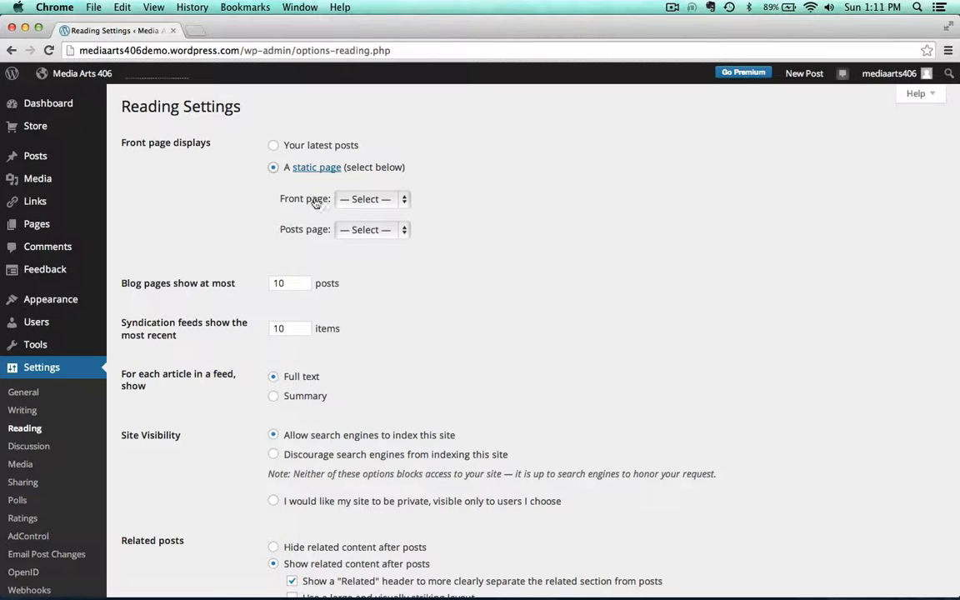
{"action": "left_click", "coordinate": [358, 200]}
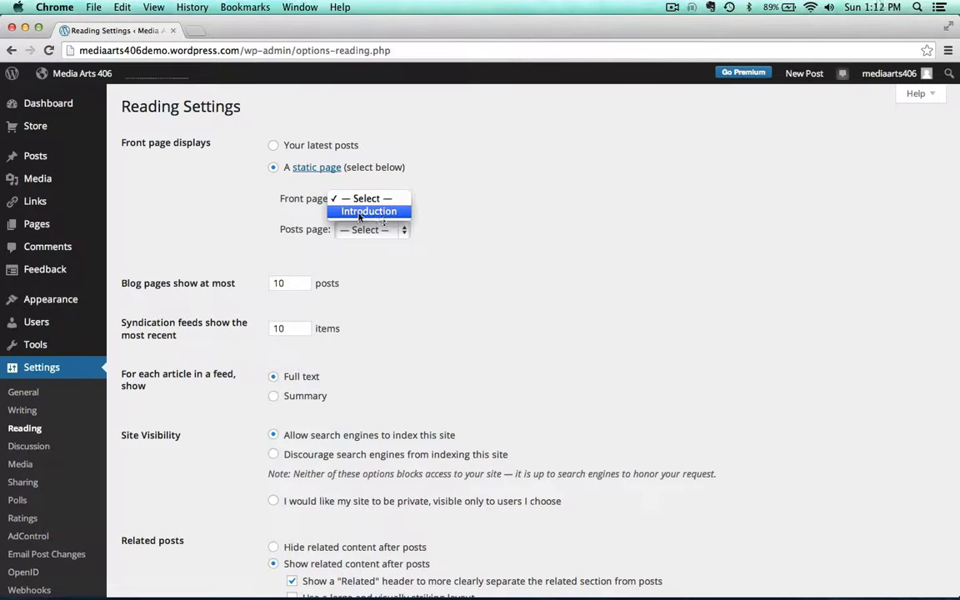
{"action": "left_click", "coordinate": [383, 214]}
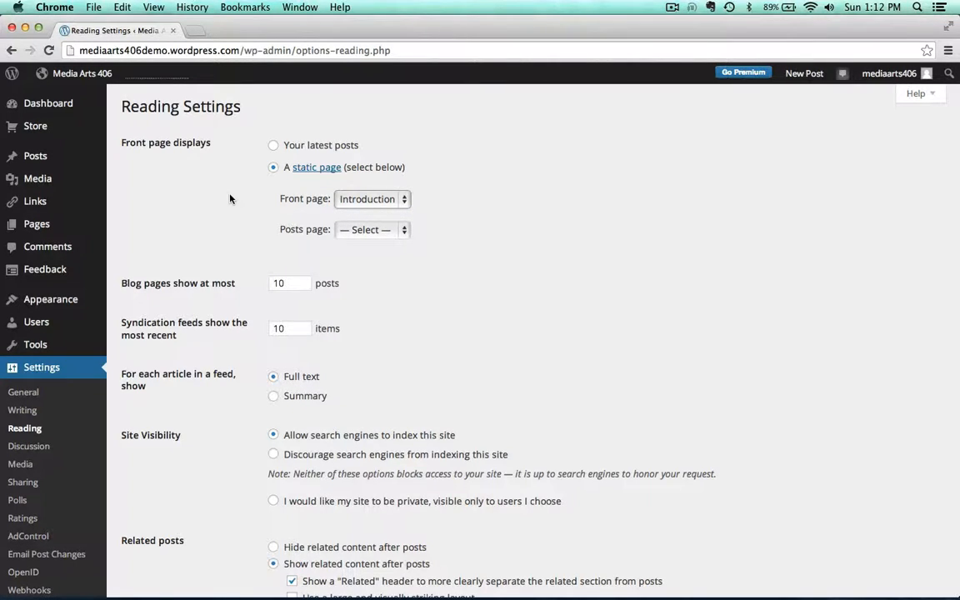
{"action": "scroll", "coordinate": [230, 199], "scroll_direction": "down", "scroll_amount": 15}
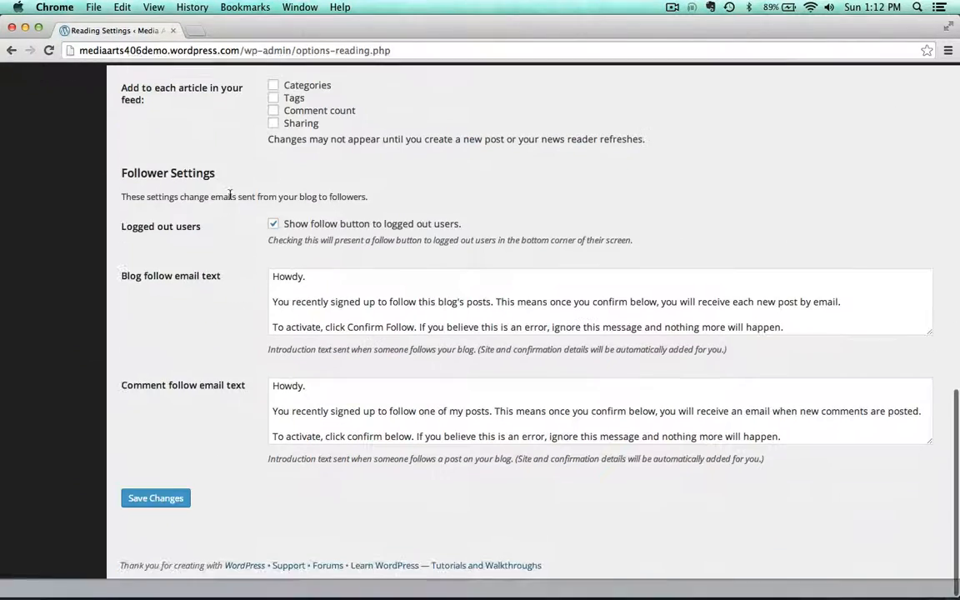
{"action": "left_click", "coordinate": [150, 517]}
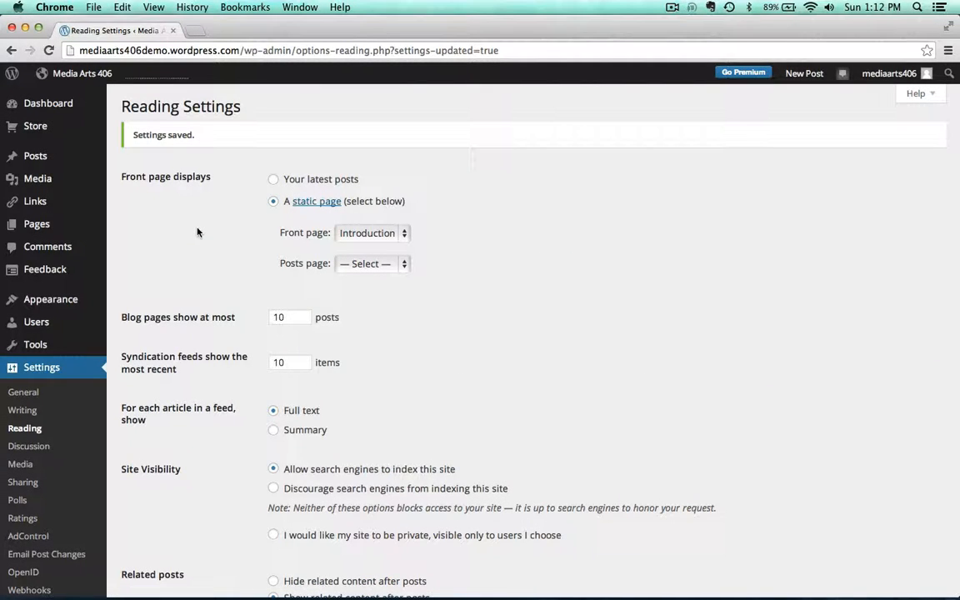
{"action": "scroll", "coordinate": [197, 235], "scroll_direction": "up", "scroll_amount": 1}
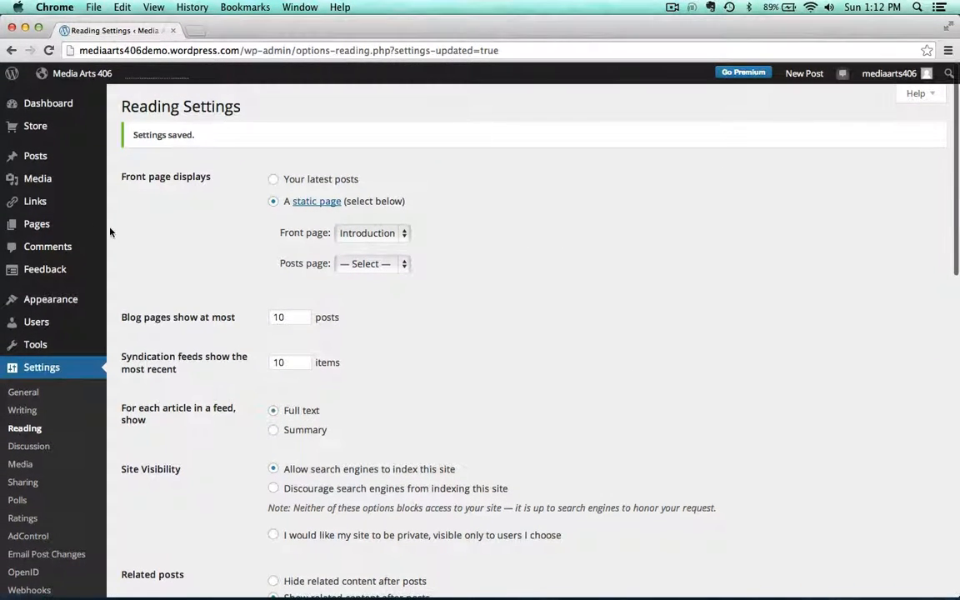
View the site's home page
{"action": "left_click", "coordinate": [73, 74]}
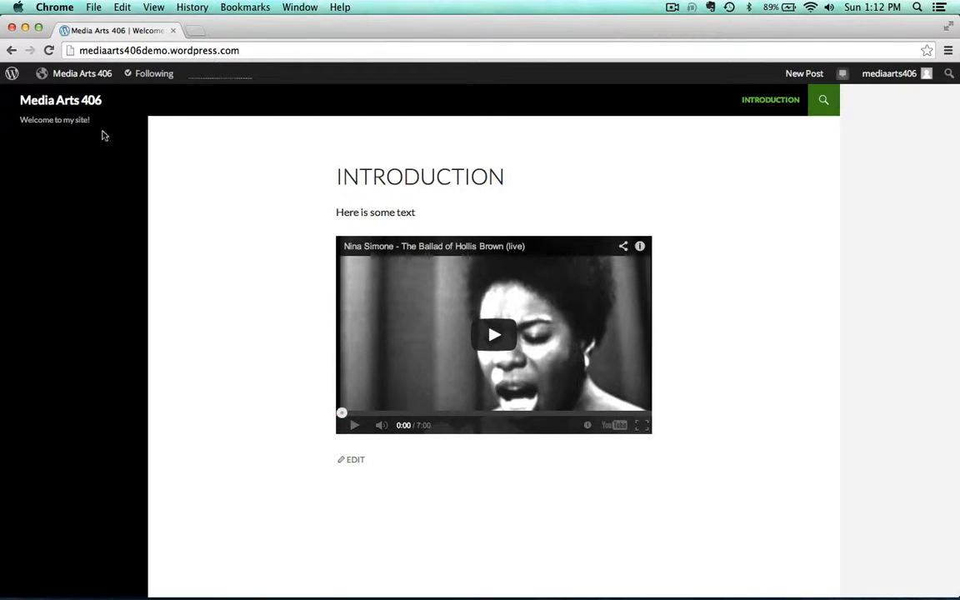
{"action": "mouse_move", "coordinate": [62, 77]}
{"action": "left_click", "coordinate": [62, 98]}
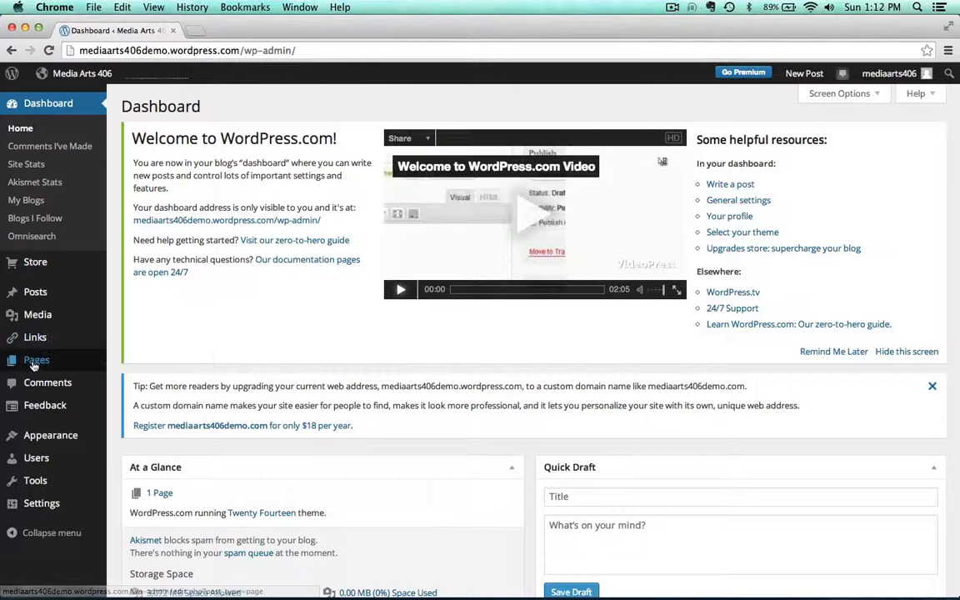
Create a new page titled Self Portrait with the body text 'Here is my self portrait'
{"action": "mouse_move", "coordinate": [33, 364]}
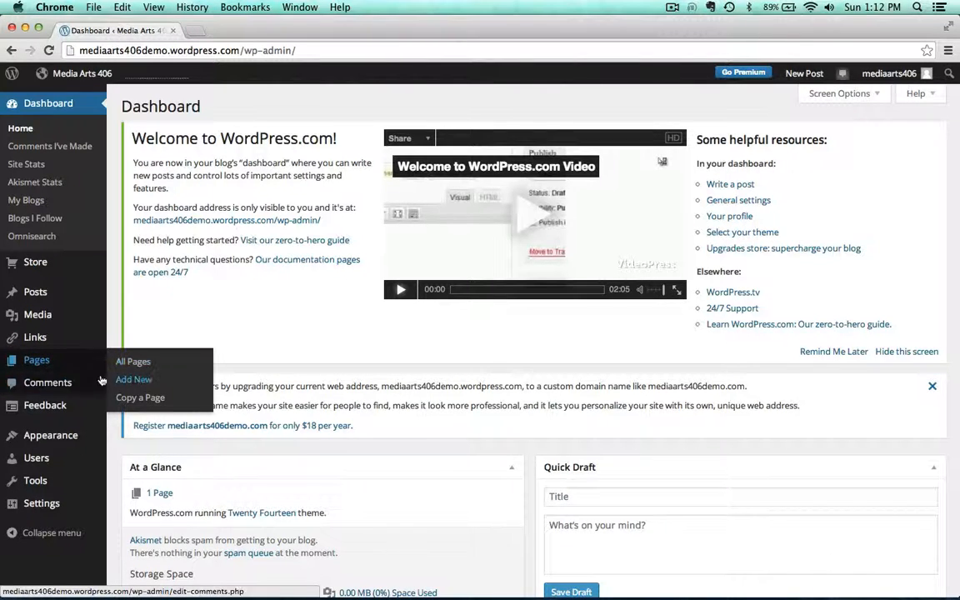
{"action": "left_click", "coordinate": [135, 380]}
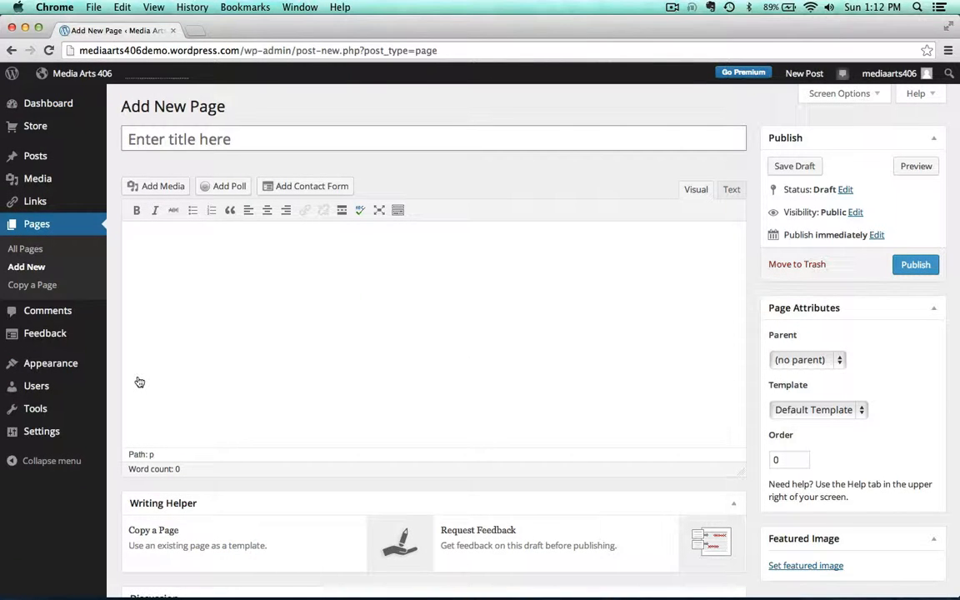
{"action": "type", "text": "Self"}
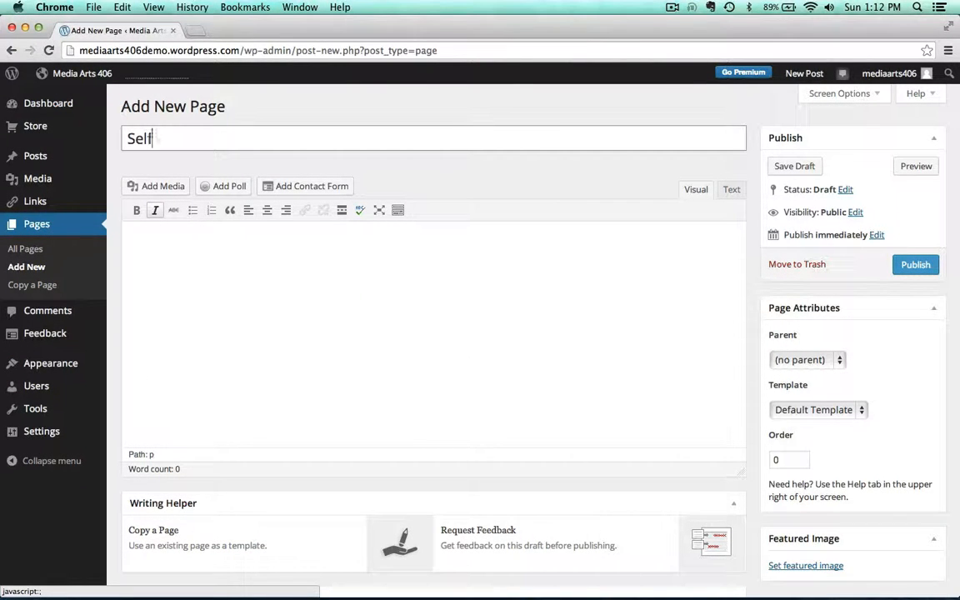
{"action": "type", "text": " Portrait"}
{"action": "left_click", "coordinate": [176, 285]}
{"action": "type", "text": "H"}
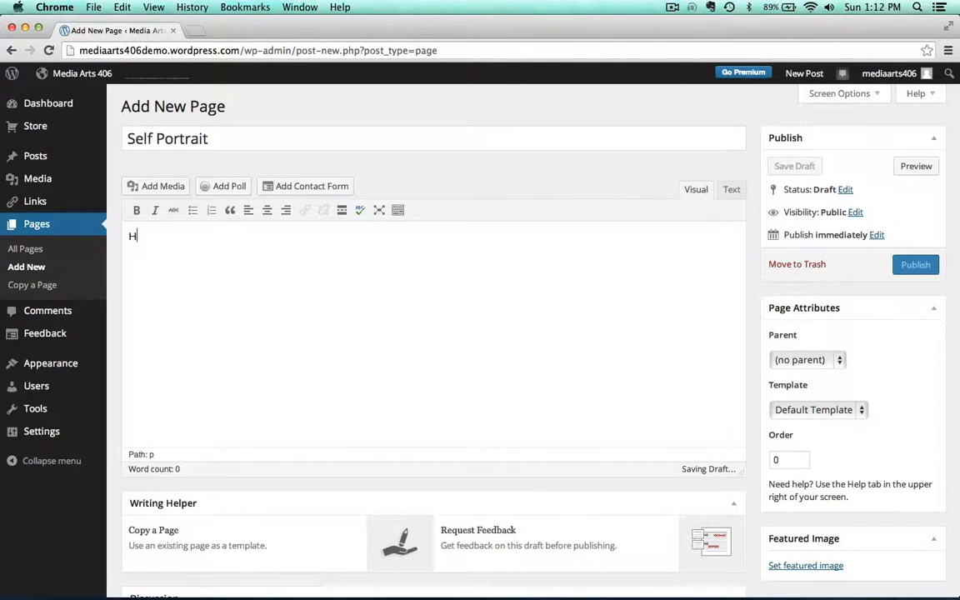
{"action": "type", "text": "ere is my self portrait"}
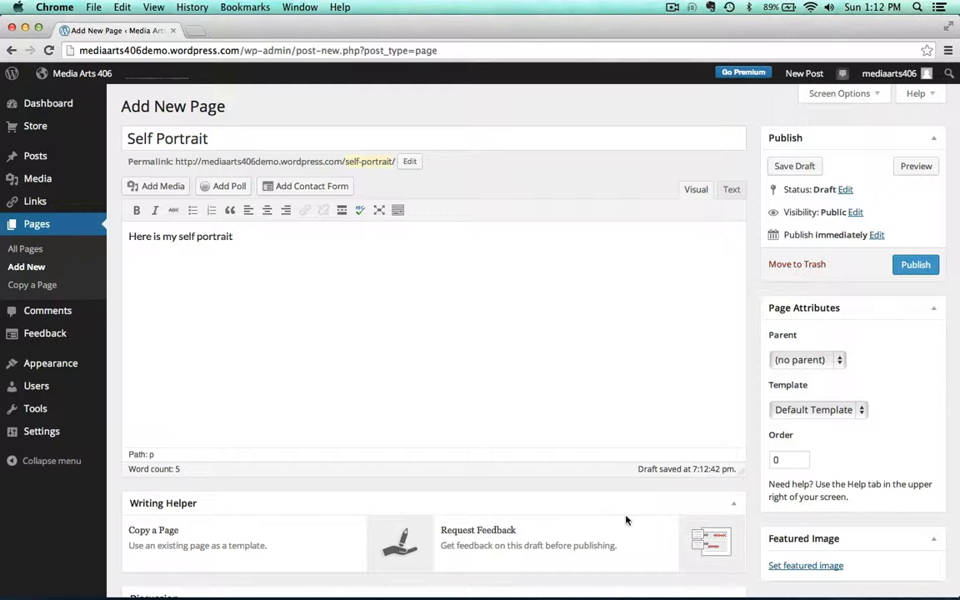
Copy the Never Seen Before Black & White Time Lapse YouTube URL into the page body and publish the page
{"action": "mouse_move", "coordinate": [745, 587]}
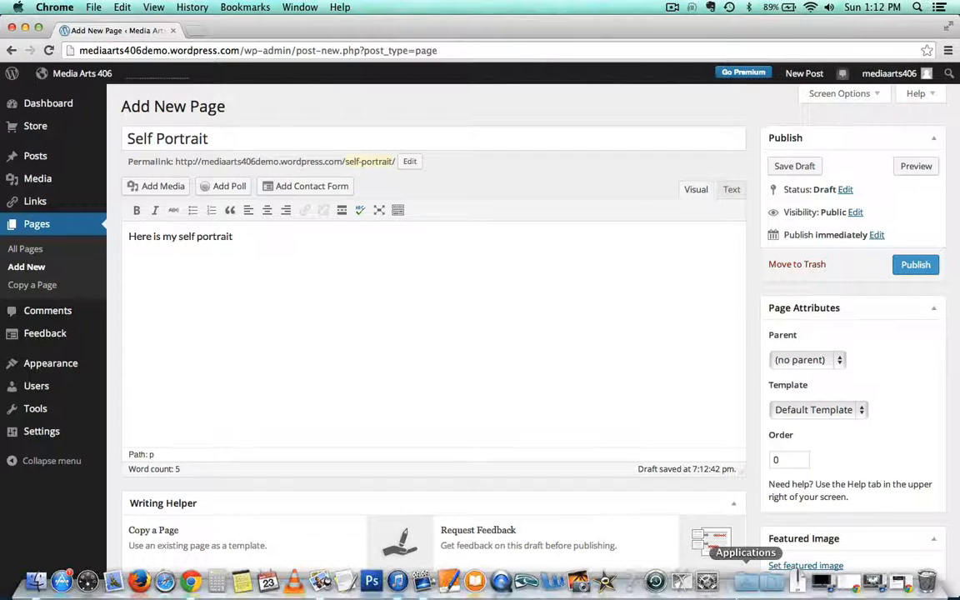
{"action": "left_click", "coordinate": [902, 584]}
{"action": "left_click", "coordinate": [110, 31]}
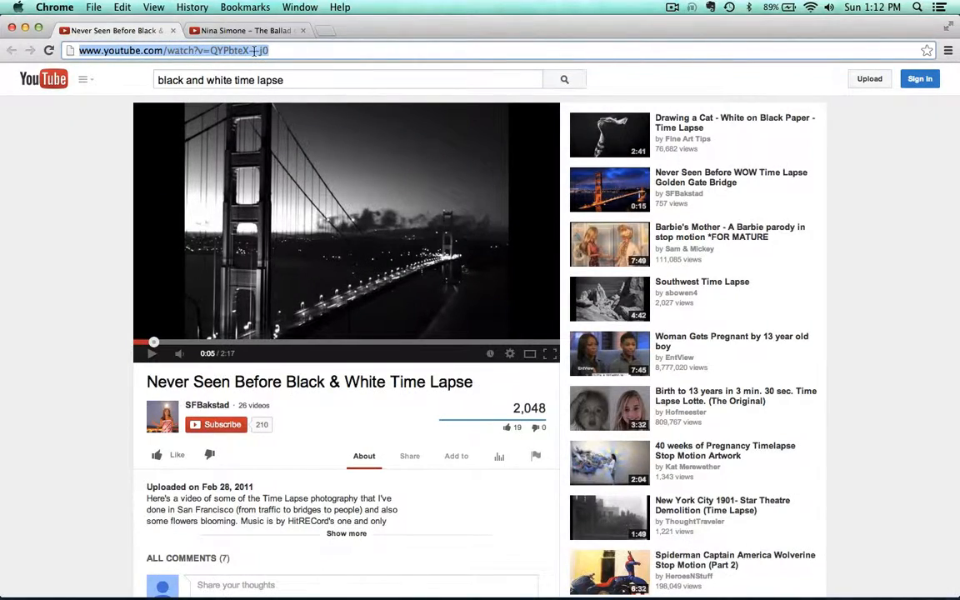
{"action": "left_click", "coordinate": [25, 29]}
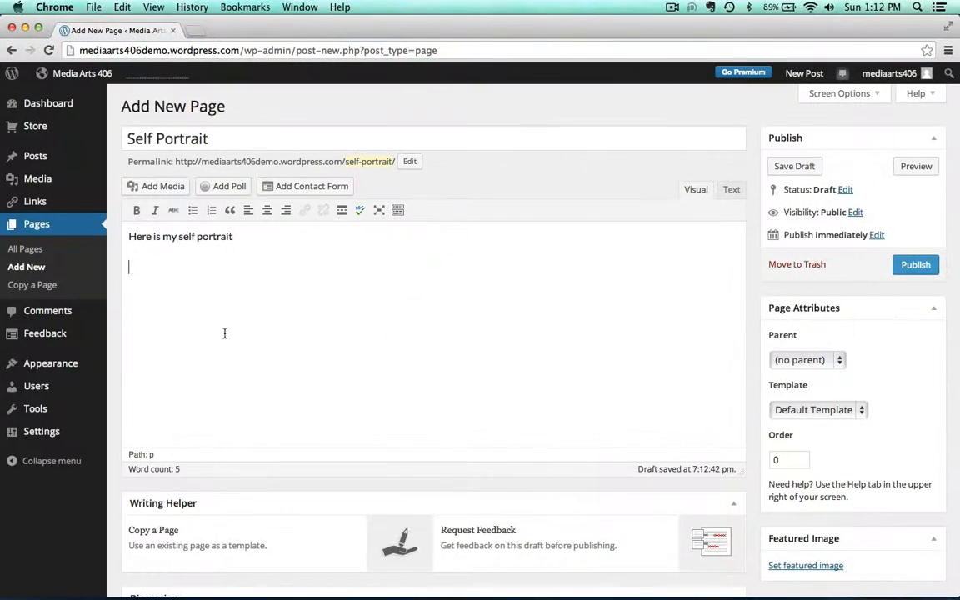
{"action": "type", "text": "http://www.youtube.com/watch?v=QYPbteX--j0"}
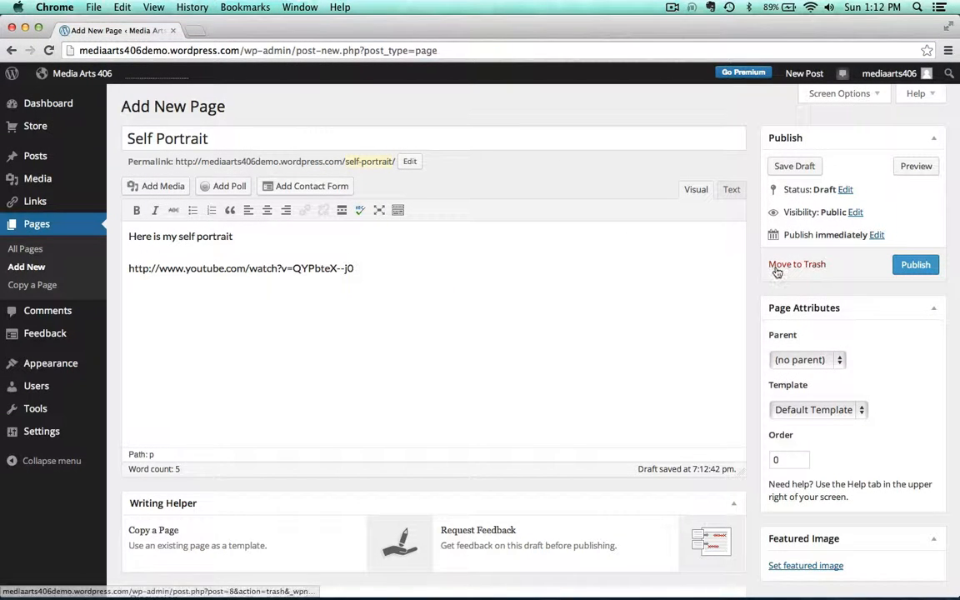
{"action": "left_click", "coordinate": [915, 265]}
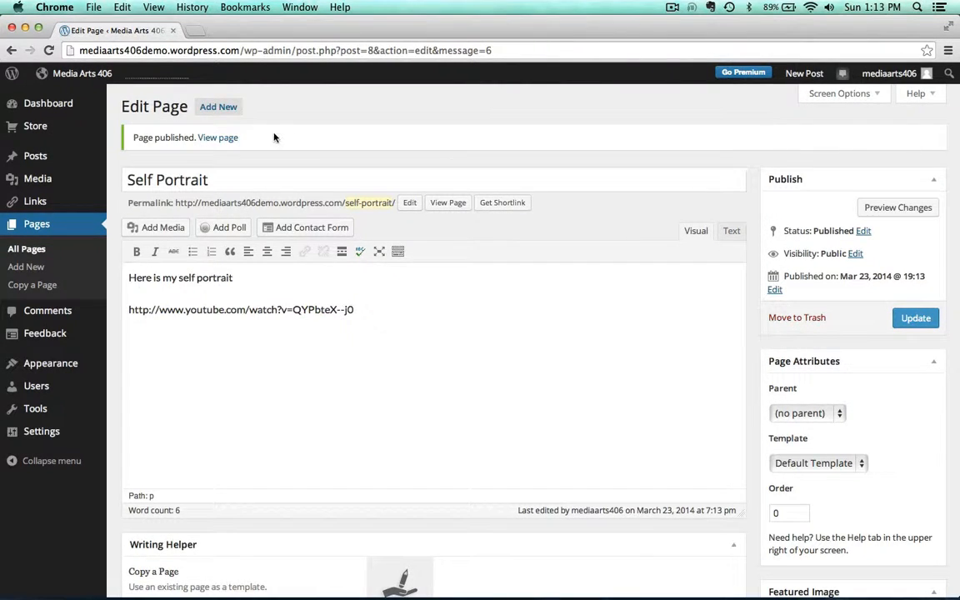
View the site and open the Self Portrait page from the navigation
{"action": "mouse_move", "coordinate": [82, 75]}
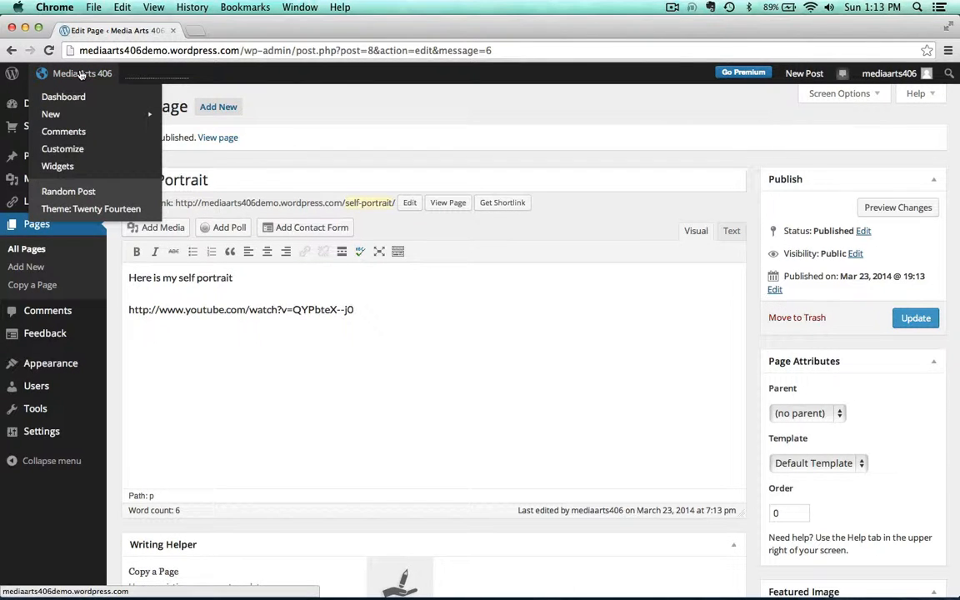
{"action": "left_click", "coordinate": [81, 75]}
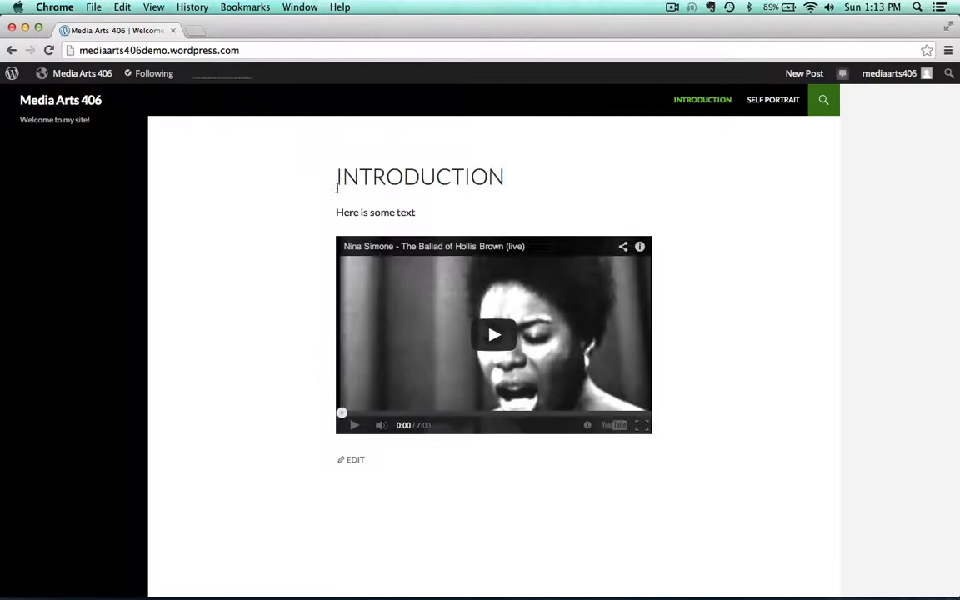
{"action": "scroll", "coordinate": [256, 217], "scroll_direction": "down", "scroll_amount": 2}
{"action": "scroll", "coordinate": [255, 218], "scroll_direction": "up", "scroll_amount": 2}
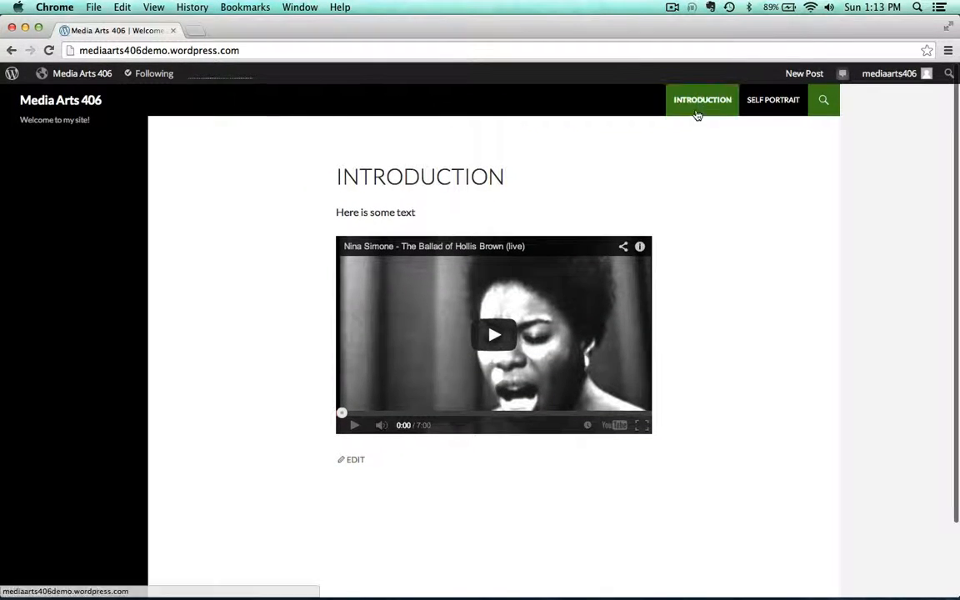
{"action": "left_click", "coordinate": [766, 104]}
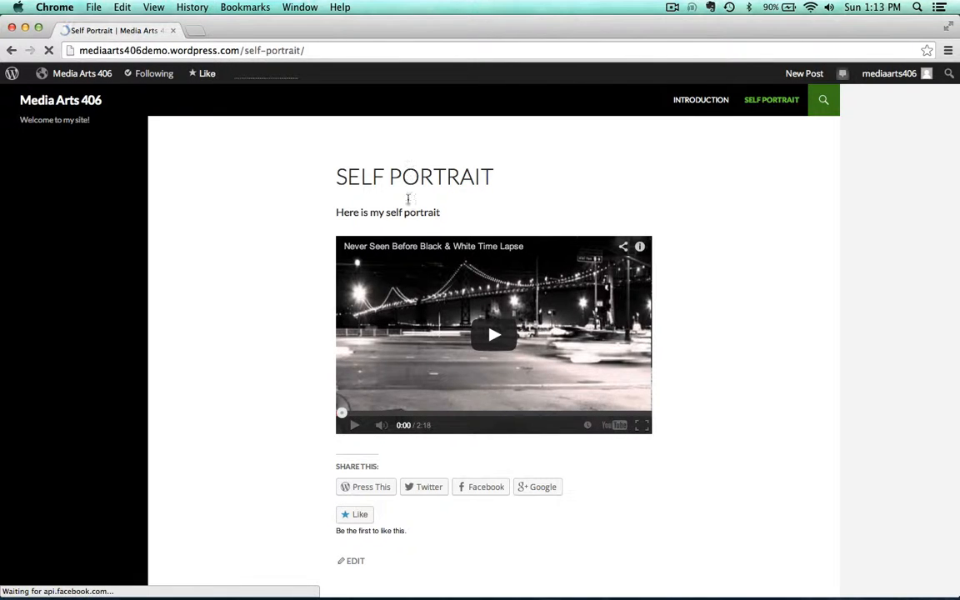
{"action": "scroll", "coordinate": [290, 377], "scroll_direction": "down", "scroll_amount": 3}
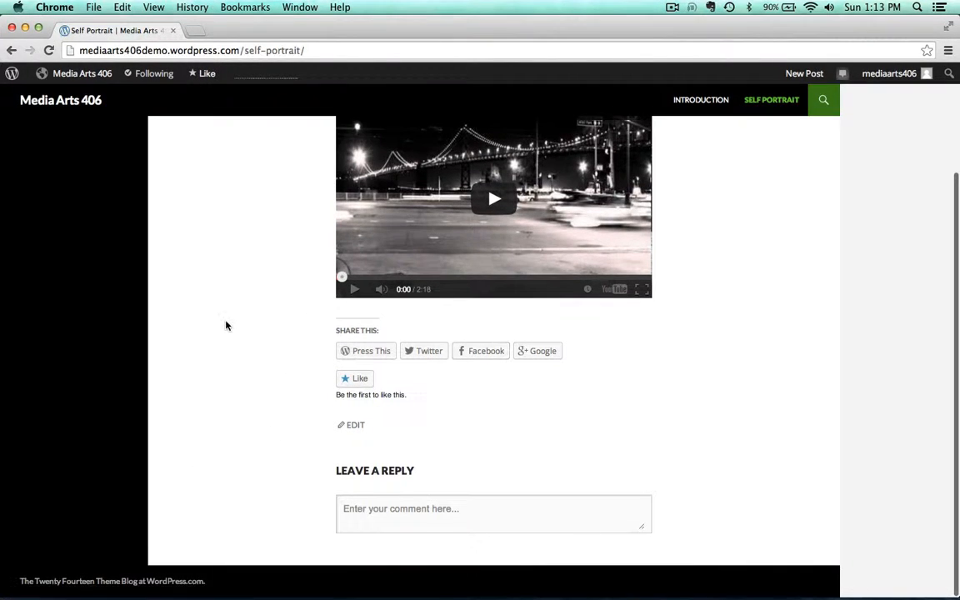
{"action": "scroll", "coordinate": [225, 325], "scroll_direction": "up", "scroll_amount": 3}
Edit the Self Portrait page to disallow comments and trackbacks and pingbacks, then update it
{"action": "mouse_move", "coordinate": [80, 77]}
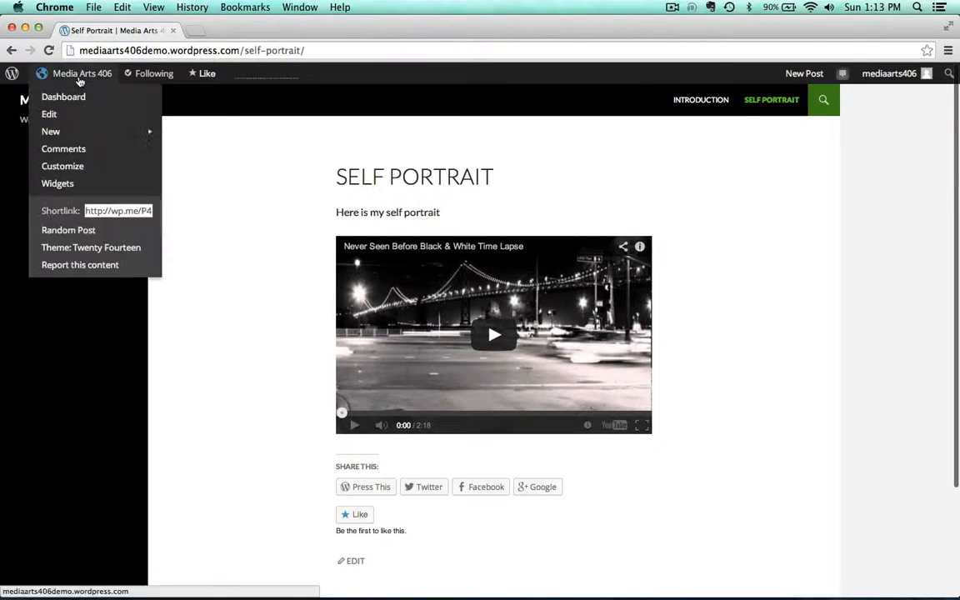
{"action": "left_click", "coordinate": [47, 115]}
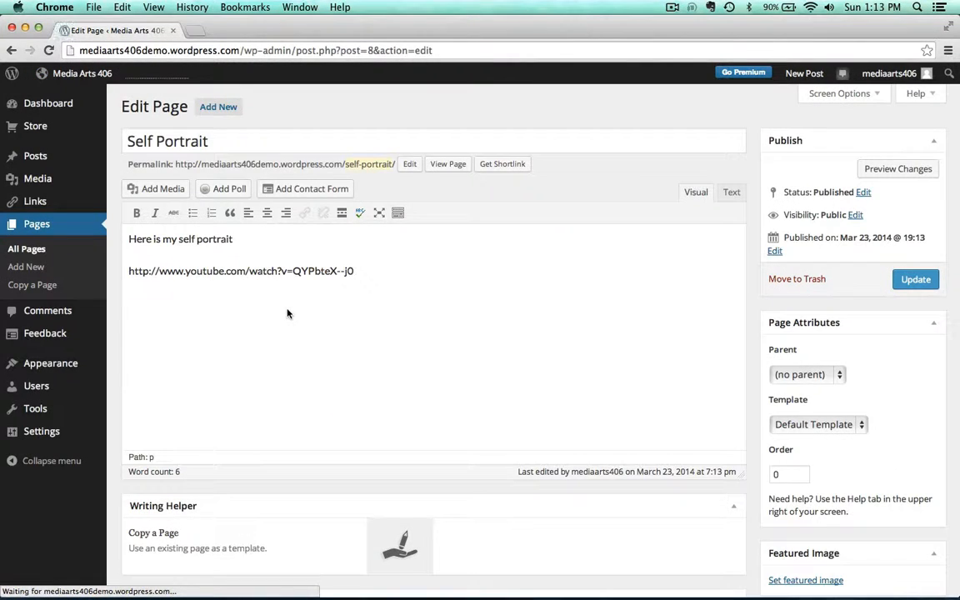
{"action": "left_click", "coordinate": [843, 95]}
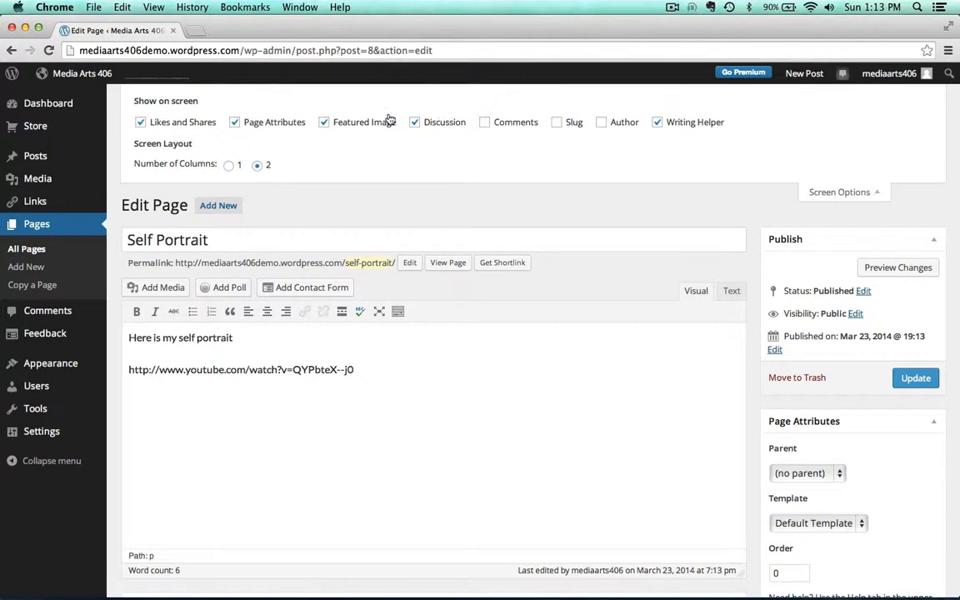
{"action": "scroll", "coordinate": [407, 151], "scroll_direction": "down", "scroll_amount": 5}
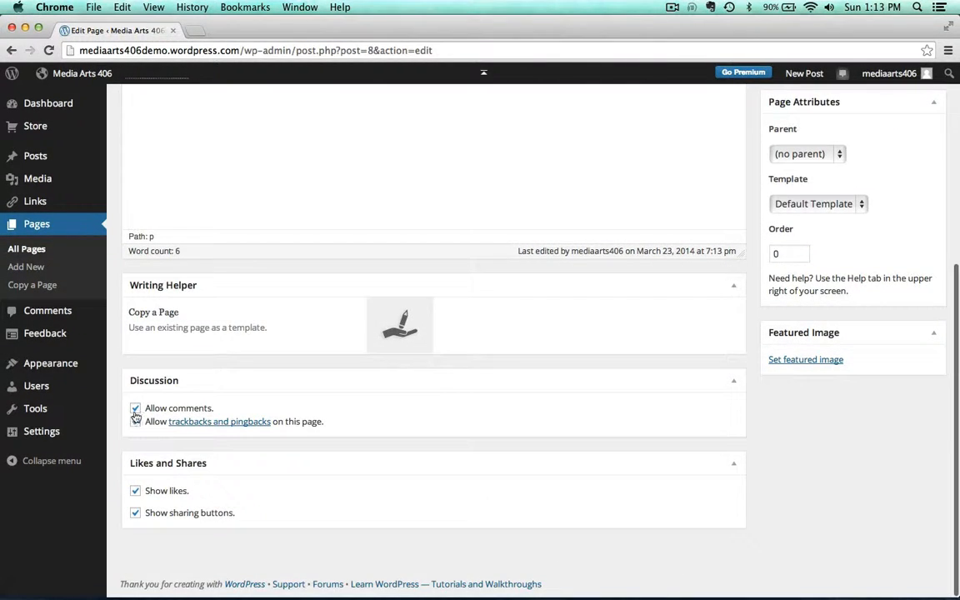
{"action": "left_click", "coordinate": [135, 409]}
{"action": "left_click", "coordinate": [135, 422]}
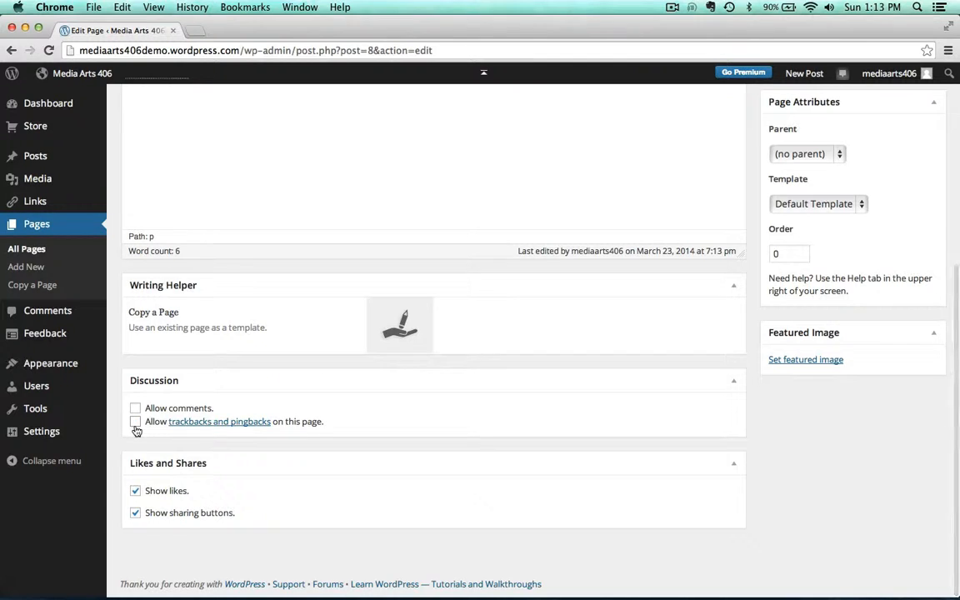
{"action": "left_click", "coordinate": [135, 491]}
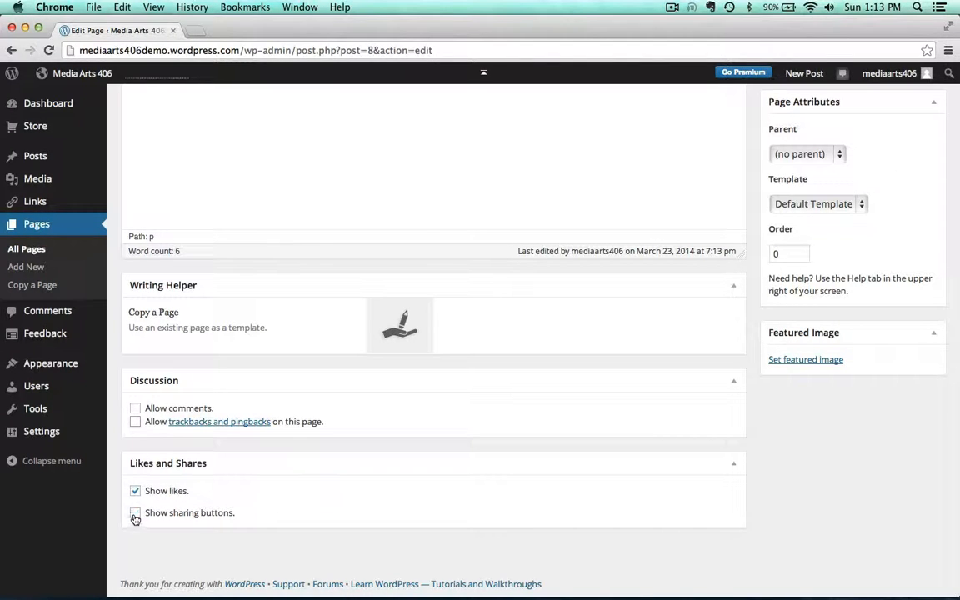
{"action": "left_click", "coordinate": [133, 491]}
{"action": "scroll", "coordinate": [417, 517], "scroll_direction": "up", "scroll_amount": 5}
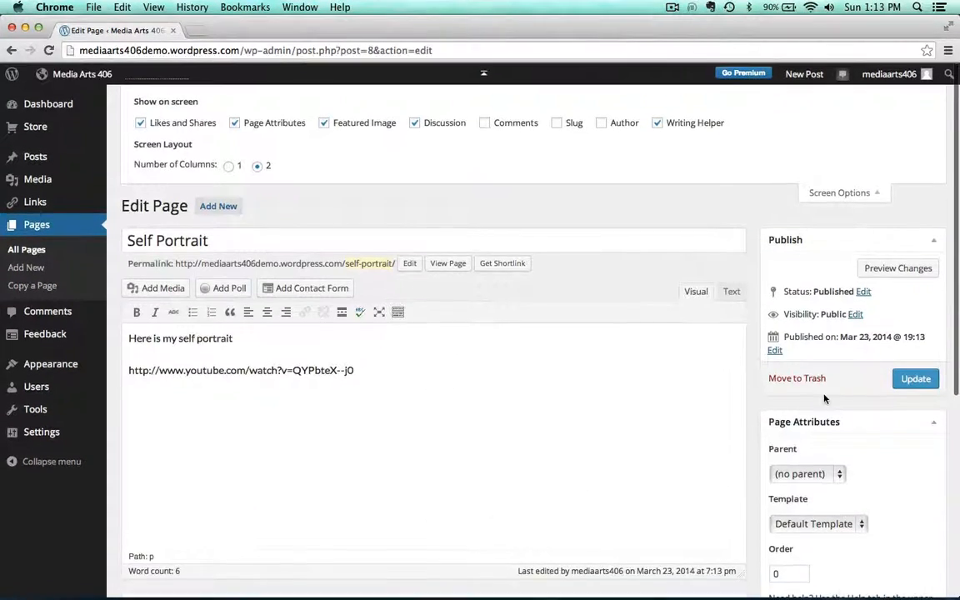
{"action": "left_click", "coordinate": [915, 379]}
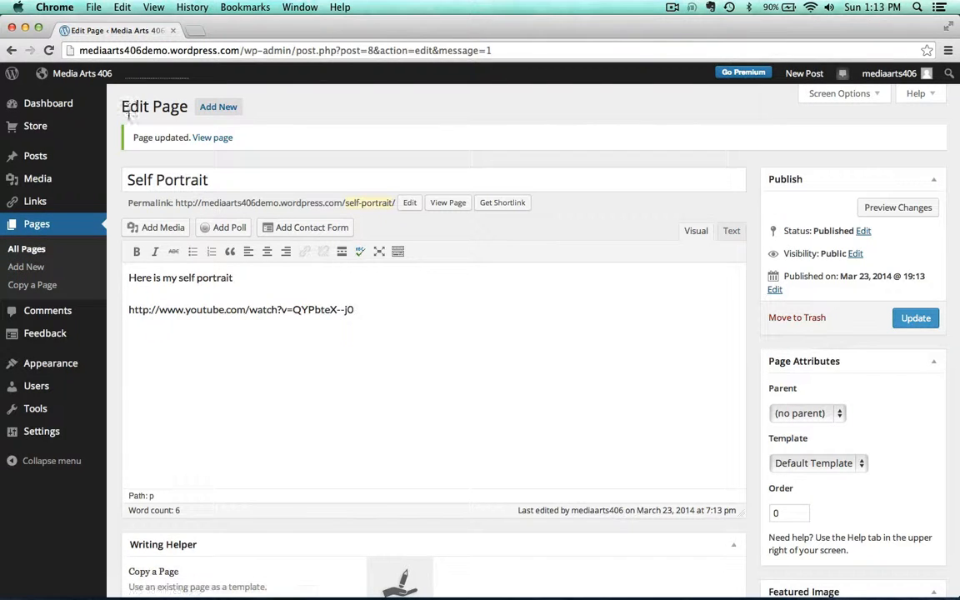
Create a new page titled Portfolio
{"action": "left_click", "coordinate": [235, 108]}
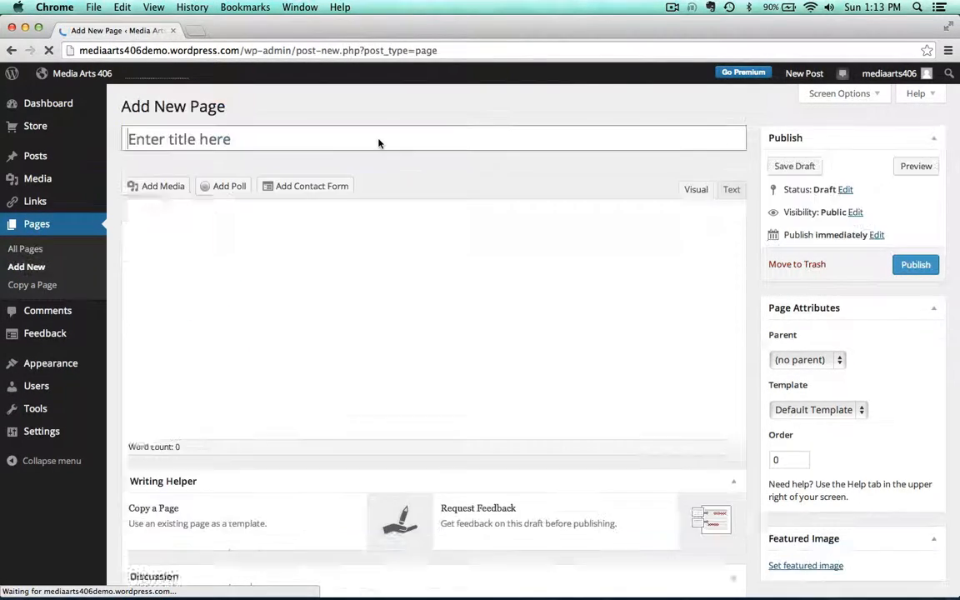
{"action": "type", "text": "Portfolio"}
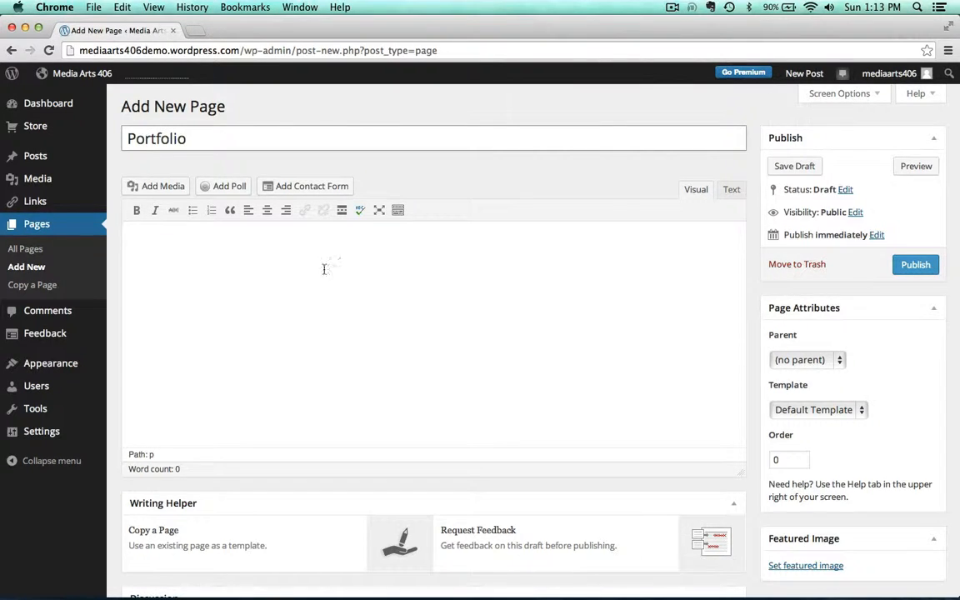
{"action": "left_click", "coordinate": [321, 272]}
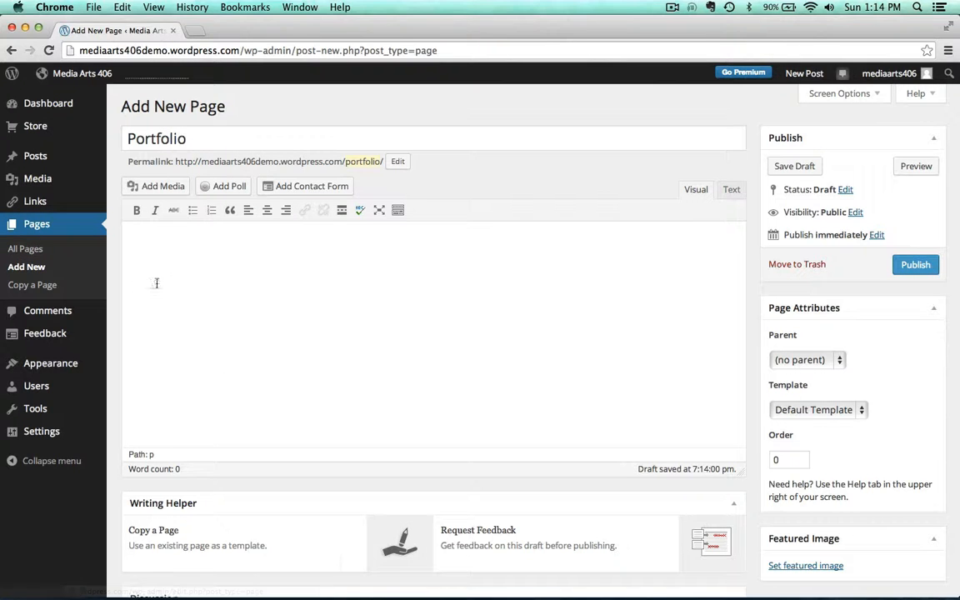
Start a new gallery and upload all seven images from the desktop's gallery demo folder
{"action": "left_click", "coordinate": [137, 187]}
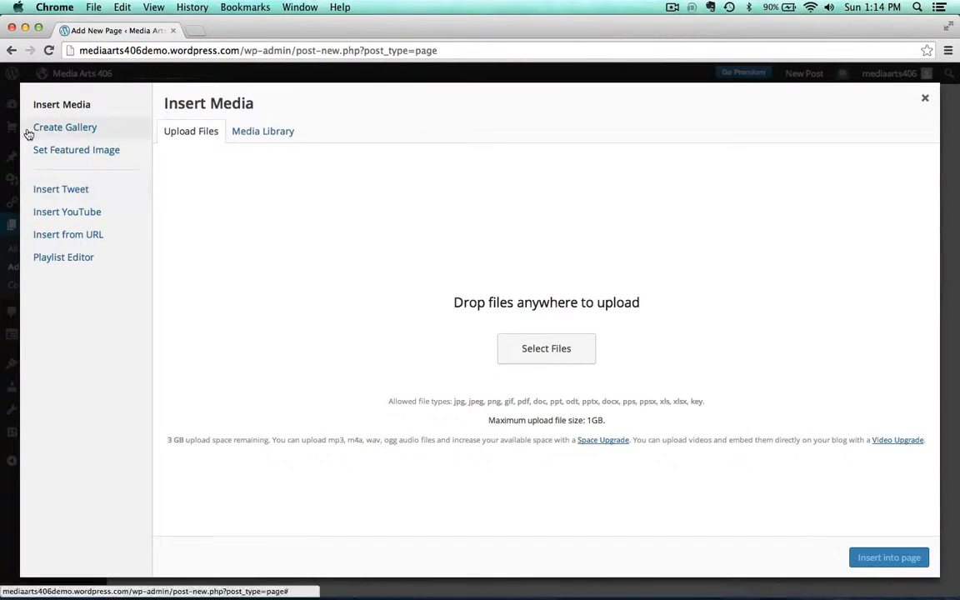
{"action": "left_click", "coordinate": [59, 128]}
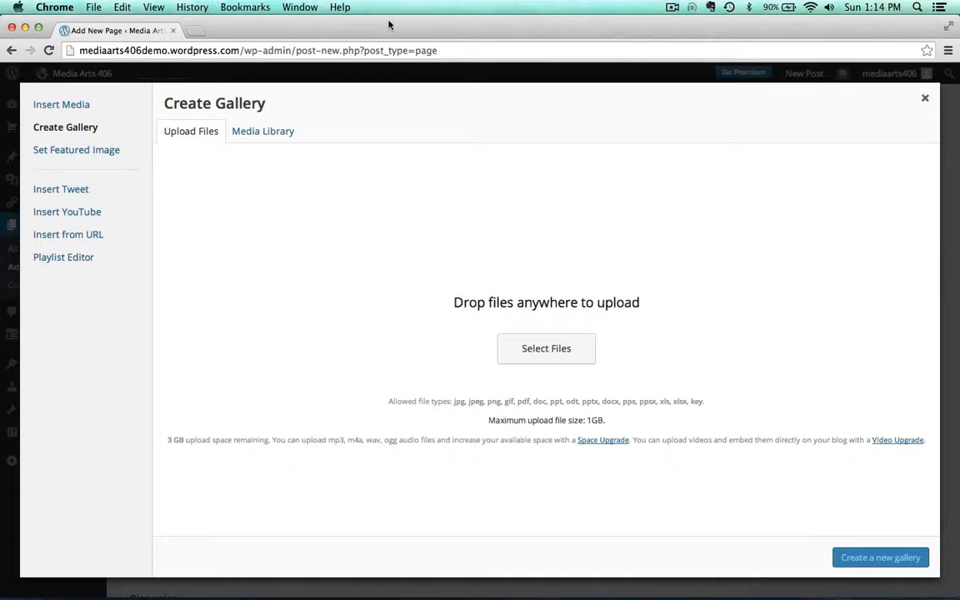
{"action": "left_click_drag", "start_coordinate": [388, 25], "coordinate": [378, 153]}
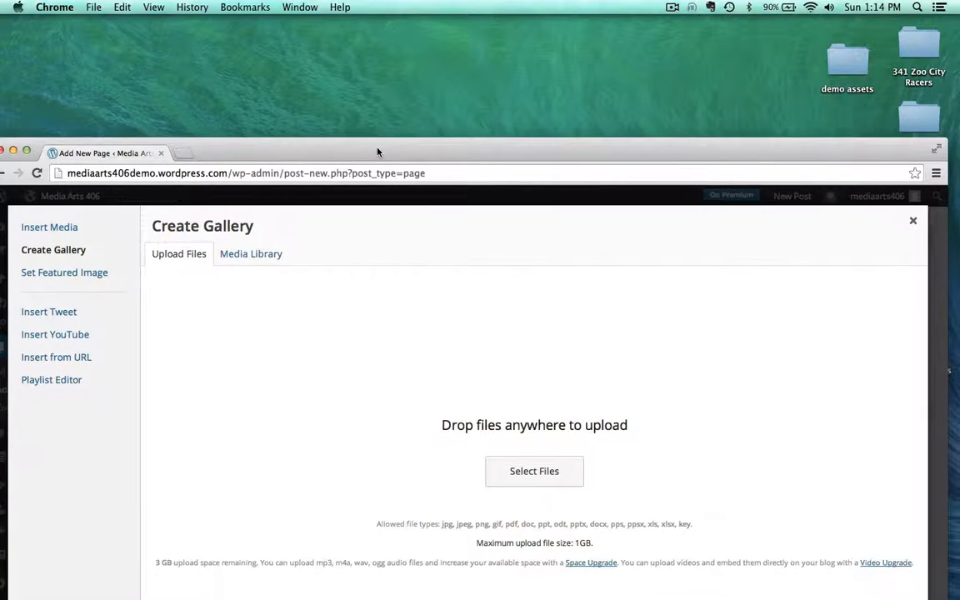
{"action": "double_click", "coordinate": [834, 72]}
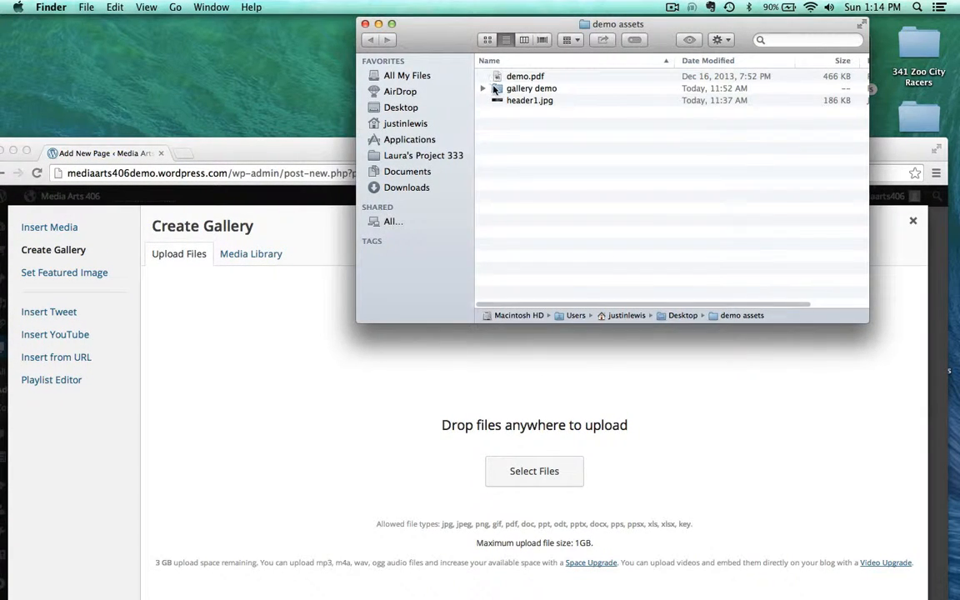
{"action": "double_click", "coordinate": [497, 88]}
{"action": "left_click", "coordinate": [504, 76]}
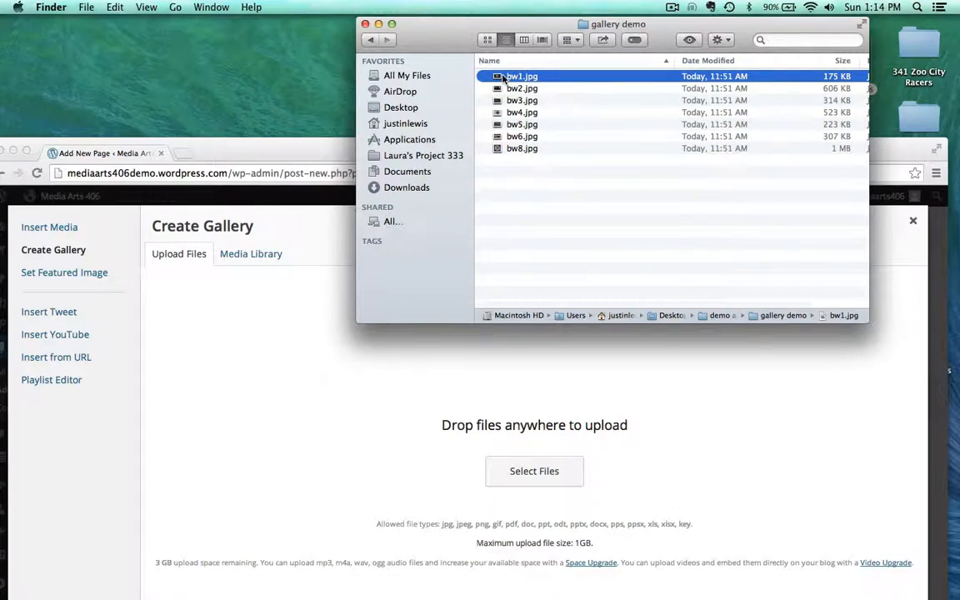
{"action": "key", "text": "space"}
{"action": "key", "text": "Down"}
{"action": "key", "text": "Down"}
{"action": "key", "text": "Down"}
{"action": "key", "text": "Down"}
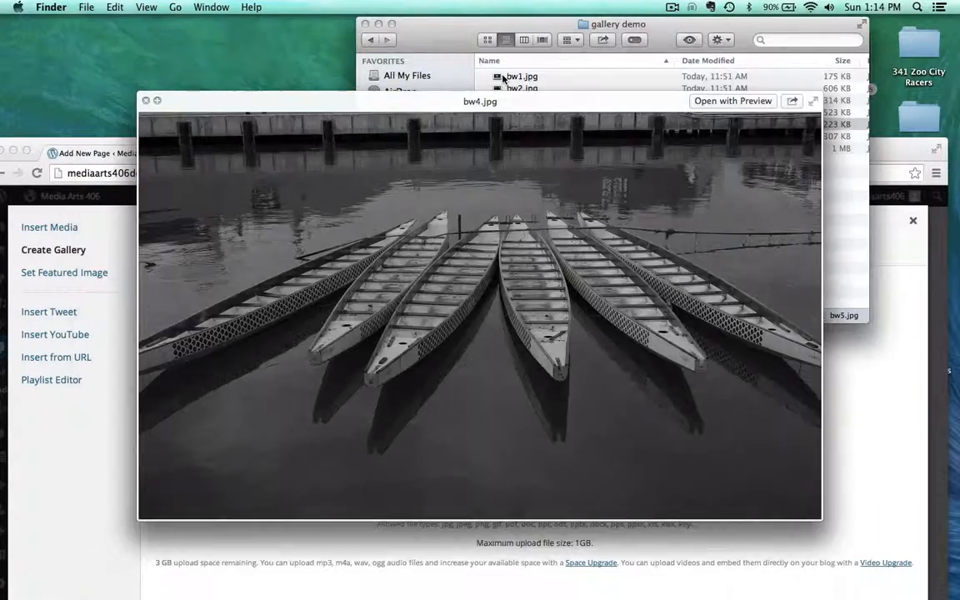
{"action": "key", "text": "space"}
{"action": "key", "text": "super+a"}
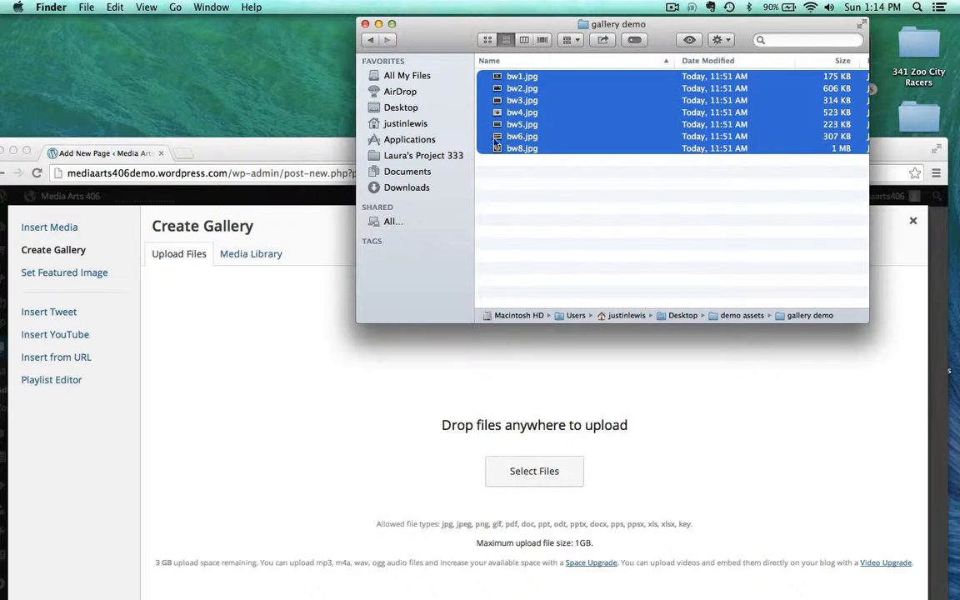
{"action": "left_click_drag", "start_coordinate": [503, 146], "coordinate": [456, 412]}
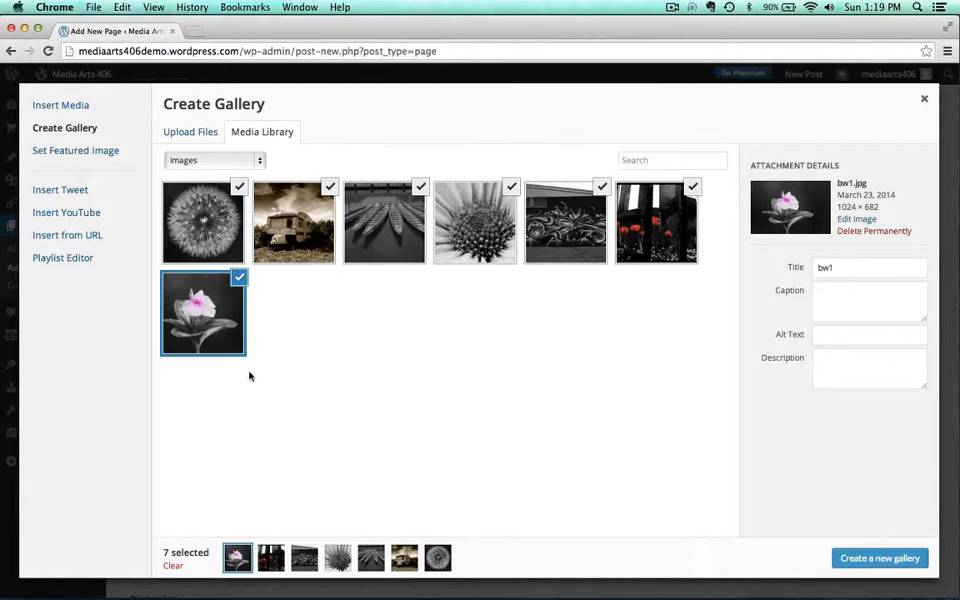
Set the dandelion image's title and alt text to Dandy Spores and its description to 'An image of dandelion spores'
{"action": "left_click", "coordinate": [201, 214]}
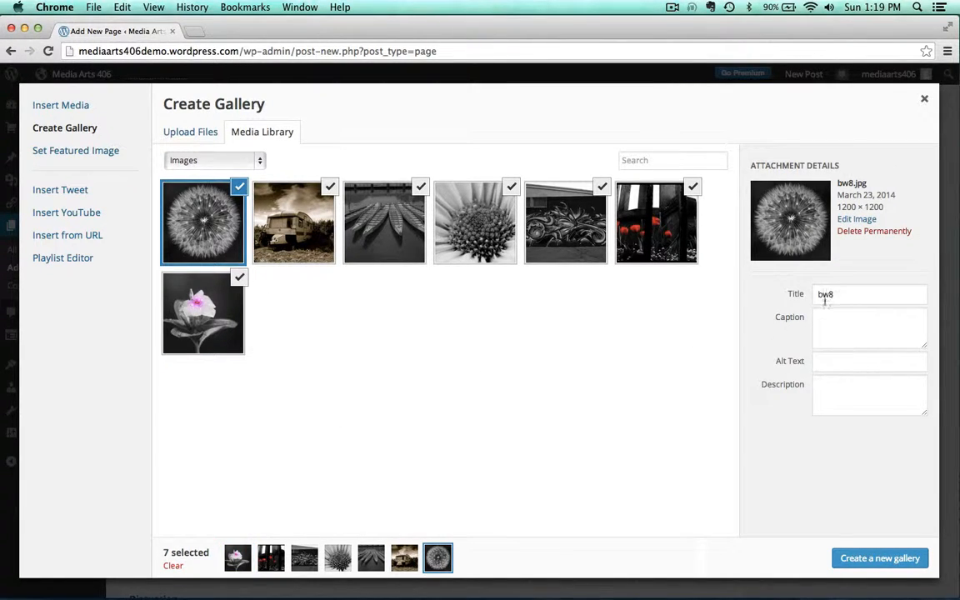
{"action": "left_click_drag", "start_coordinate": [843, 297], "coordinate": [781, 292]}
{"action": "type", "text": "Dandy Spores"}
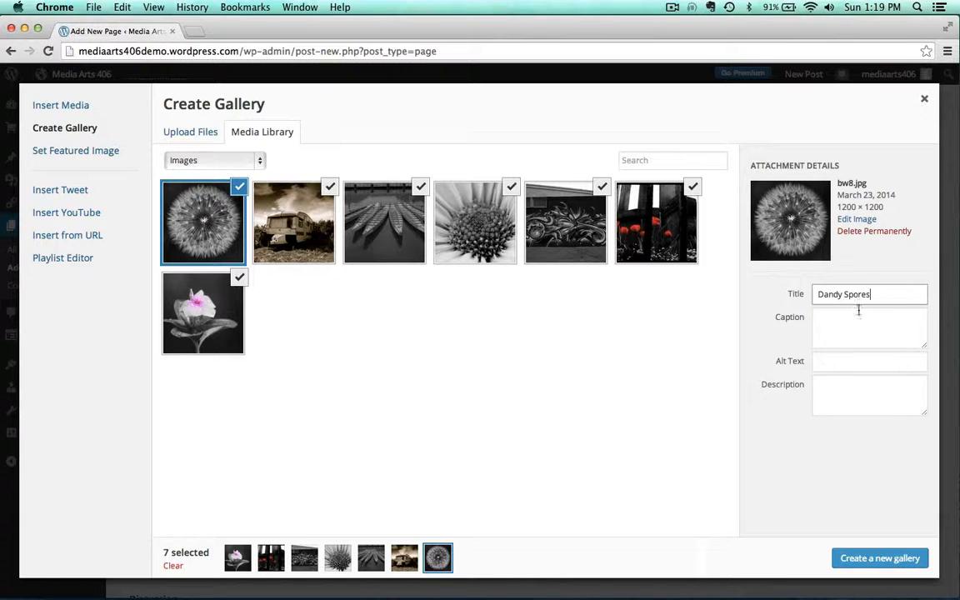
{"action": "left_click_drag", "start_coordinate": [885, 294], "coordinate": [817, 272]}
{"action": "key", "text": "cmd+c"}
{"action": "left_click", "coordinate": [826, 364]}
{"action": "key", "text": "cmd+v"}
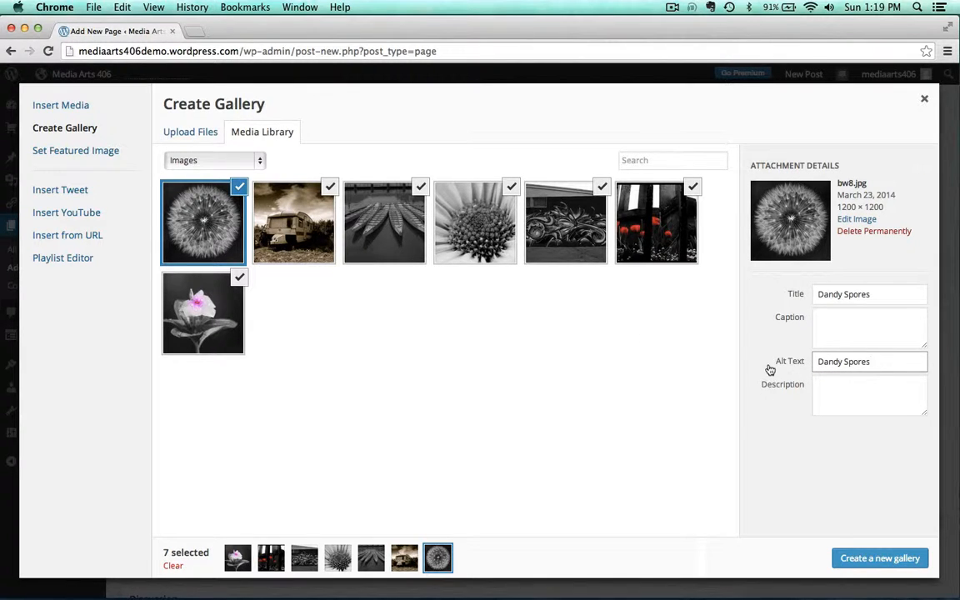
{"action": "left_click", "coordinate": [828, 390]}
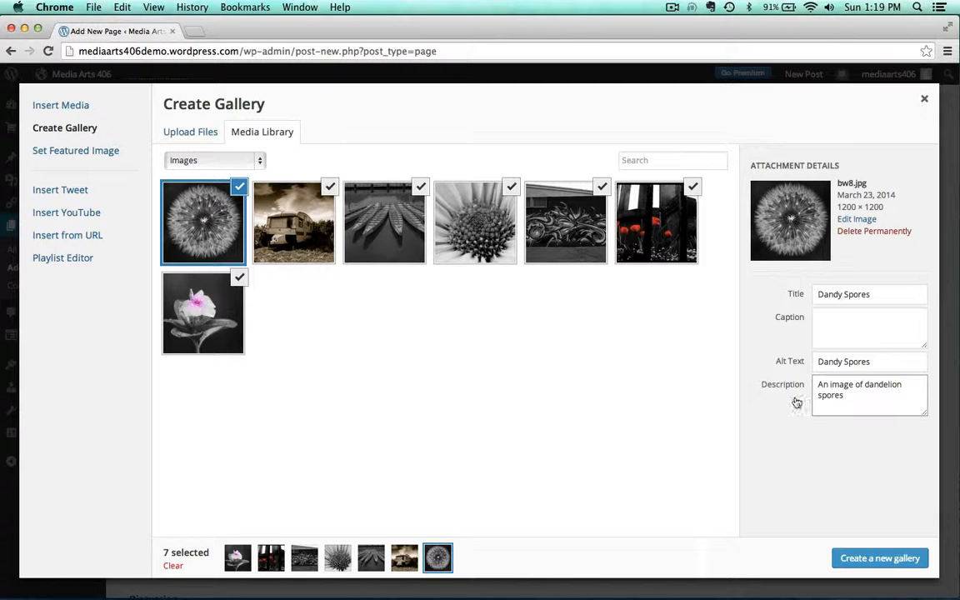
{"action": "left_click", "coordinate": [816, 446]}
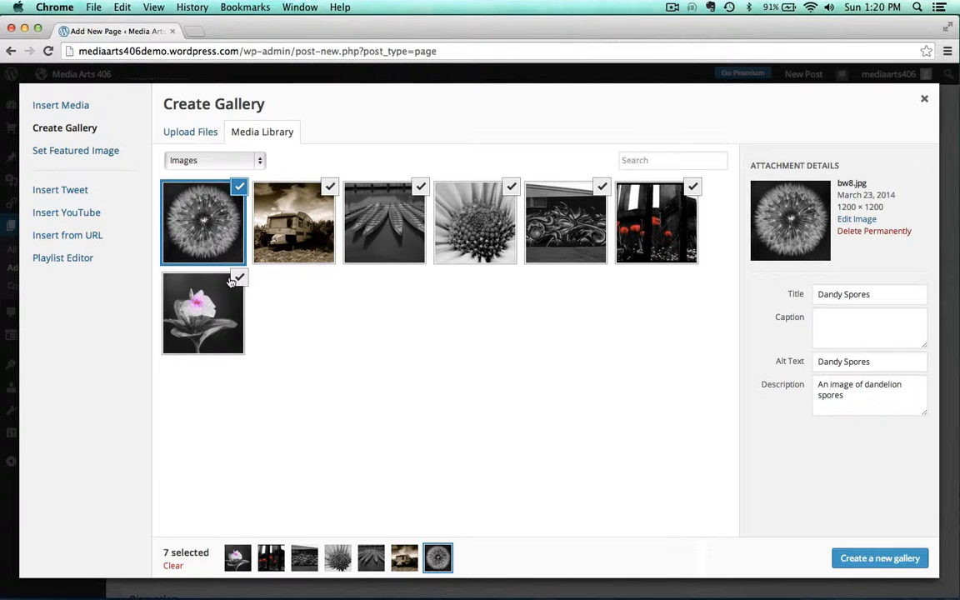
Create a new gallery from the seven selected images
{"action": "left_click", "coordinate": [285, 239]}
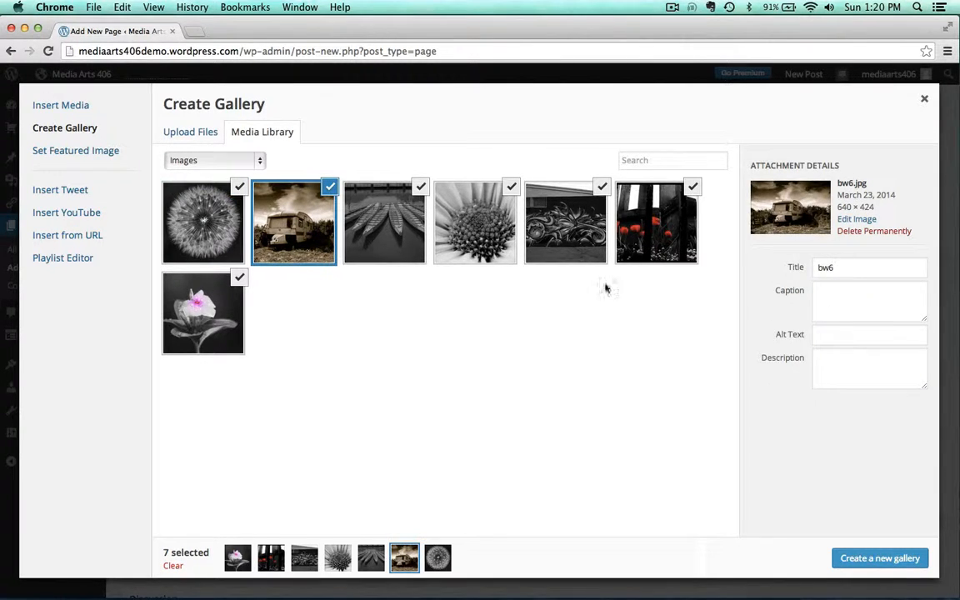
{"action": "left_click", "coordinate": [380, 235]}
{"action": "left_click", "coordinate": [213, 218]}
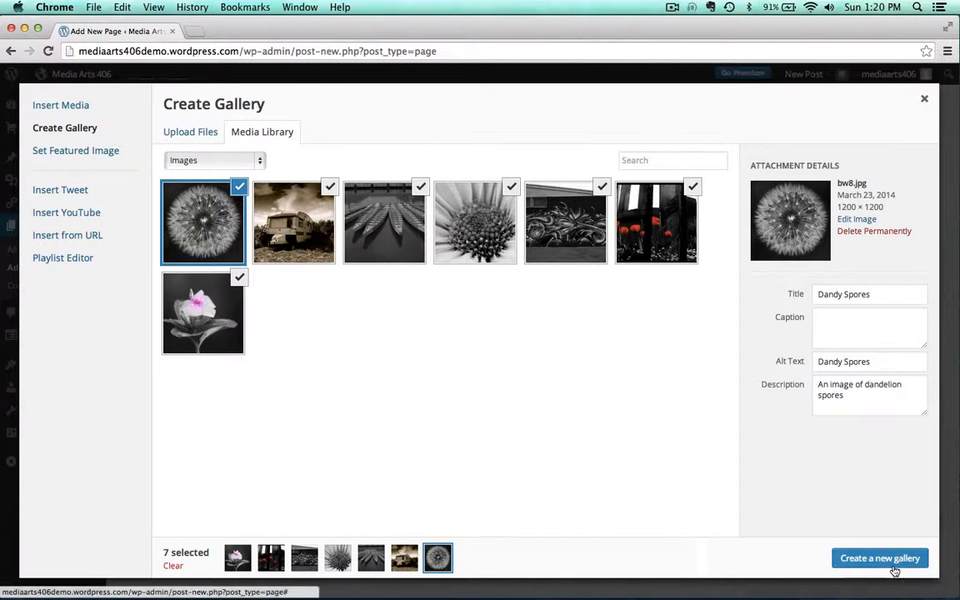
{"action": "left_click", "coordinate": [855, 558]}
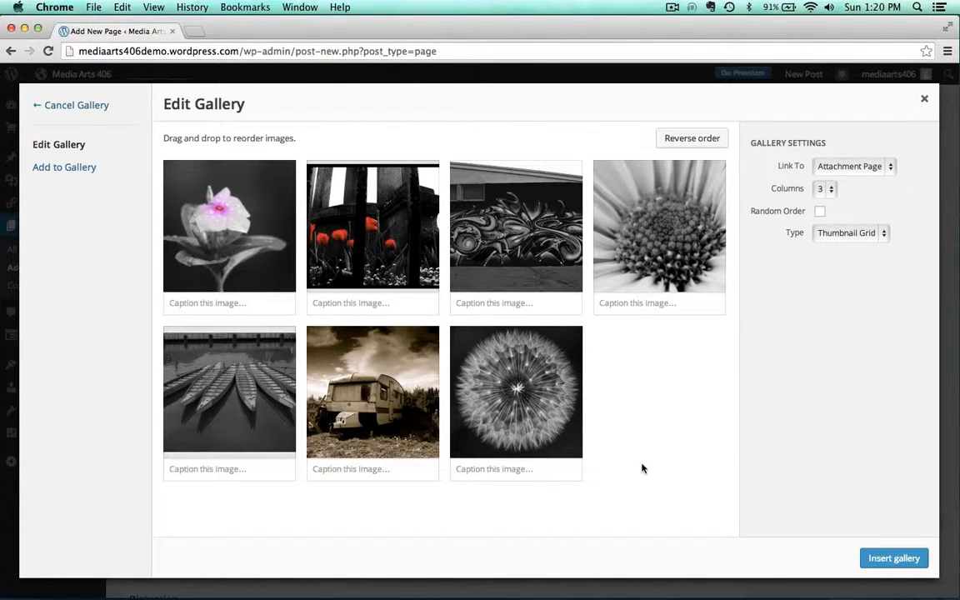
Review the gallery's columns, type and link settings, then insert the gallery into the page
{"action": "left_click", "coordinate": [824, 190]}
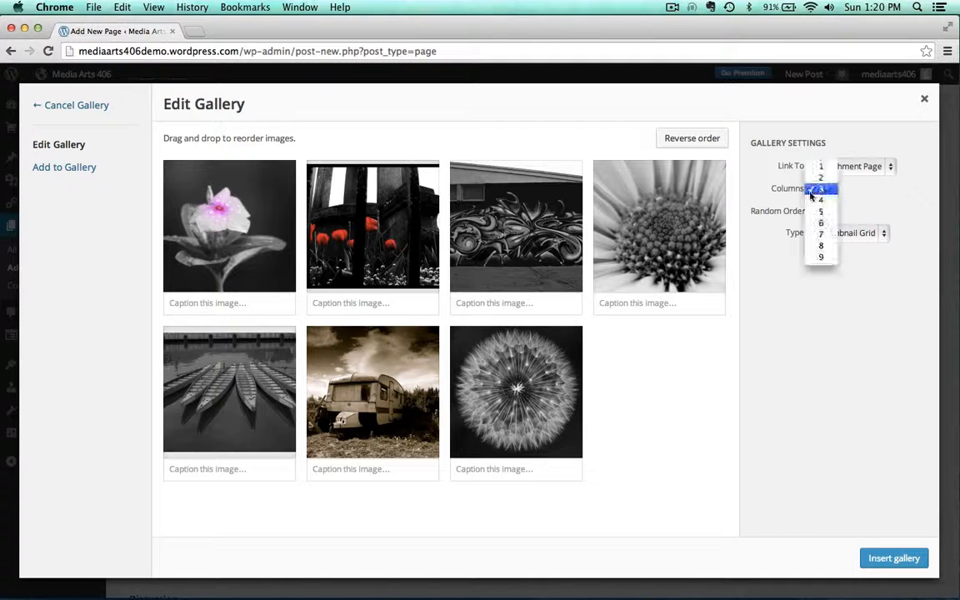
{"action": "left_click", "coordinate": [824, 315]}
{"action": "left_click", "coordinate": [846, 233]}
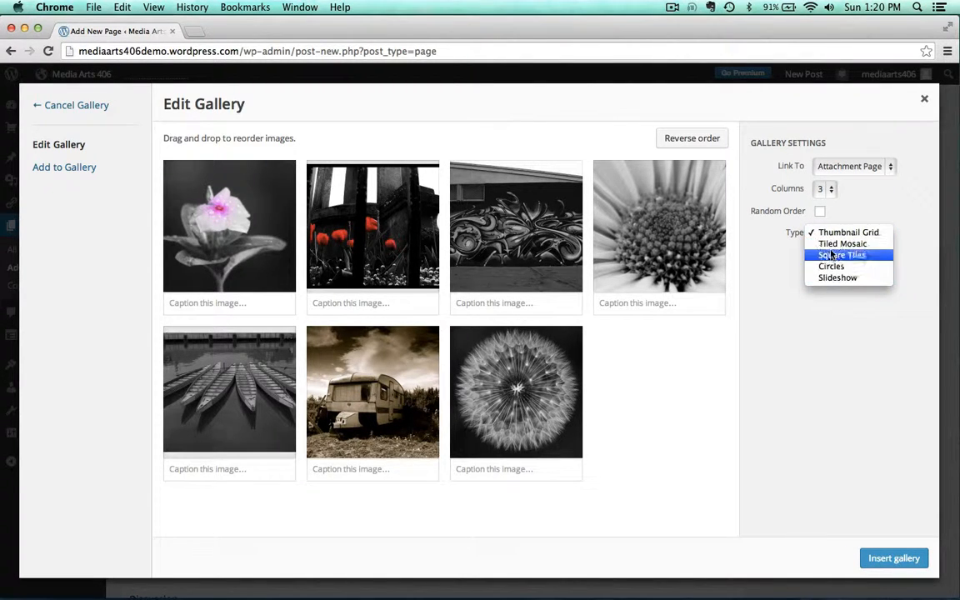
{"action": "left_click", "coordinate": [816, 341]}
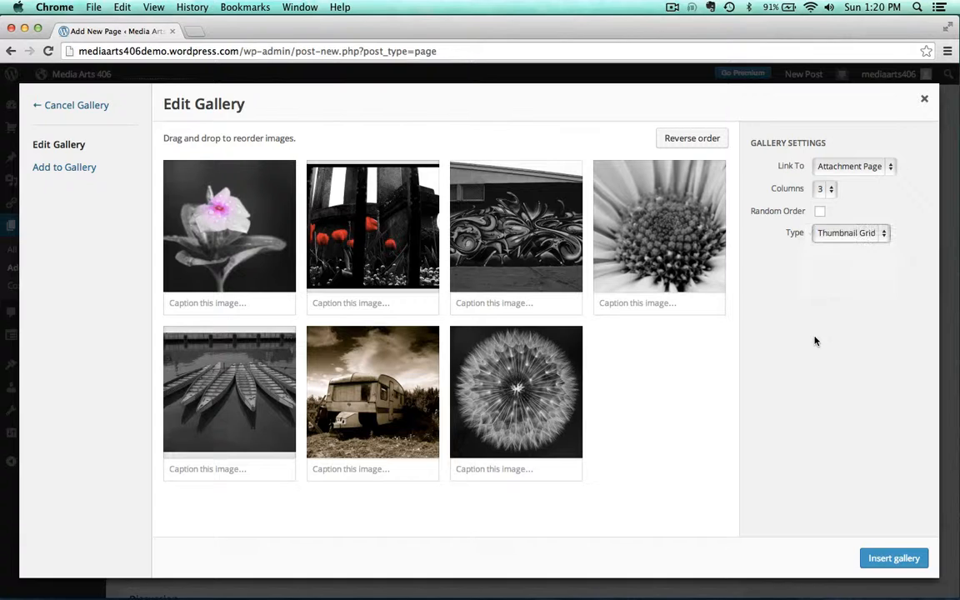
{"action": "left_click", "coordinate": [820, 170]}
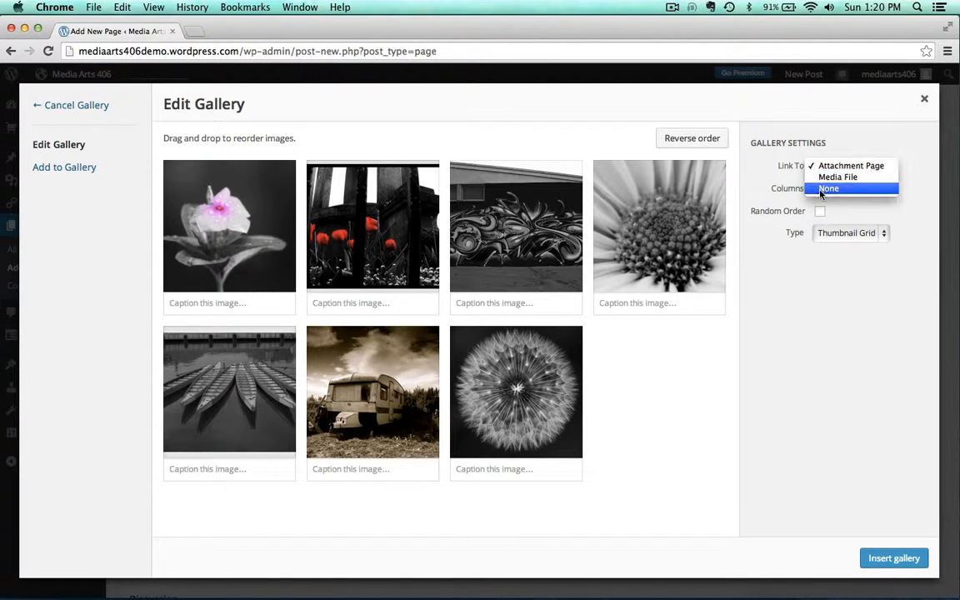
{"action": "left_click", "coordinate": [825, 337]}
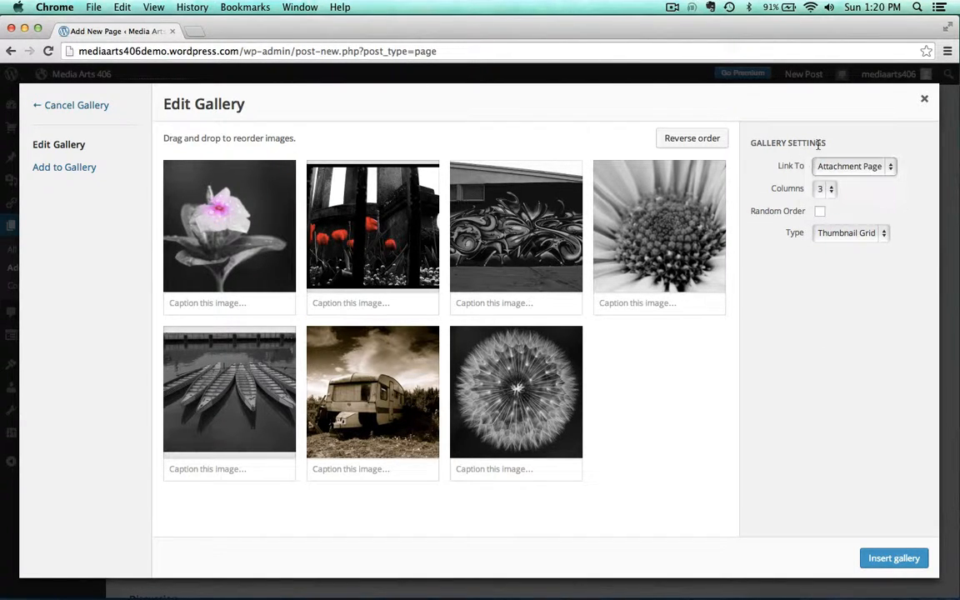
{"action": "left_click", "coordinate": [871, 558]}
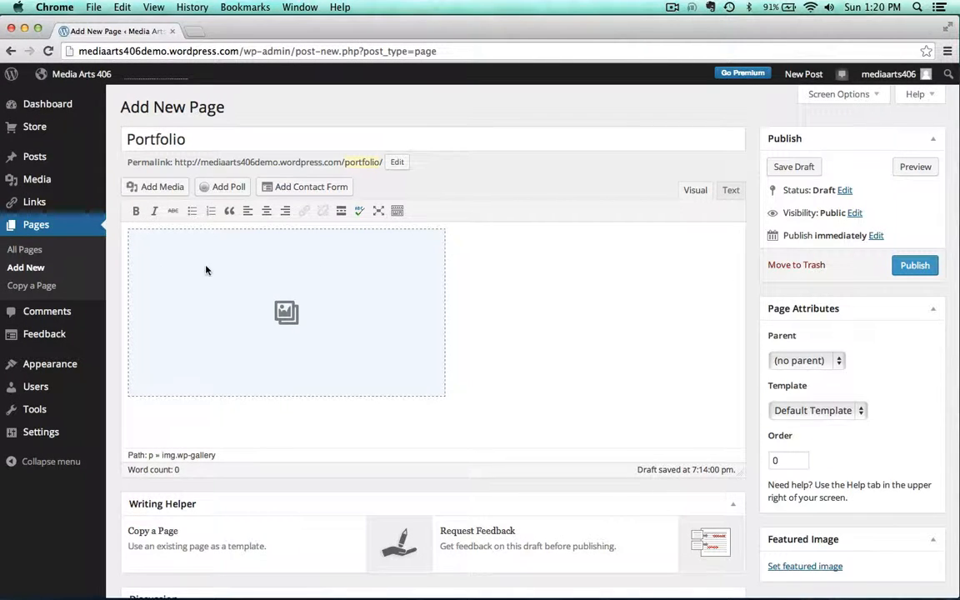
Add the line 'Here is a video' below the gallery
{"action": "key", "text": "Return"}
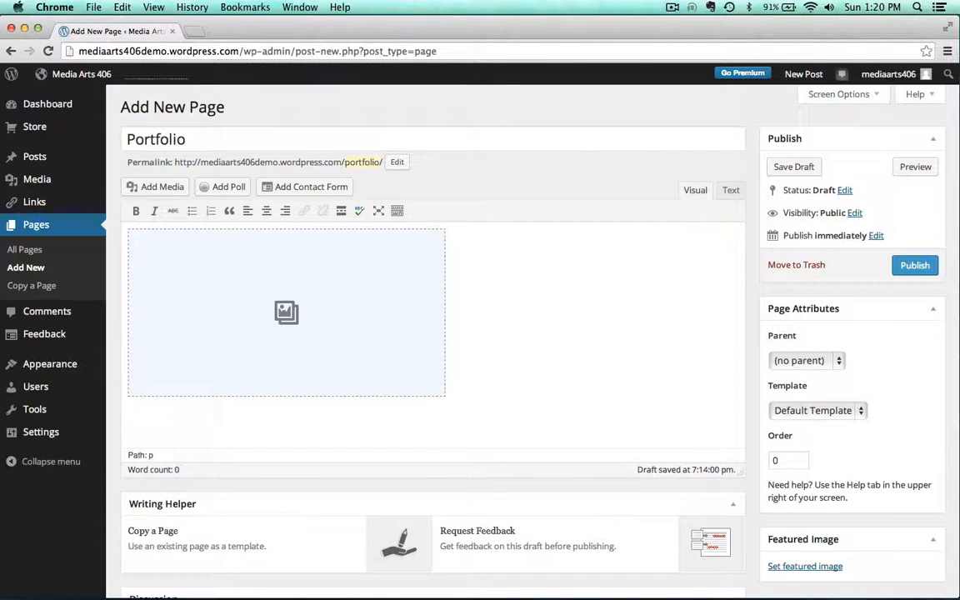
{"action": "type", "text": "Here is a video"}
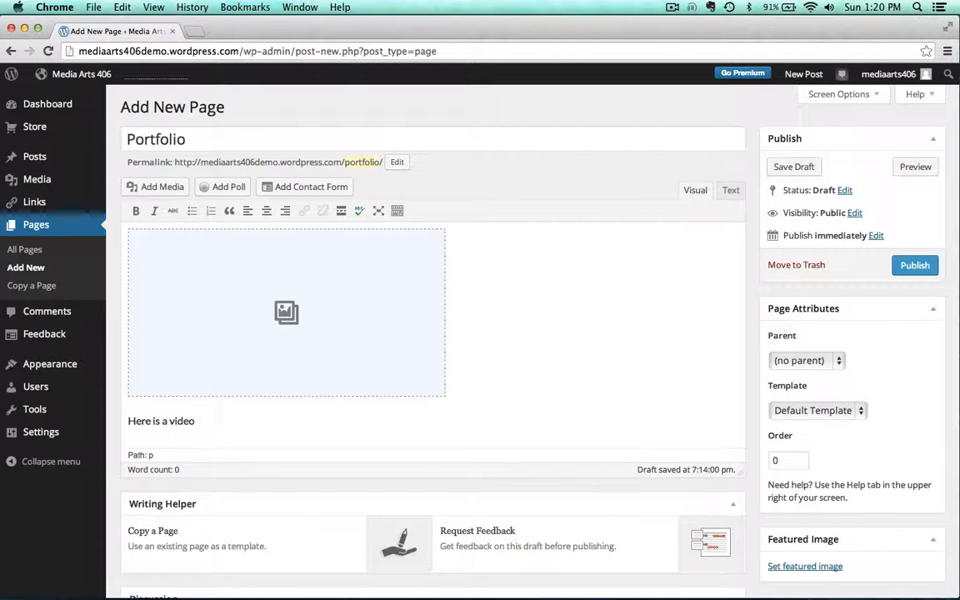
{"action": "key", "text": "Return"}
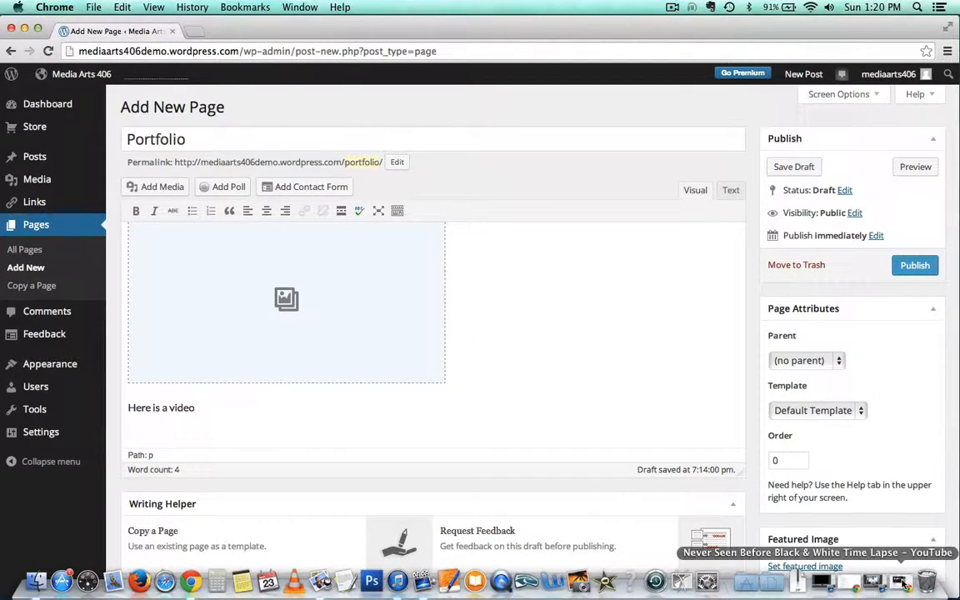
Copy the Never Seen Before Black & White Time Lapse YouTube URL below the text and publish the Portfolio page
{"action": "left_click", "coordinate": [837, 579]}
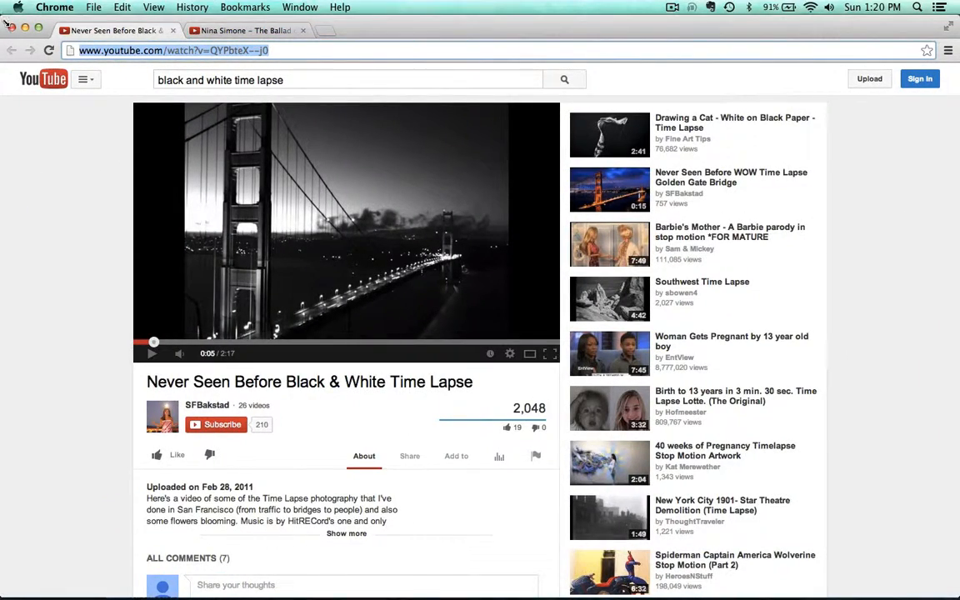
{"action": "left_click", "coordinate": [26, 29]}
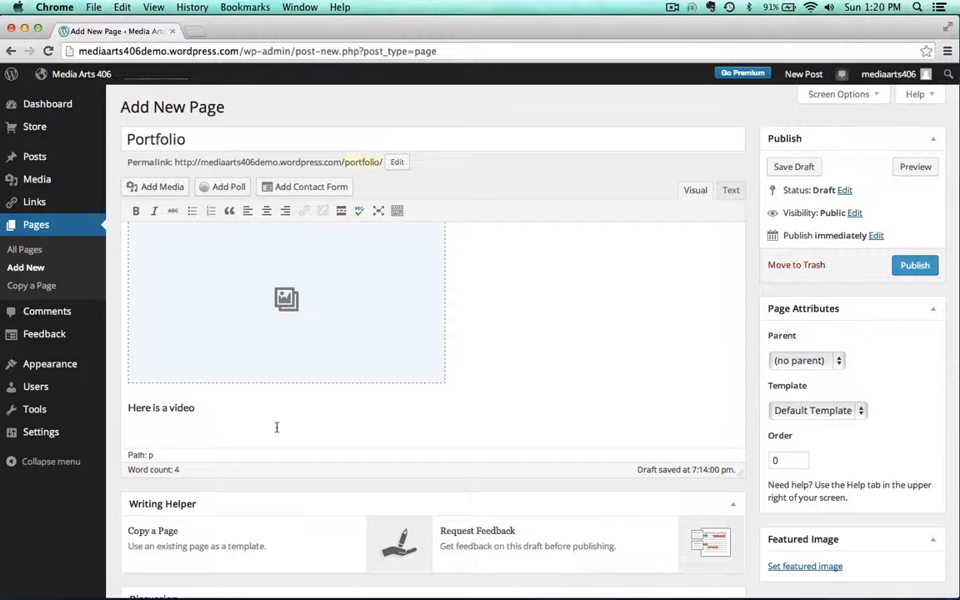
{"action": "type", "text": "http://www.youtube.com/watch?v=QYPbteX--j0"}
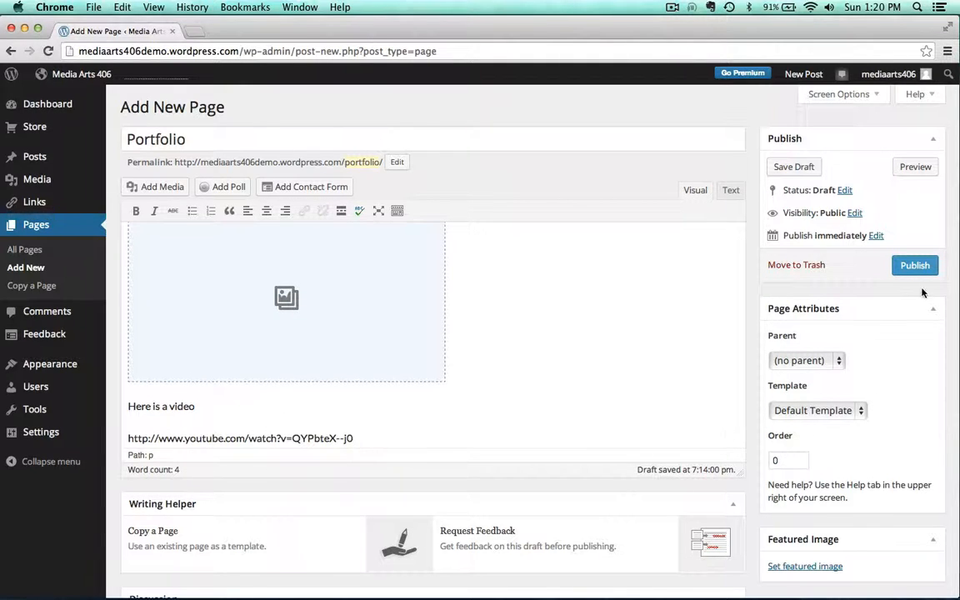
{"action": "left_click", "coordinate": [908, 264]}
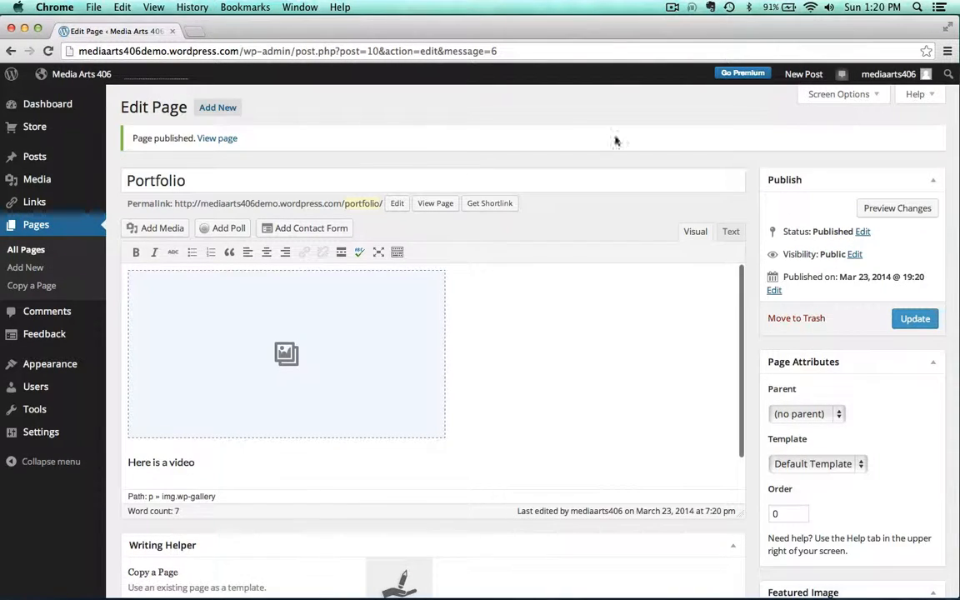
View the published Portfolio page and open the first gallery image
{"action": "left_click", "coordinate": [217, 138]}
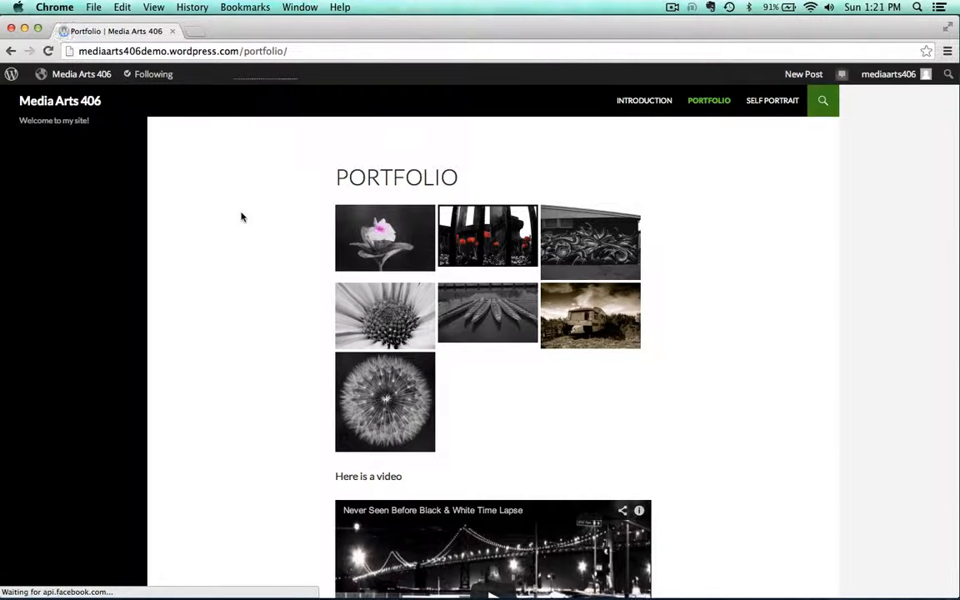
{"action": "scroll", "coordinate": [274, 251], "scroll_direction": "down", "scroll_amount": 2}
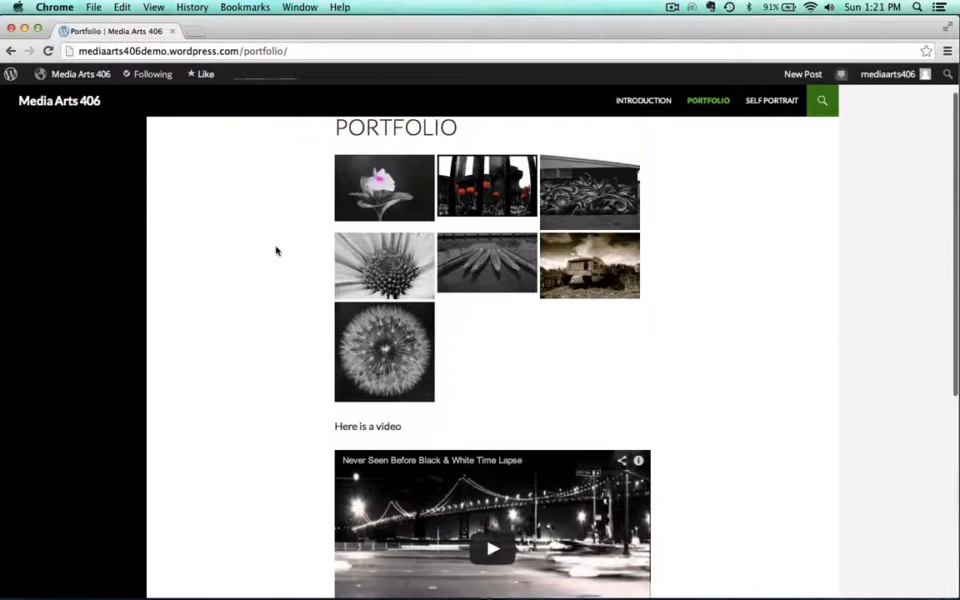
{"action": "scroll", "coordinate": [274, 251], "scroll_direction": "up", "scroll_amount": 2}
{"action": "left_click", "coordinate": [398, 241]}
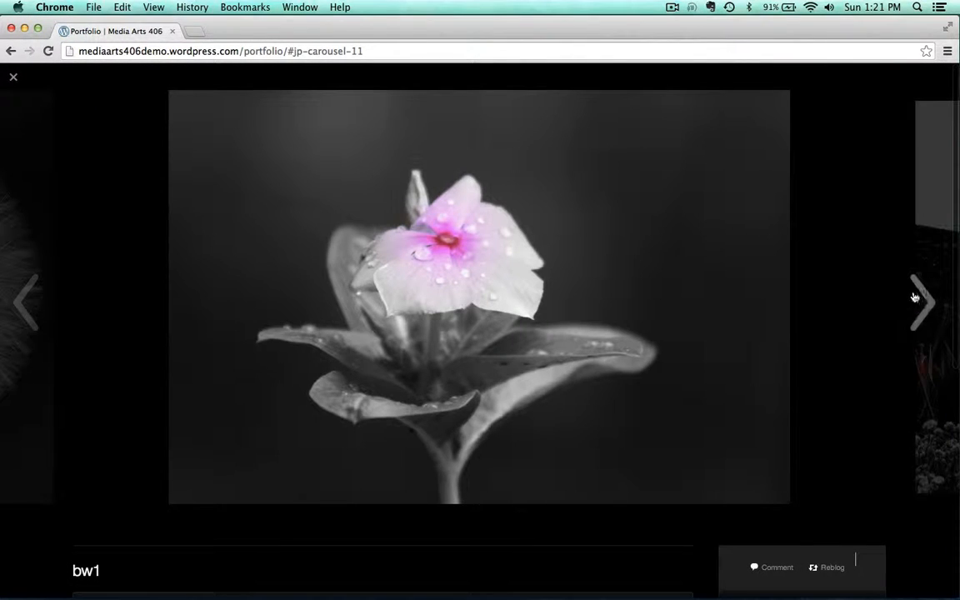
Browse through the gallery images in the carousel and scroll through the published Portfolio page
{"action": "left_click", "coordinate": [916, 298]}
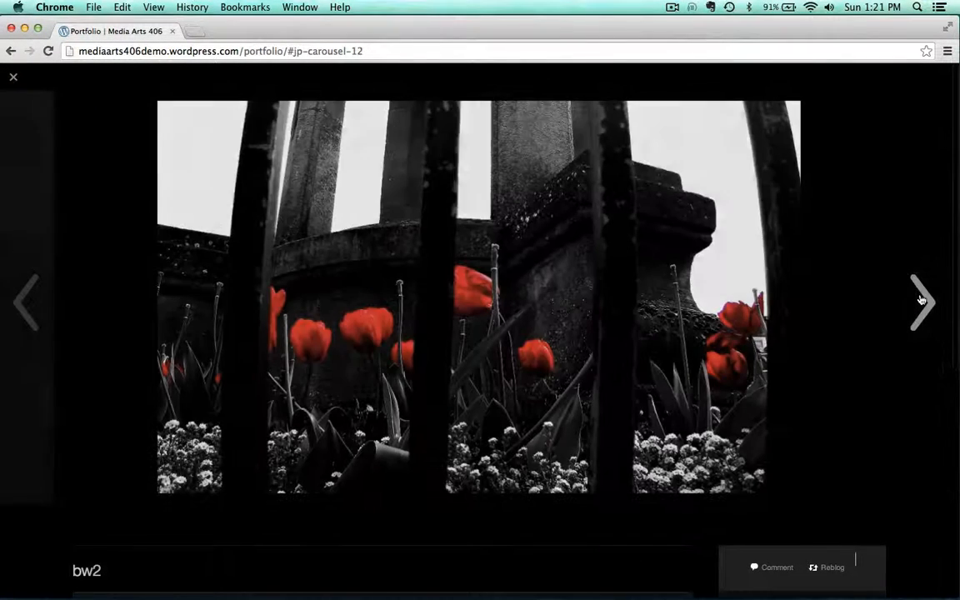
{"action": "left_click", "coordinate": [920, 300]}
{"action": "left_click", "coordinate": [922, 300]}
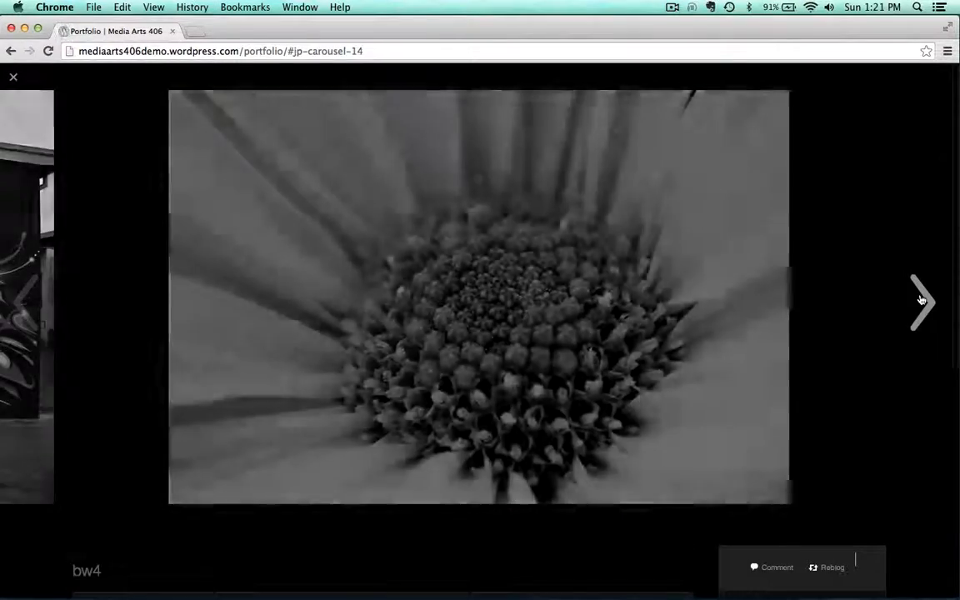
{"action": "left_click", "coordinate": [109, 195]}
{"action": "scroll", "coordinate": [238, 399], "scroll_direction": "down", "scroll_amount": 5}
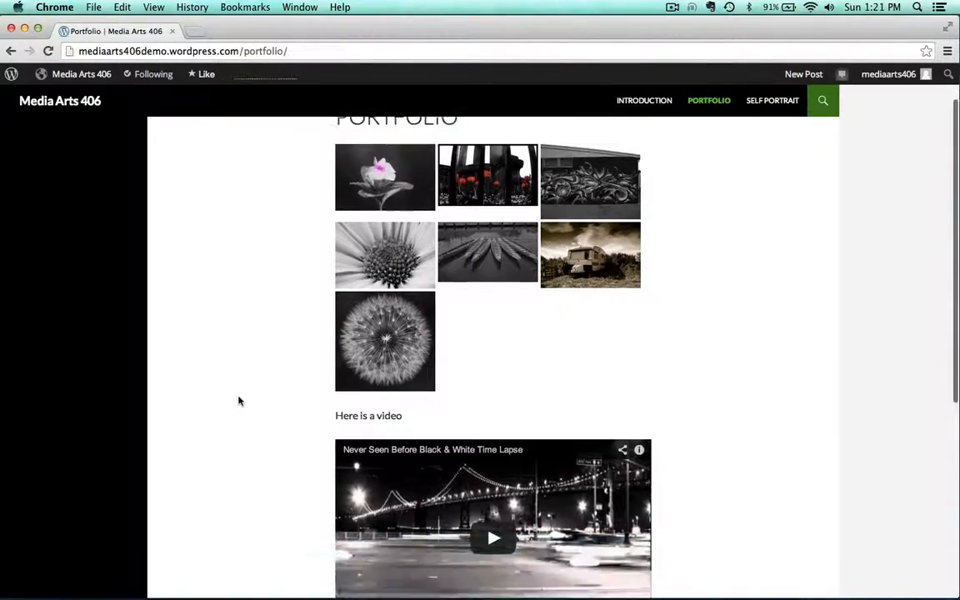
{"action": "scroll", "coordinate": [244, 483], "scroll_direction": "down", "scroll_amount": 3}
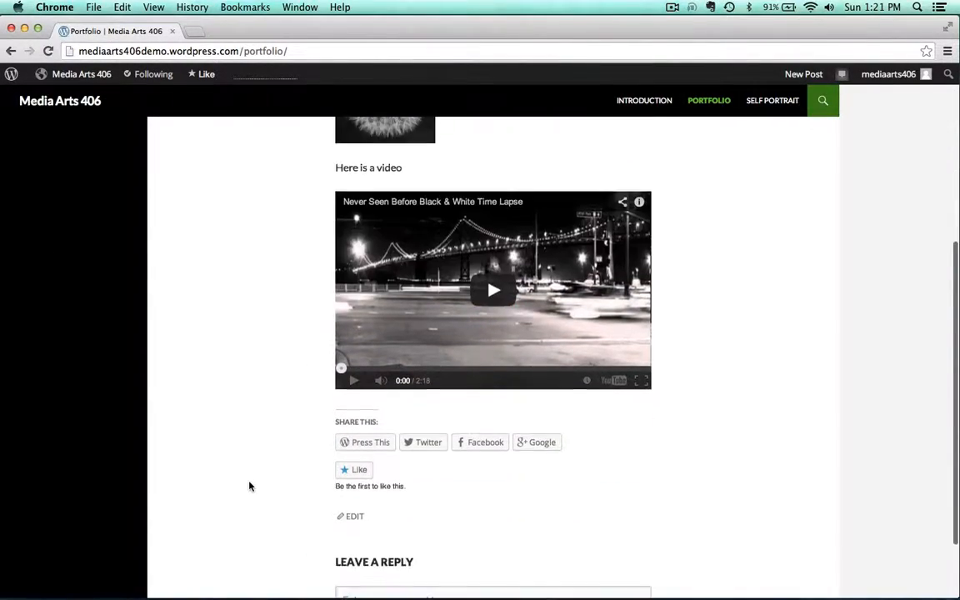
{"action": "scroll", "coordinate": [249, 486], "scroll_direction": "up", "scroll_amount": 2}
{"action": "scroll", "coordinate": [249, 486], "scroll_direction": "down", "scroll_amount": 3}
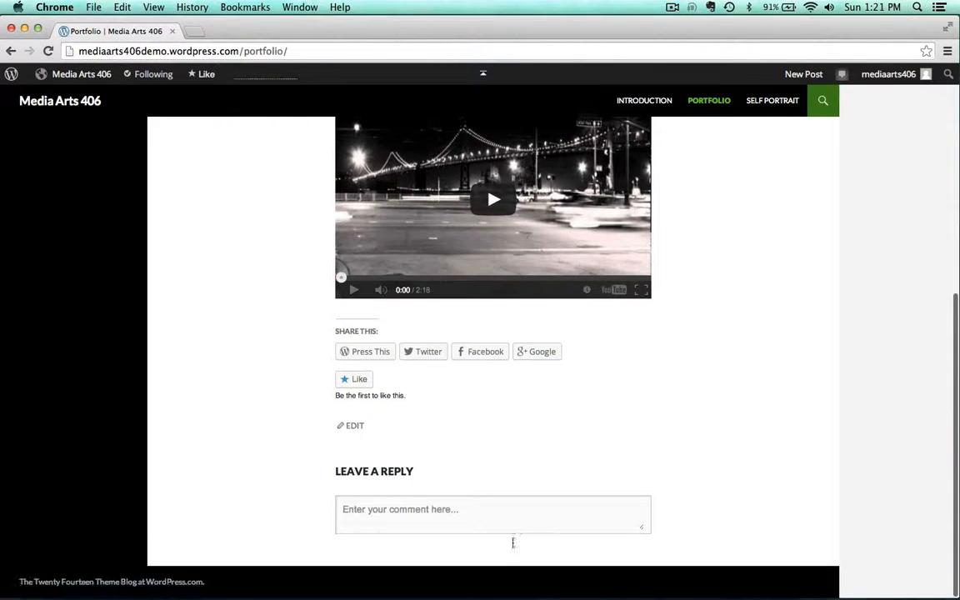
{"action": "scroll", "coordinate": [242, 291], "scroll_direction": "up", "scroll_amount": 6}
{"action": "scroll", "coordinate": [242, 290], "scroll_direction": "up", "scroll_amount": 3}
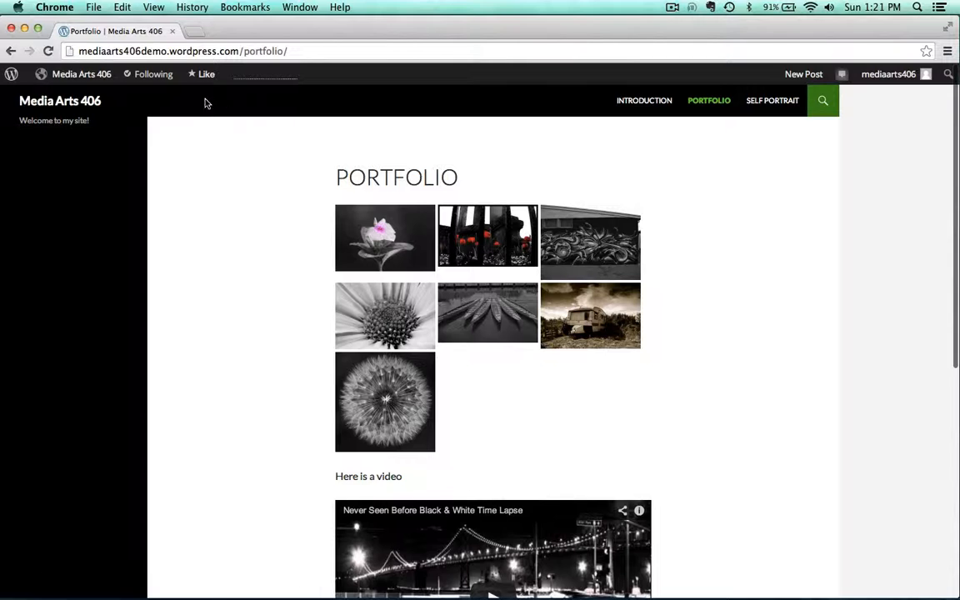
Open the Portfolio page for editing, move the gallery below the YouTube video link, and update the page
{"action": "mouse_move", "coordinate": [106, 74]}
{"action": "left_click", "coordinate": [48, 114]}
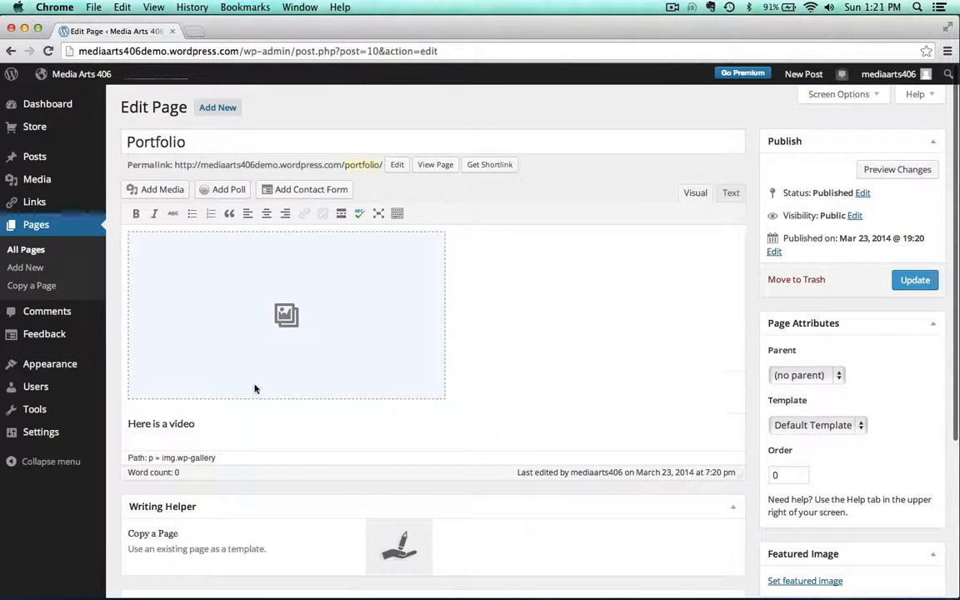
{"action": "left_click", "coordinate": [171, 309]}
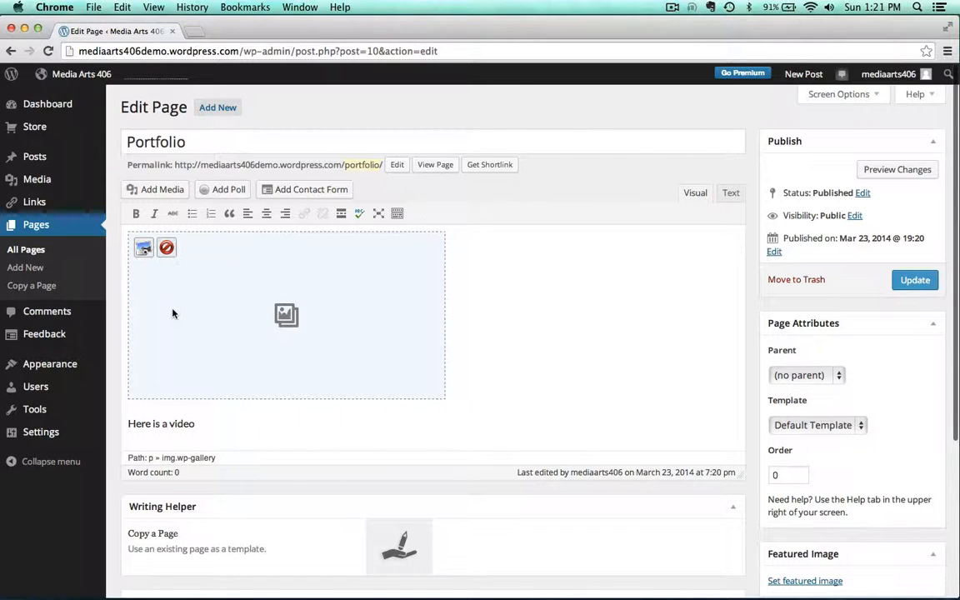
{"action": "left_click_drag", "start_coordinate": [172, 309], "coordinate": [162, 443]}
{"action": "left_click", "coordinate": [361, 269]}
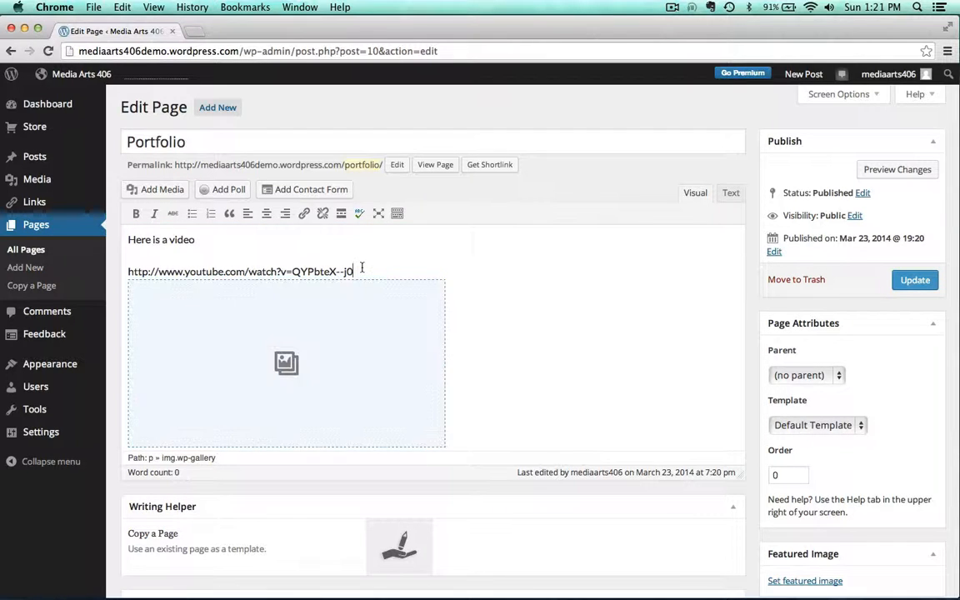
{"action": "scroll", "coordinate": [502, 288], "scroll_direction": "down", "scroll_amount": 3}
{"action": "scroll", "coordinate": [720, 229], "scroll_direction": "up", "scroll_amount": 3}
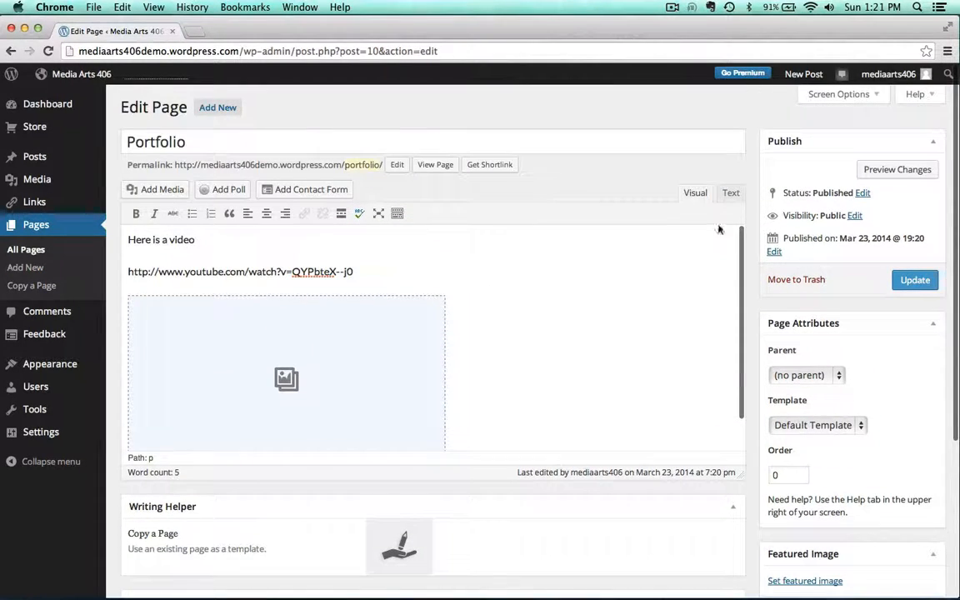
{"action": "left_click", "coordinate": [912, 280]}
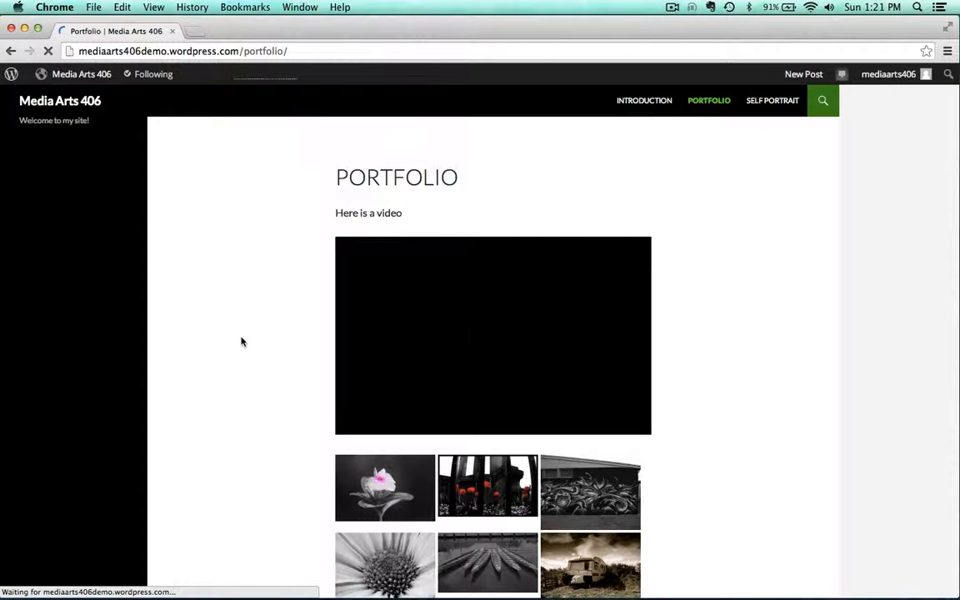
Reorder the Portfolio gallery so the dandelion, graffiti wall and trailer photos come first, and update the gallery
{"action": "scroll", "coordinate": [241, 340], "scroll_direction": "down", "scroll_amount": 3}
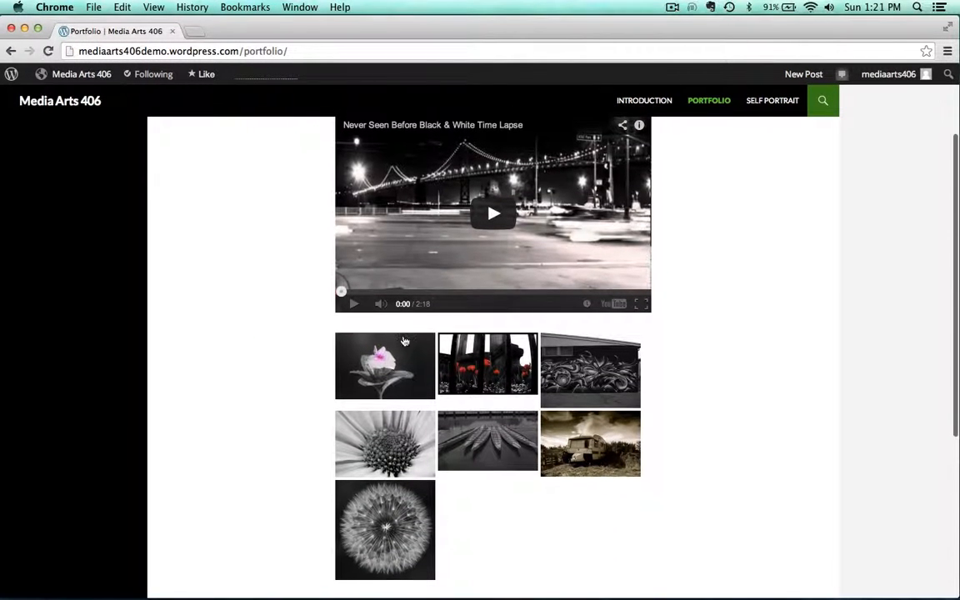
{"action": "mouse_move", "coordinate": [80, 75]}
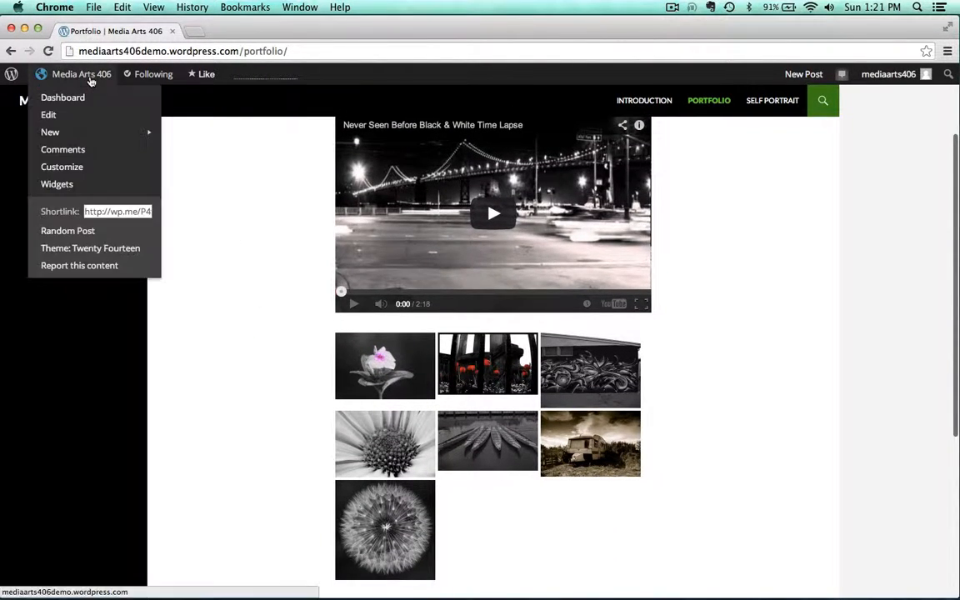
{"action": "left_click", "coordinate": [80, 114]}
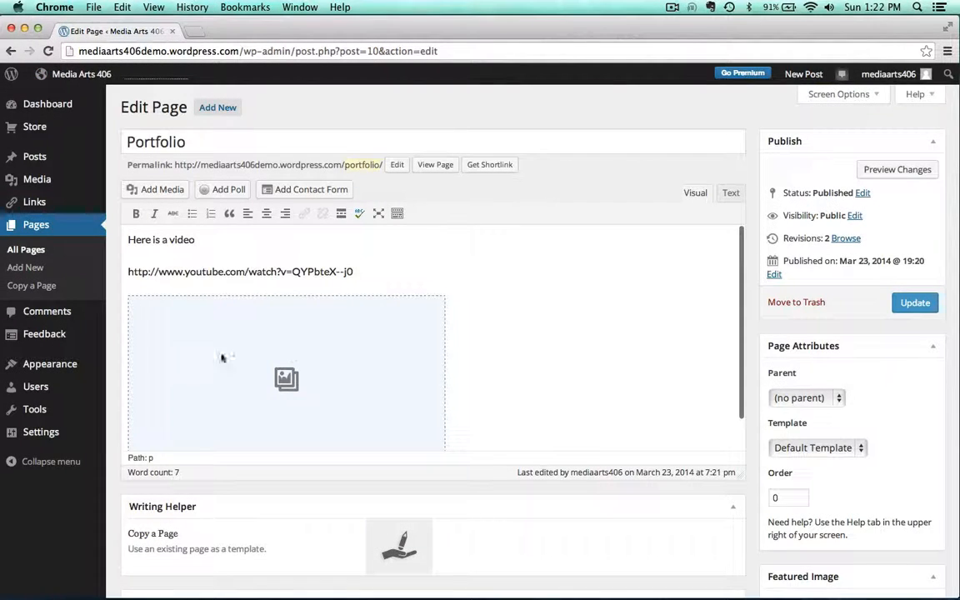
{"action": "left_click", "coordinate": [197, 362]}
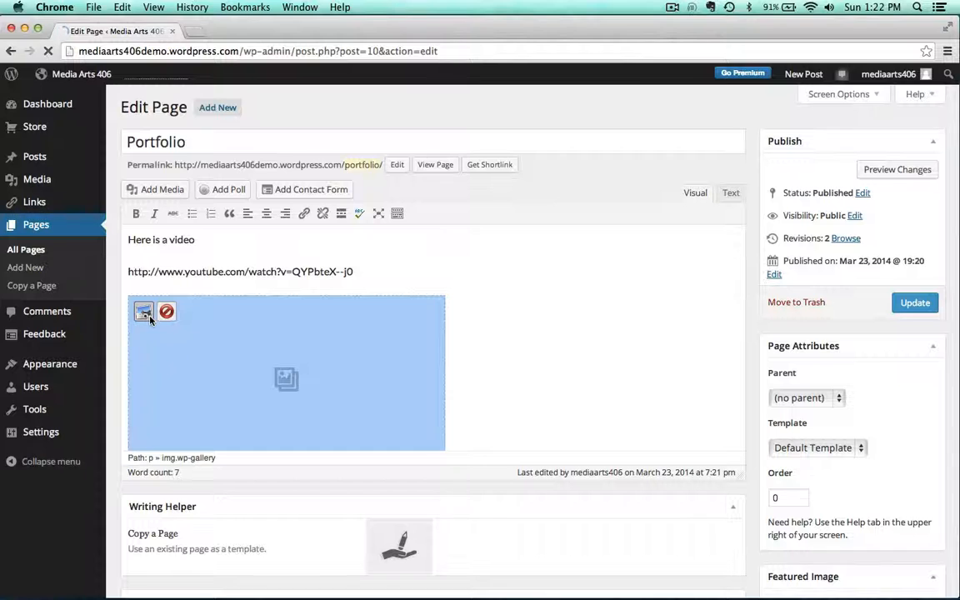
{"action": "left_click", "coordinate": [144, 312]}
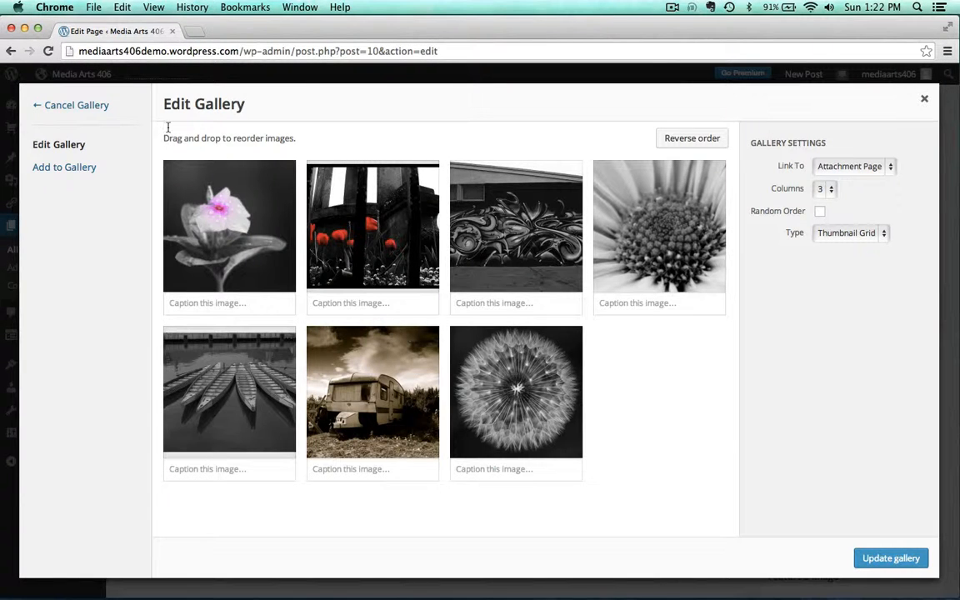
{"action": "left_click_drag", "start_coordinate": [517, 384], "coordinate": [241, 242]}
{"action": "left_click_drag", "start_coordinate": [612, 215], "coordinate": [373, 236]}
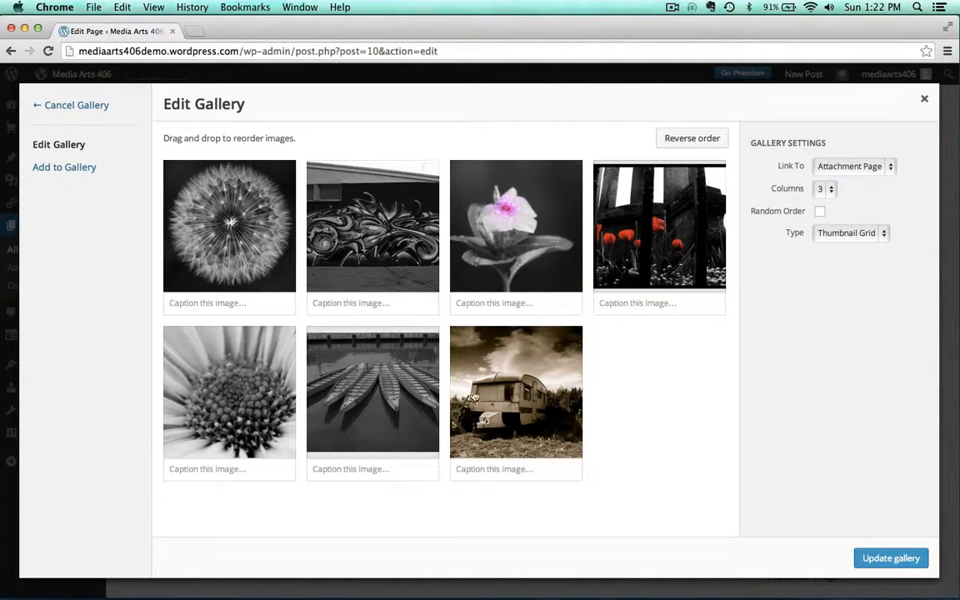
{"action": "left_click_drag", "start_coordinate": [473, 398], "coordinate": [471, 237]}
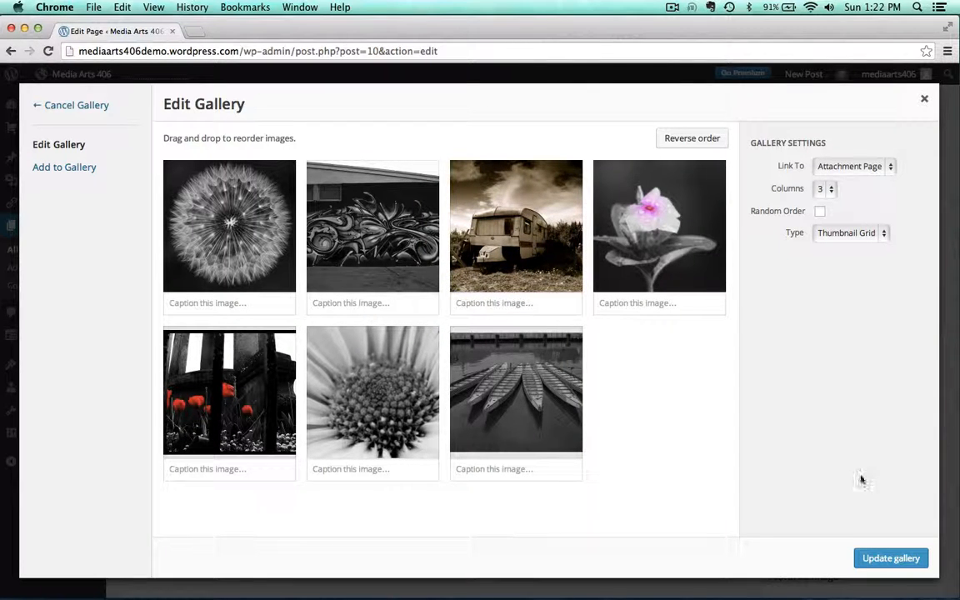
{"action": "left_click", "coordinate": [888, 564]}
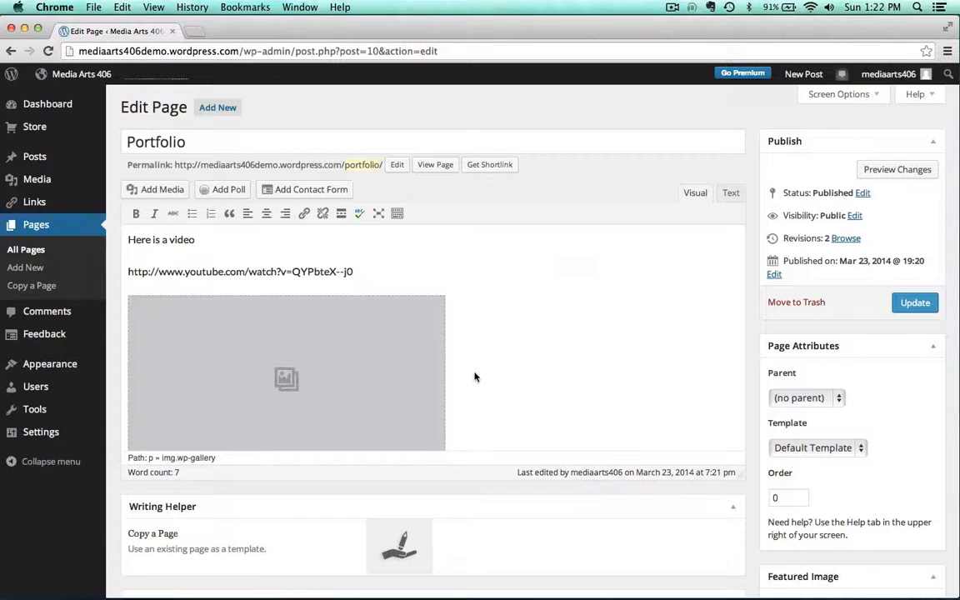
Update the Portfolio page and view the published result
{"action": "left_click", "coordinate": [915, 303]}
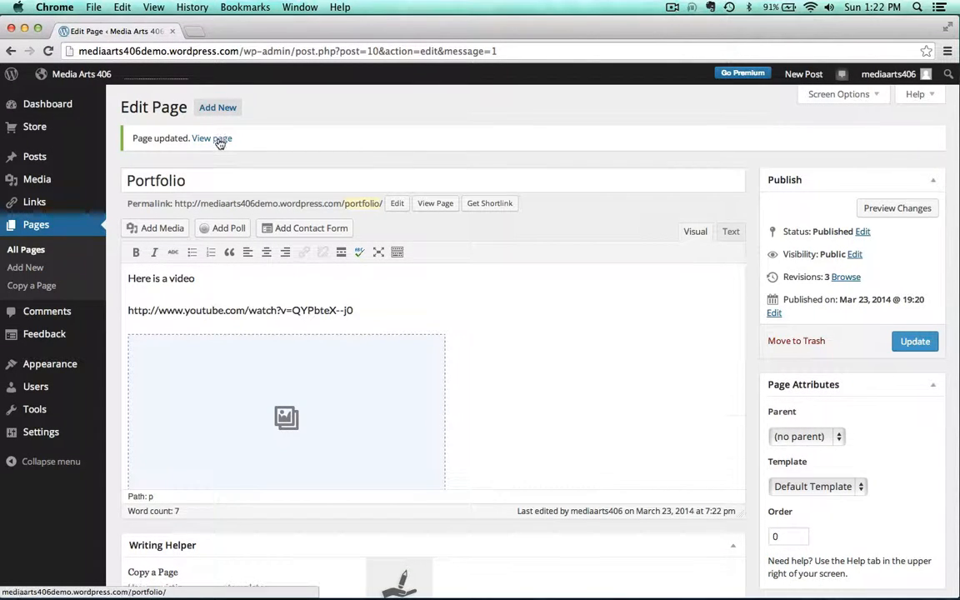
{"action": "left_click", "coordinate": [221, 140]}
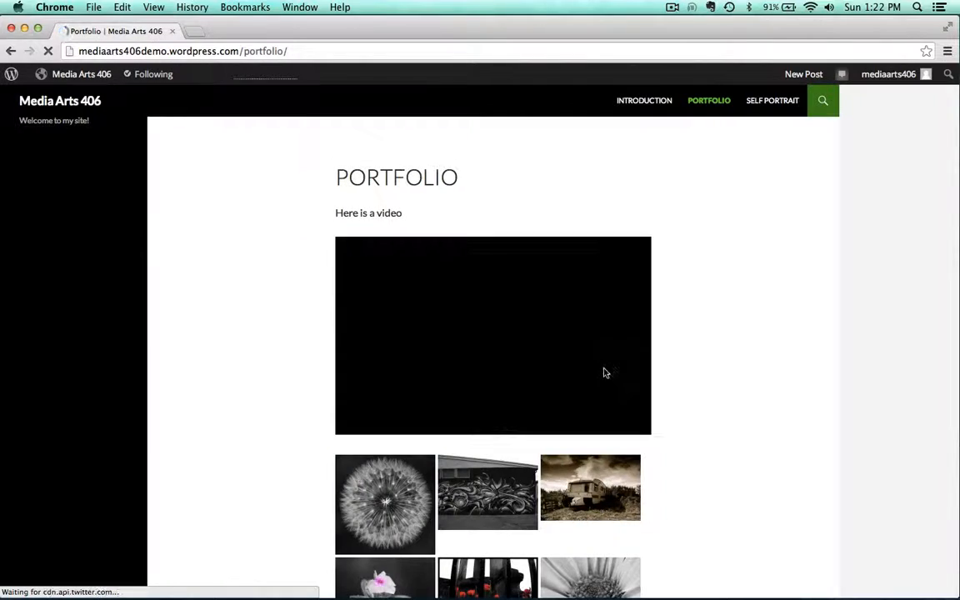
{"action": "scroll", "coordinate": [411, 457], "scroll_direction": "down", "scroll_amount": 3}
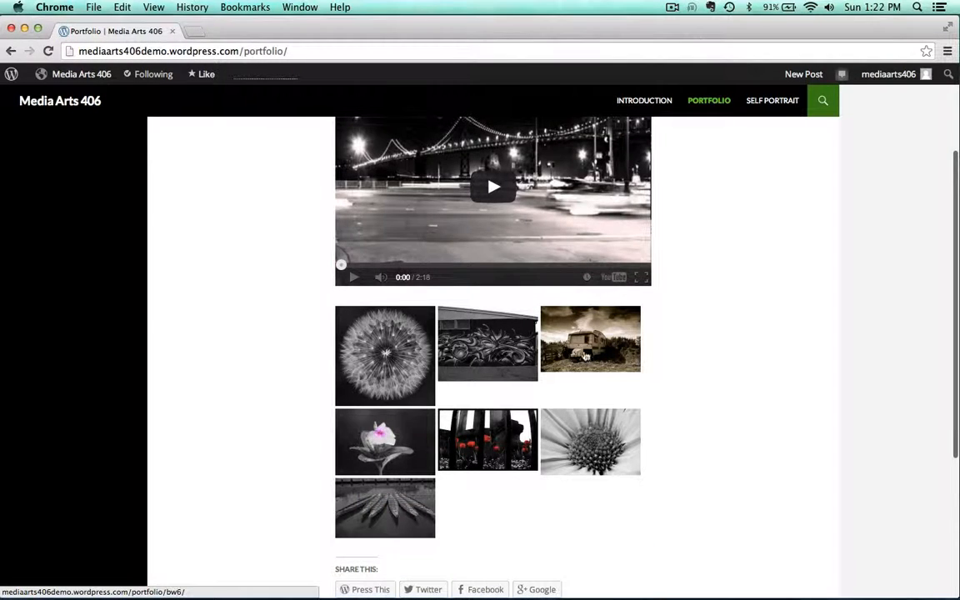
{"action": "scroll", "coordinate": [281, 280], "scroll_direction": "up", "scroll_amount": 3}
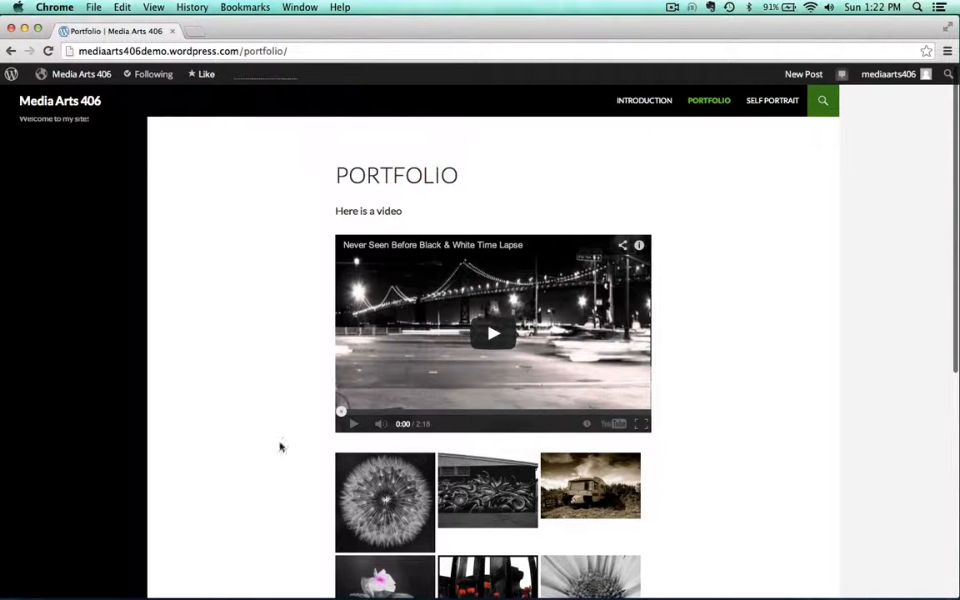
{"action": "scroll", "coordinate": [258, 398], "scroll_direction": "down", "scroll_amount": 3}
{"action": "scroll", "coordinate": [258, 399], "scroll_direction": "up", "scroll_amount": 3}
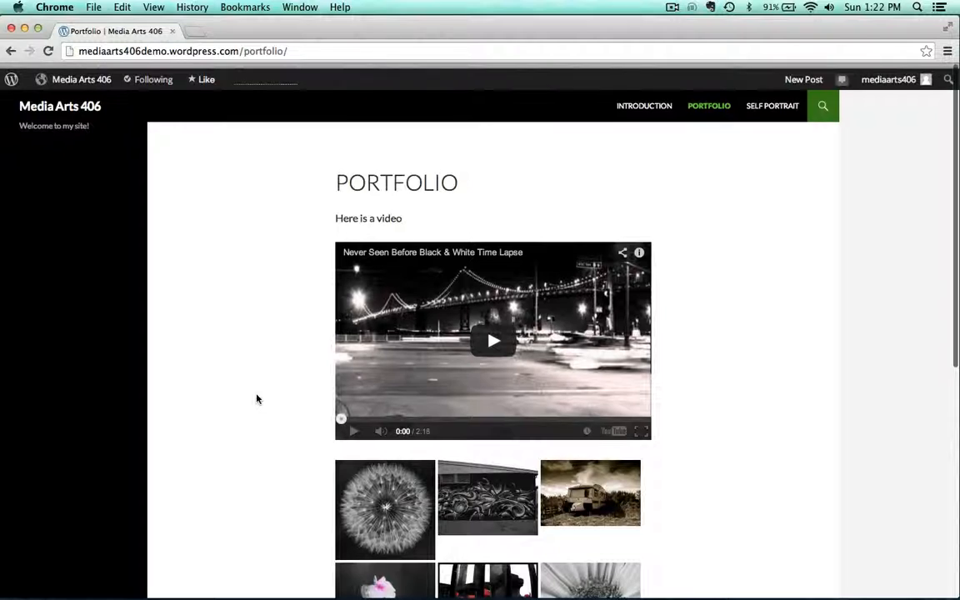
Turn off comments, likes and sharing buttons for the Portfolio page and update it
{"action": "mouse_move", "coordinate": [80, 77]}
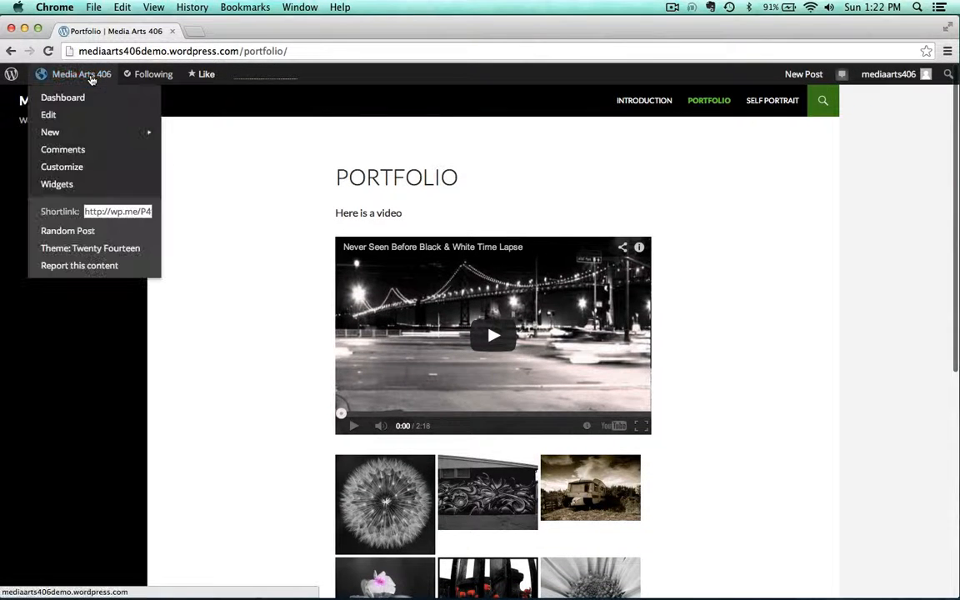
{"action": "left_click", "coordinate": [61, 115]}
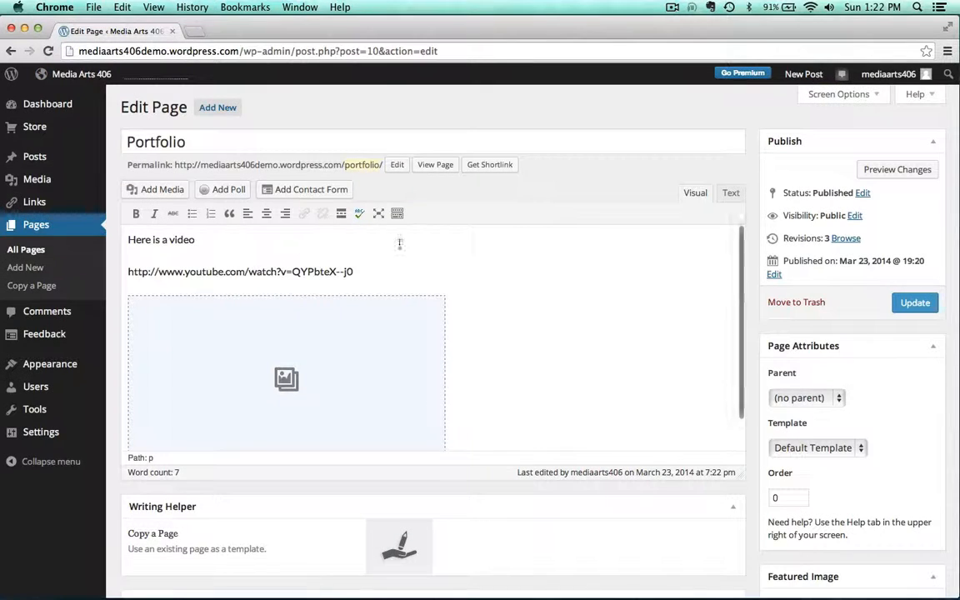
{"action": "scroll", "coordinate": [552, 422], "scroll_direction": "down", "scroll_amount": 5}
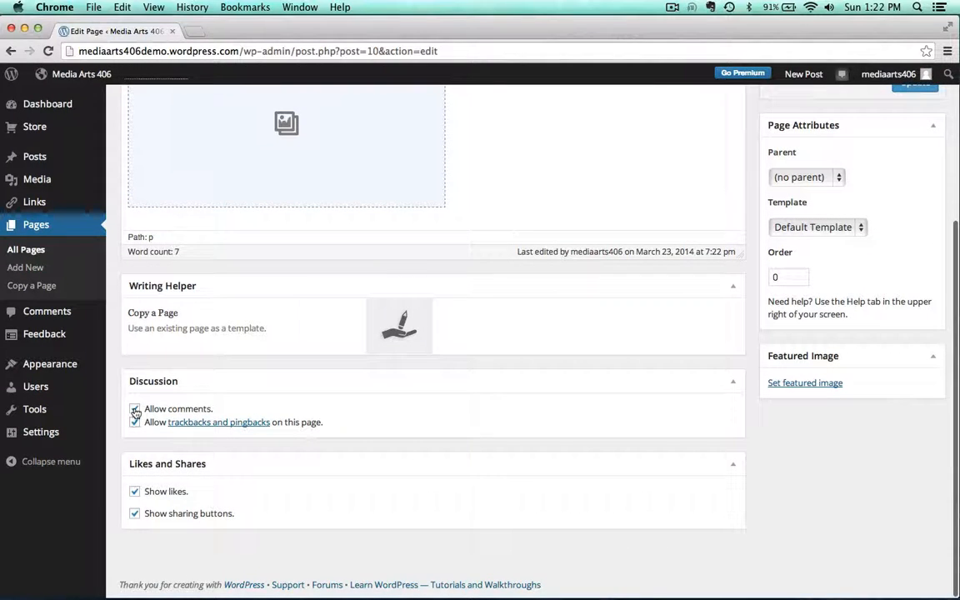
{"action": "left_click", "coordinate": [135, 409]}
{"action": "left_click", "coordinate": [135, 491]}
{"action": "left_click", "coordinate": [135, 515]}
{"action": "scroll", "coordinate": [559, 504], "scroll_direction": "up", "scroll_amount": 4}
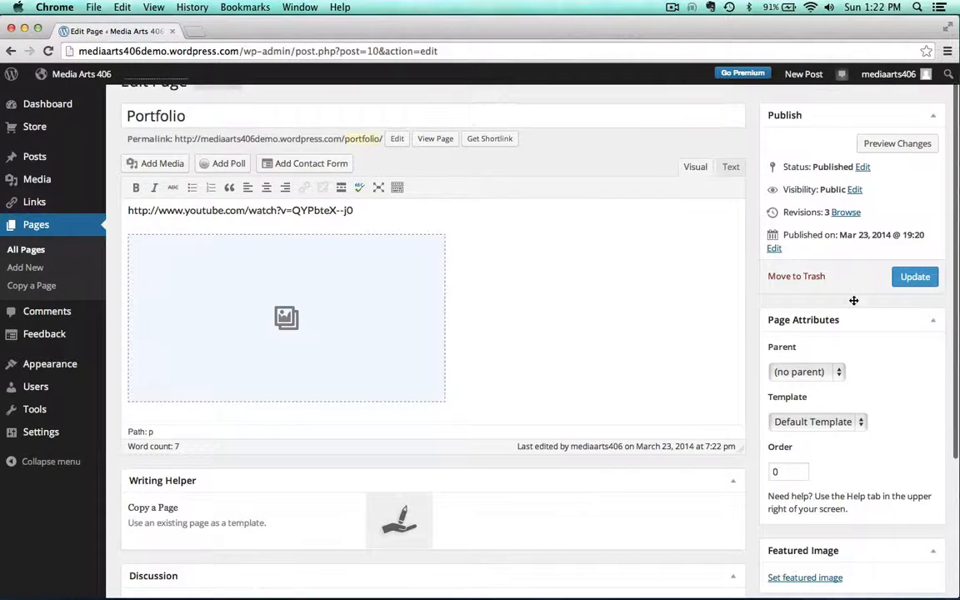
{"action": "left_click", "coordinate": [915, 277]}
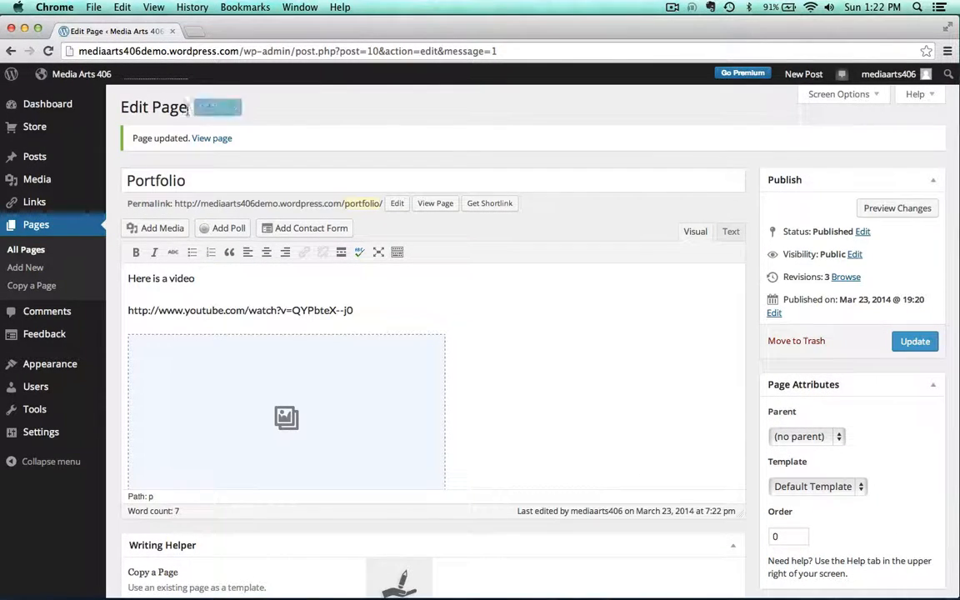
Add a new page titled PDF Demo
{"action": "left_click", "coordinate": [216, 108]}
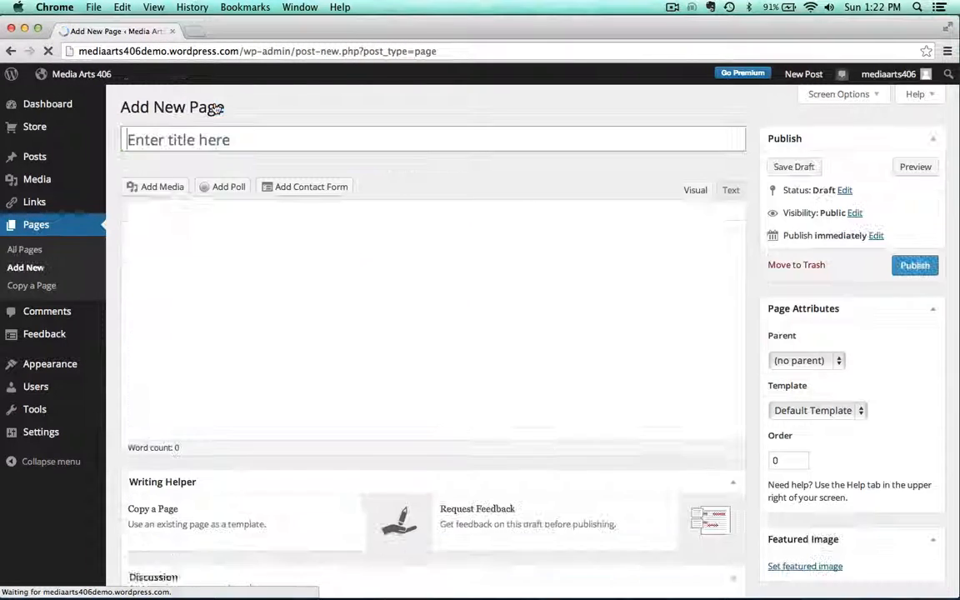
{"action": "left_click", "coordinate": [186, 132]}
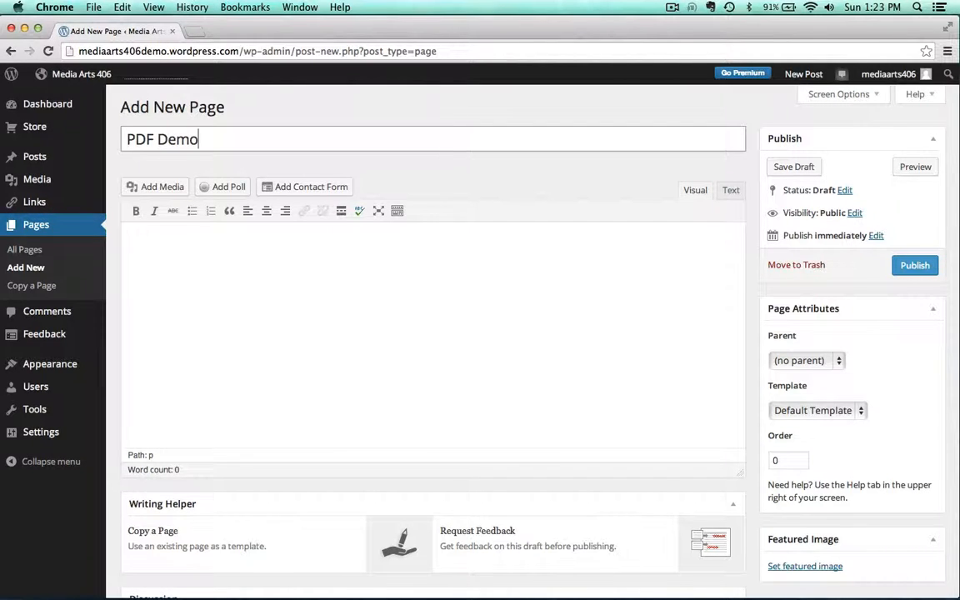
{"action": "left_click", "coordinate": [206, 305]}
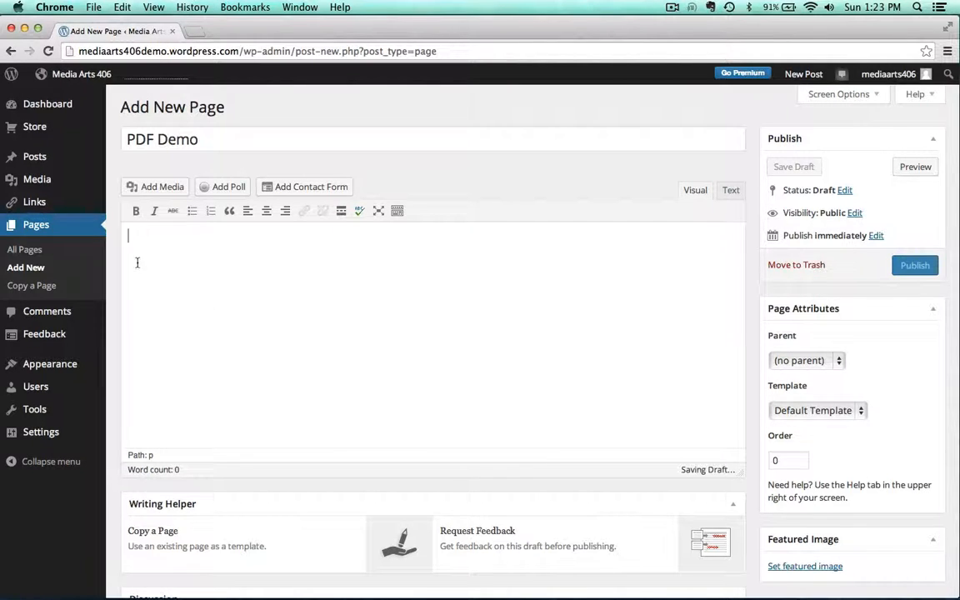
Upload demo.pdf from the demo assets folder into the PDF Demo page's media library
{"action": "left_click", "coordinate": [153, 187]}
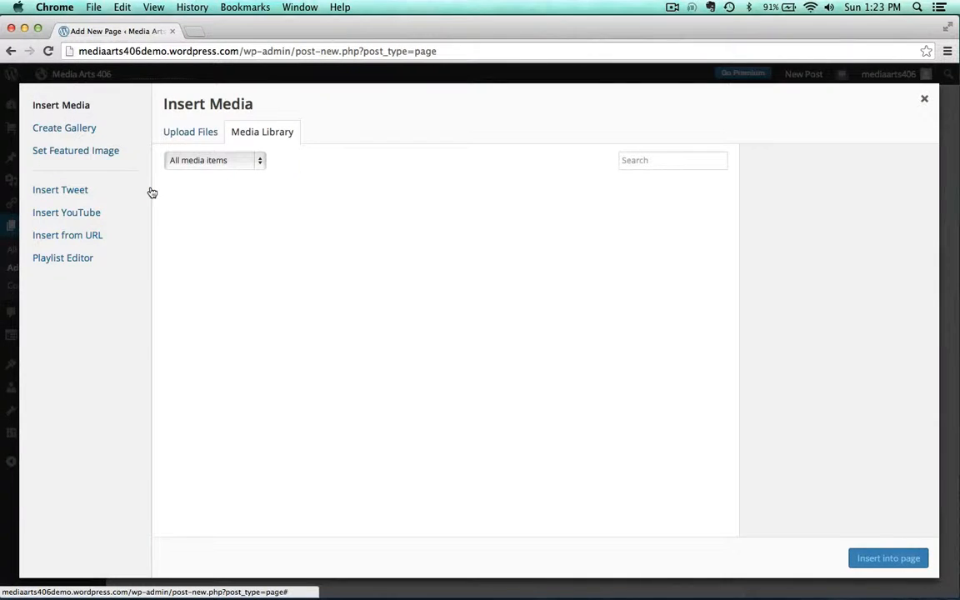
{"action": "left_click", "coordinate": [180, 134]}
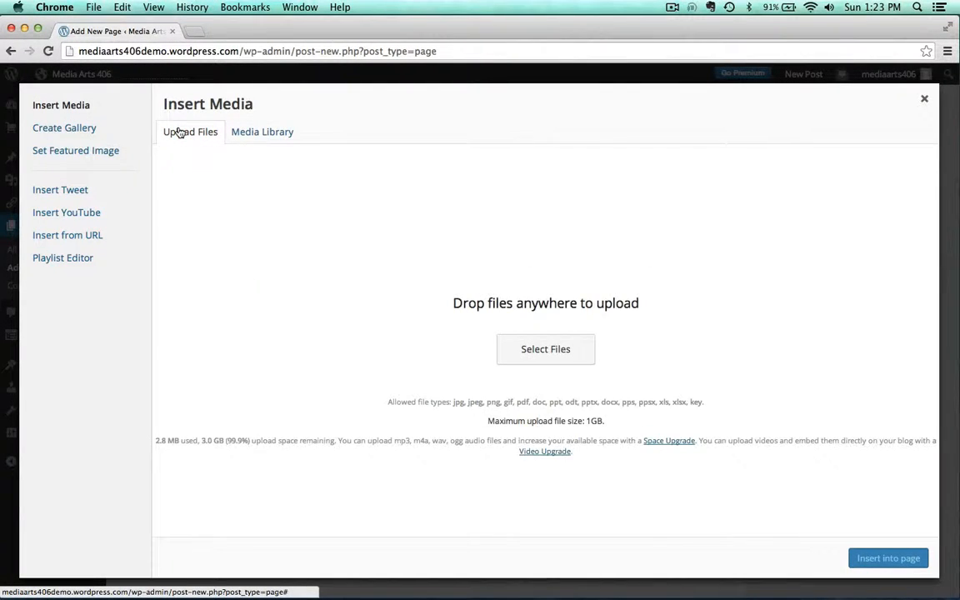
{"action": "left_click", "coordinate": [442, 30]}
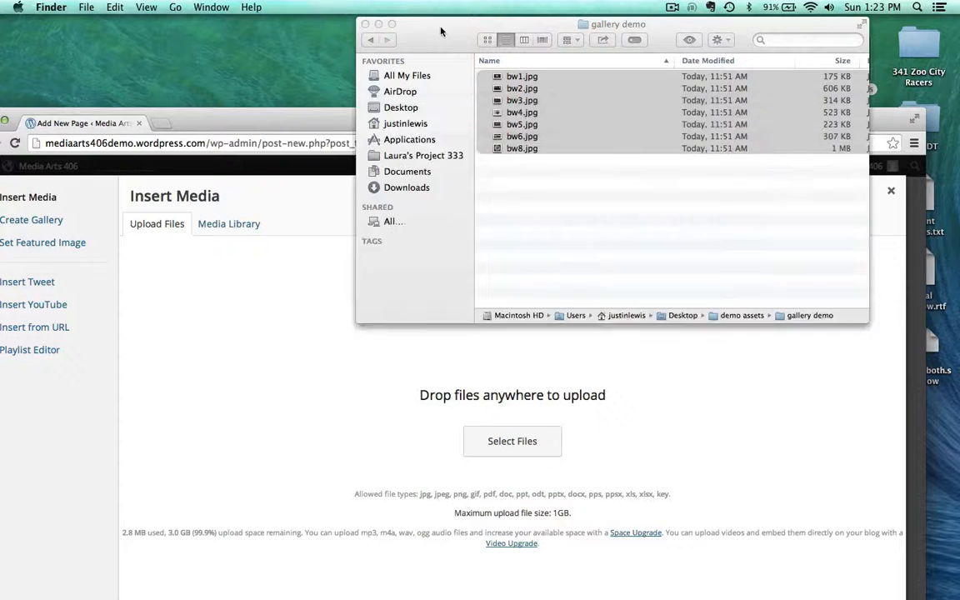
{"action": "key", "text": "super+a"}
{"action": "left_click", "coordinate": [372, 40]}
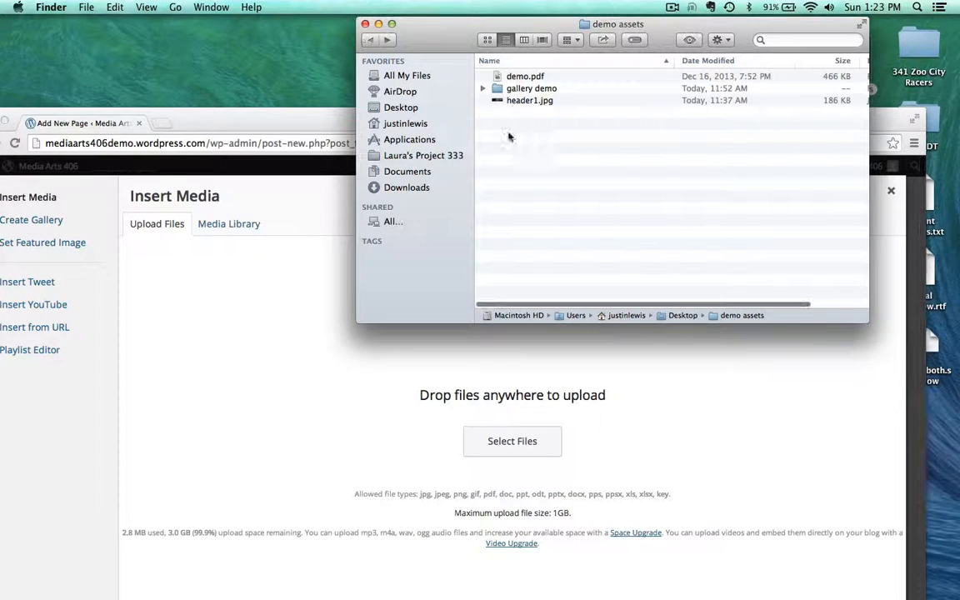
{"action": "left_click", "coordinate": [497, 76]}
{"action": "left_click_drag", "start_coordinate": [497, 76], "coordinate": [373, 296]}
Set the PDF attachment's title and description to My demo pdf file
{"action": "double_click", "coordinate": [812, 254]}
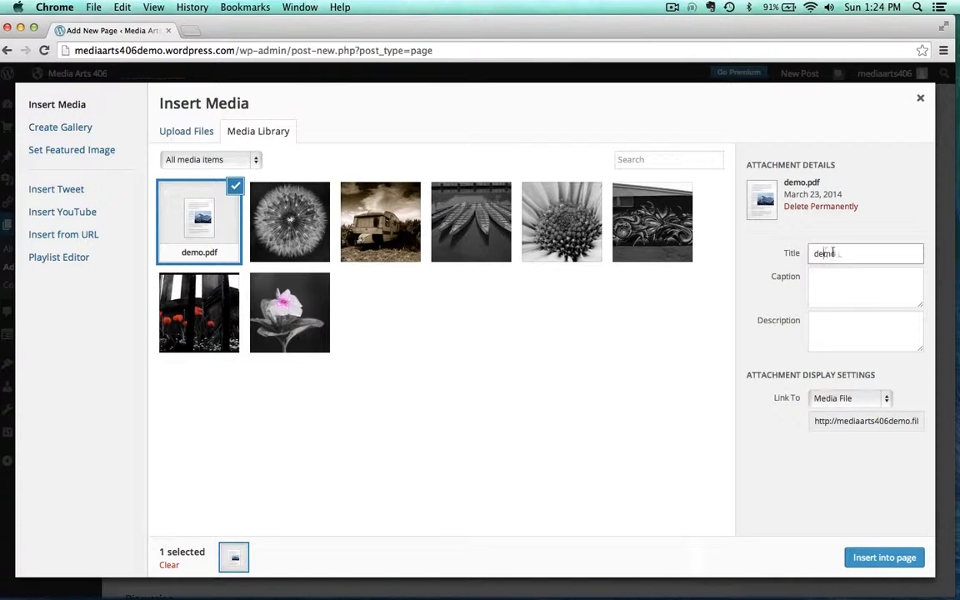
{"action": "type", "text": "My demo pdf file"}
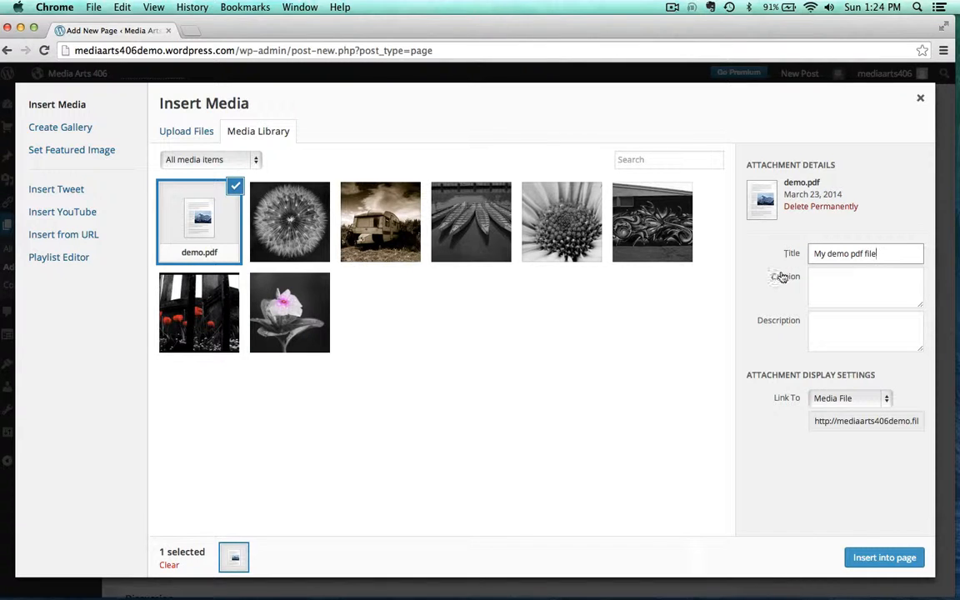
{"action": "left_click", "coordinate": [825, 334]}
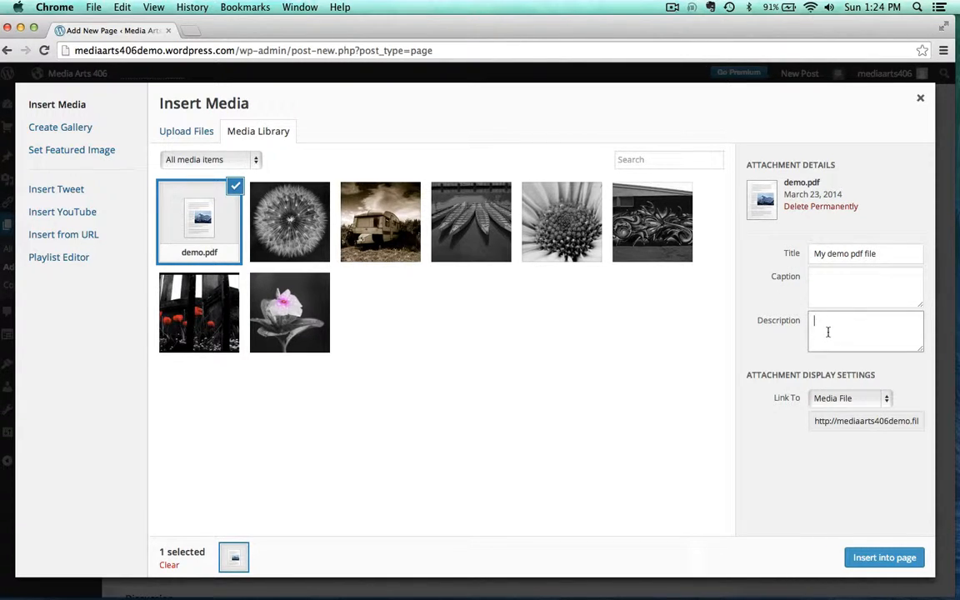
{"action": "left_click_drag", "start_coordinate": [893, 258], "coordinate": [803, 182]}
{"action": "key", "text": "ctrl+c"}
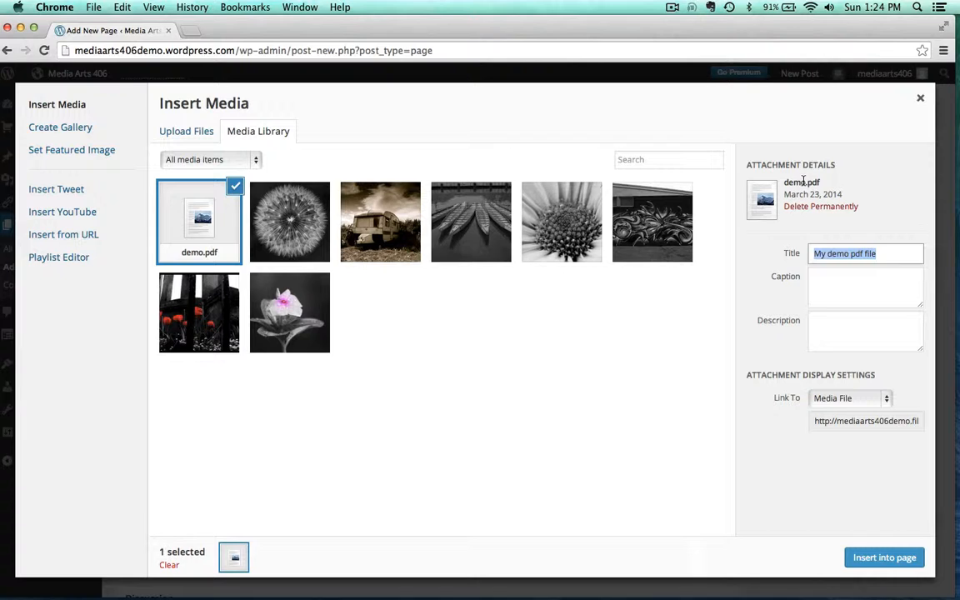
{"action": "left_click", "coordinate": [828, 331]}
{"action": "key", "text": "ctrl+v"}
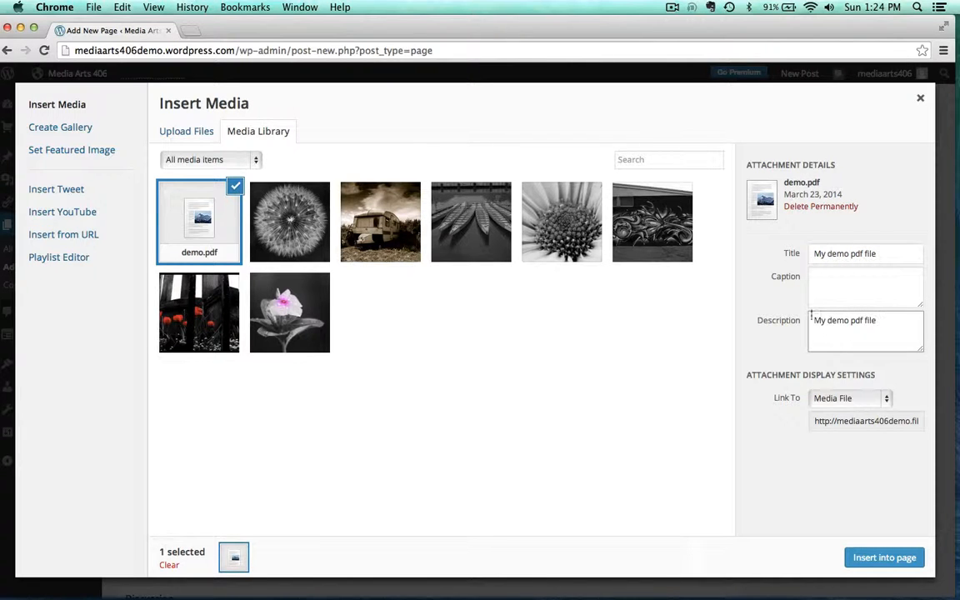
{"action": "left_click", "coordinate": [814, 499]}
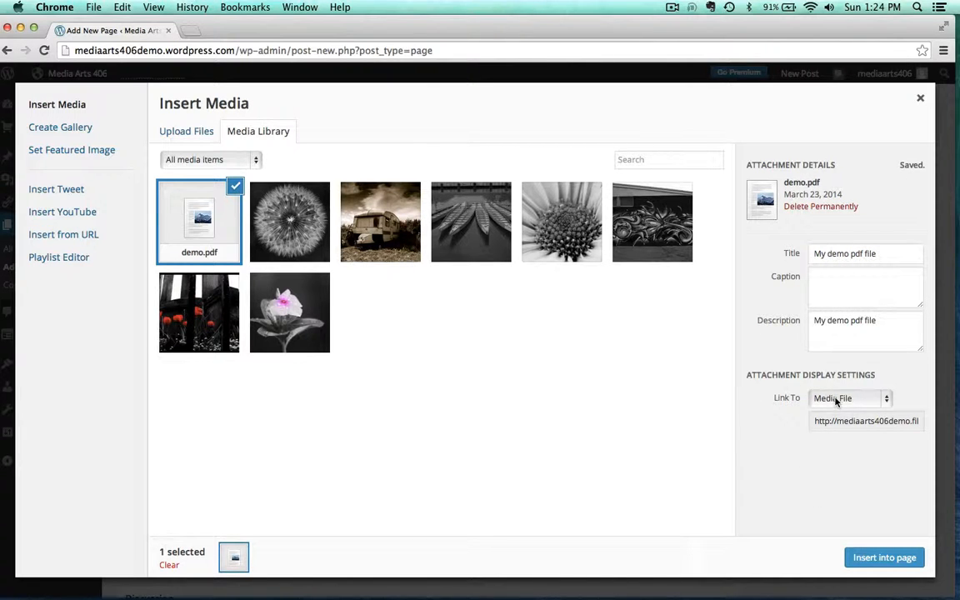
Insert the PDF into the page as a link to its media file
{"action": "left_click", "coordinate": [867, 400]}
{"action": "left_click", "coordinate": [781, 491]}
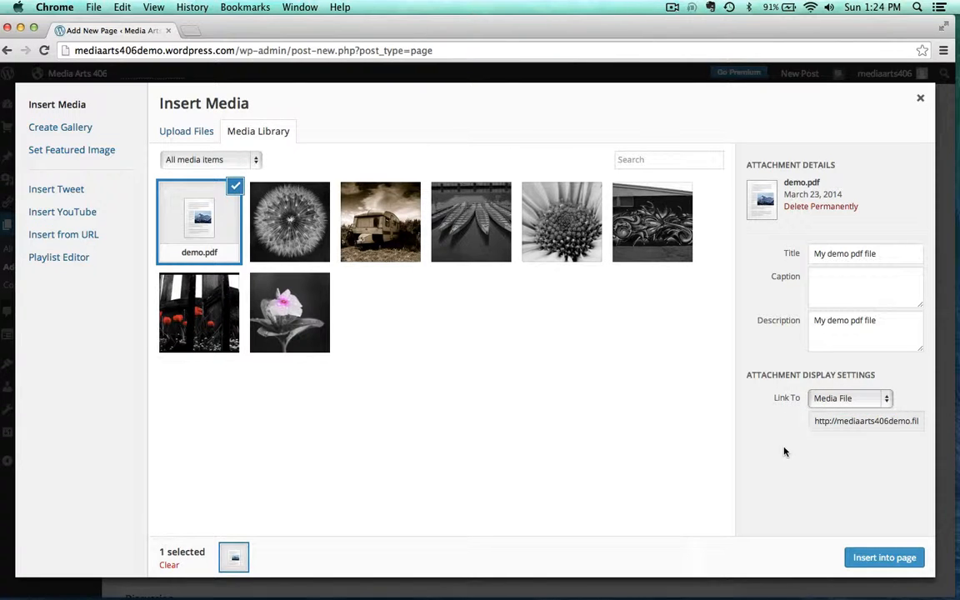
{"action": "left_click", "coordinate": [867, 554]}
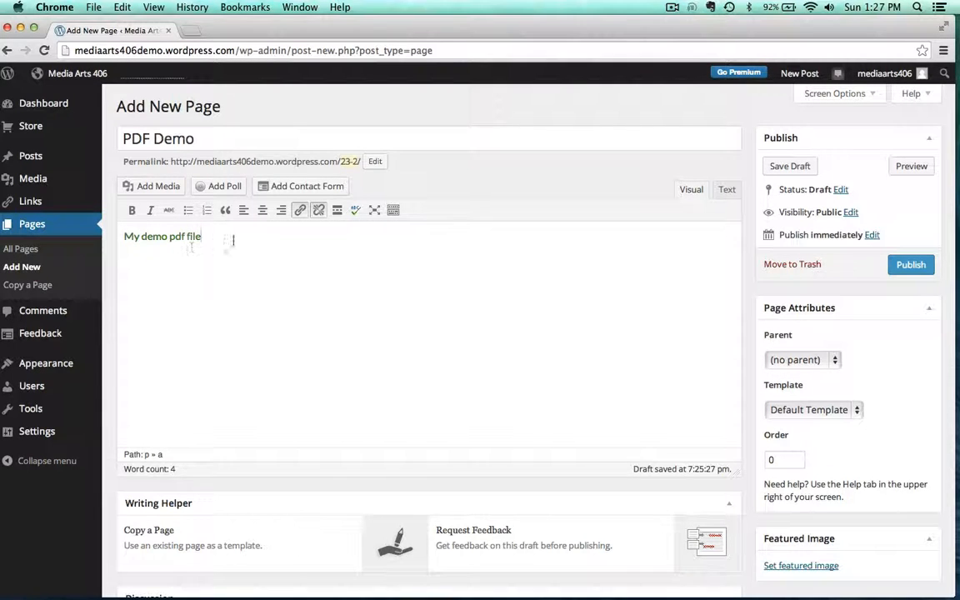
Publish the PDF Demo page, view it and open the linked PDF to check it
{"action": "left_click", "coordinate": [903, 265]}
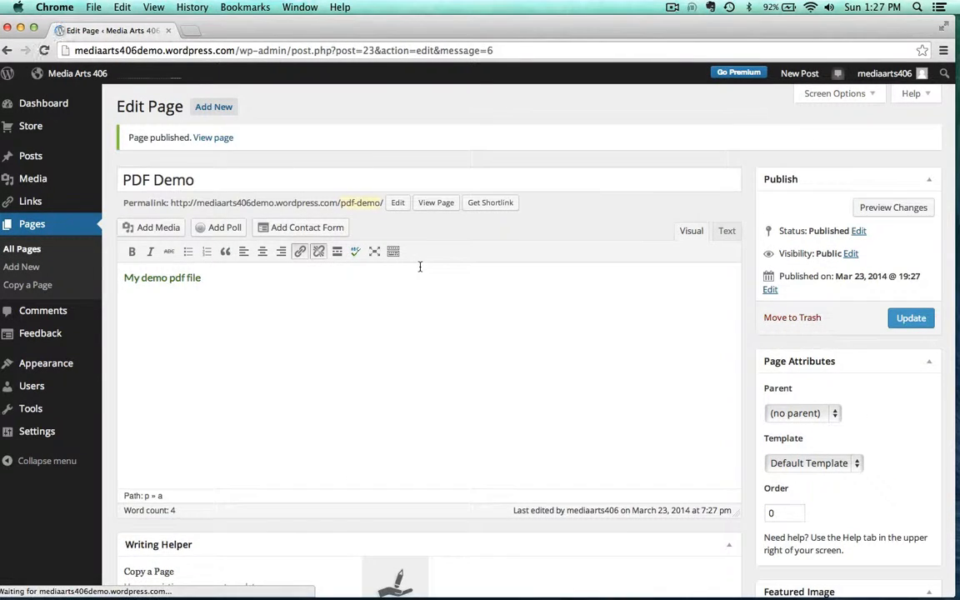
{"action": "left_click", "coordinate": [213, 138]}
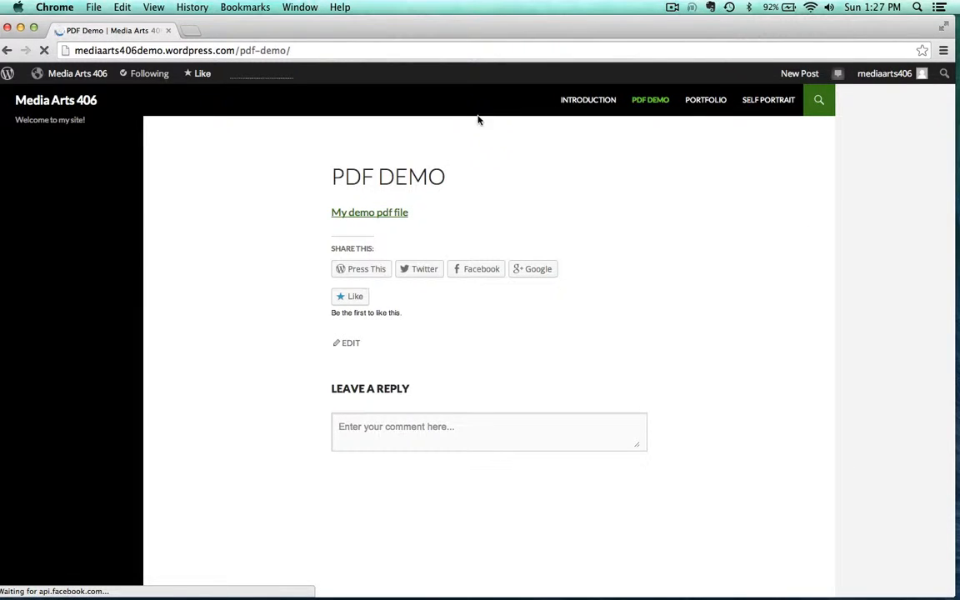
{"action": "left_click", "coordinate": [341, 212]}
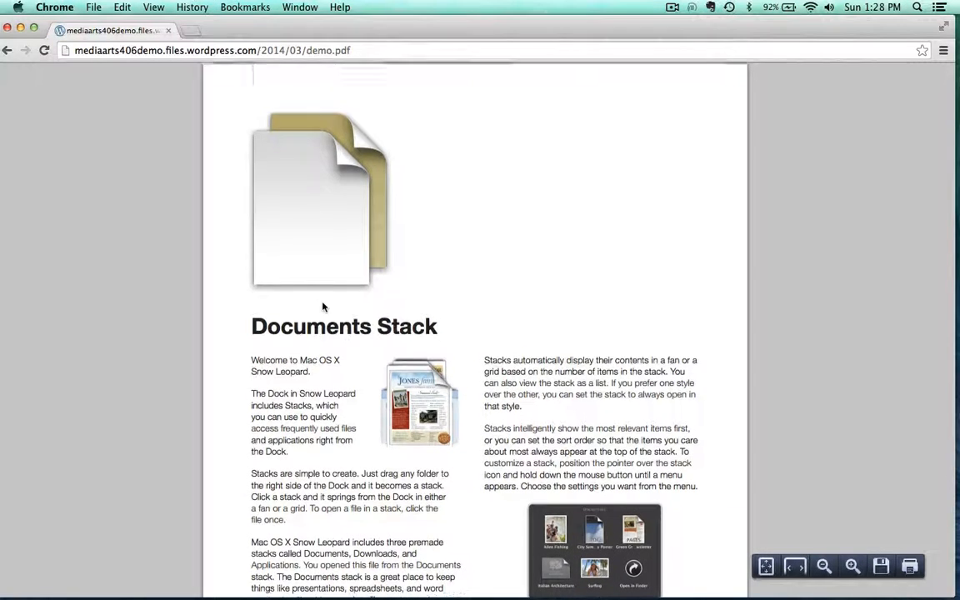
{"action": "scroll", "coordinate": [323, 307], "scroll_direction": "down", "scroll_amount": 5}
{"action": "scroll", "coordinate": [323, 308], "scroll_direction": "up", "scroll_amount": 5}
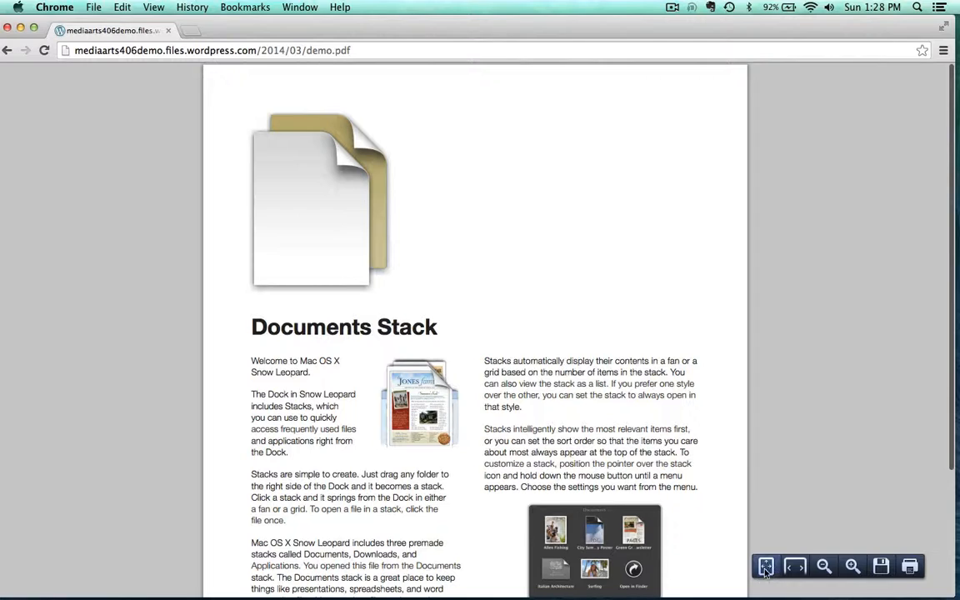
{"action": "left_click", "coordinate": [7, 51]}
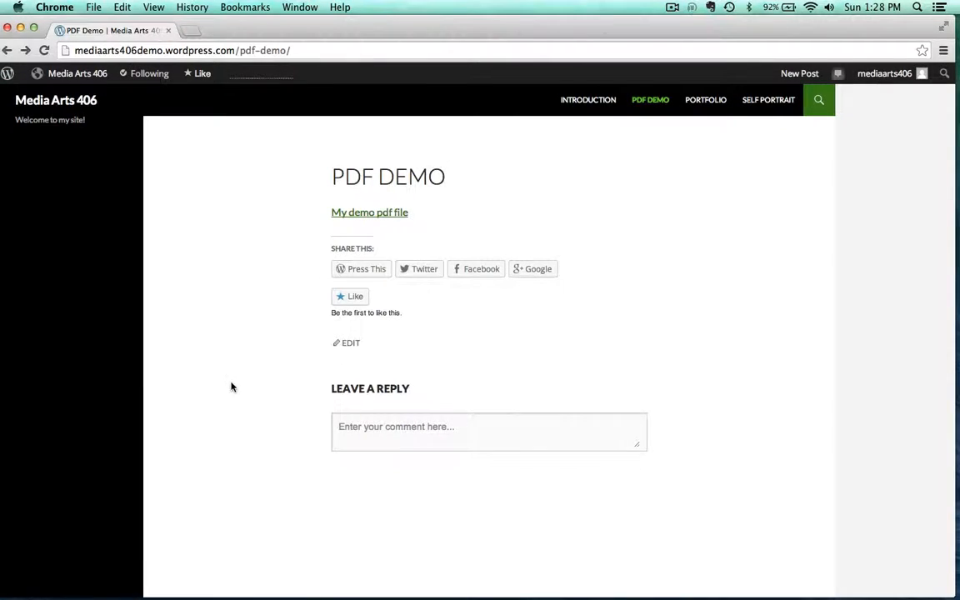
Turn off comments, trackbacks, likes and sharing buttons for the PDF Demo page and update it
{"action": "mouse_move", "coordinate": [73, 72]}
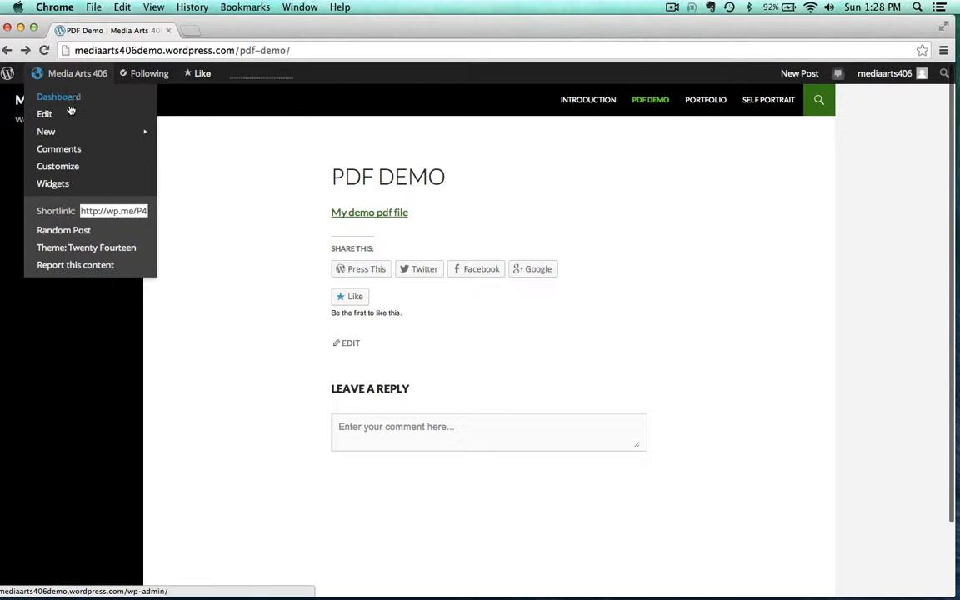
{"action": "left_click", "coordinate": [45, 114]}
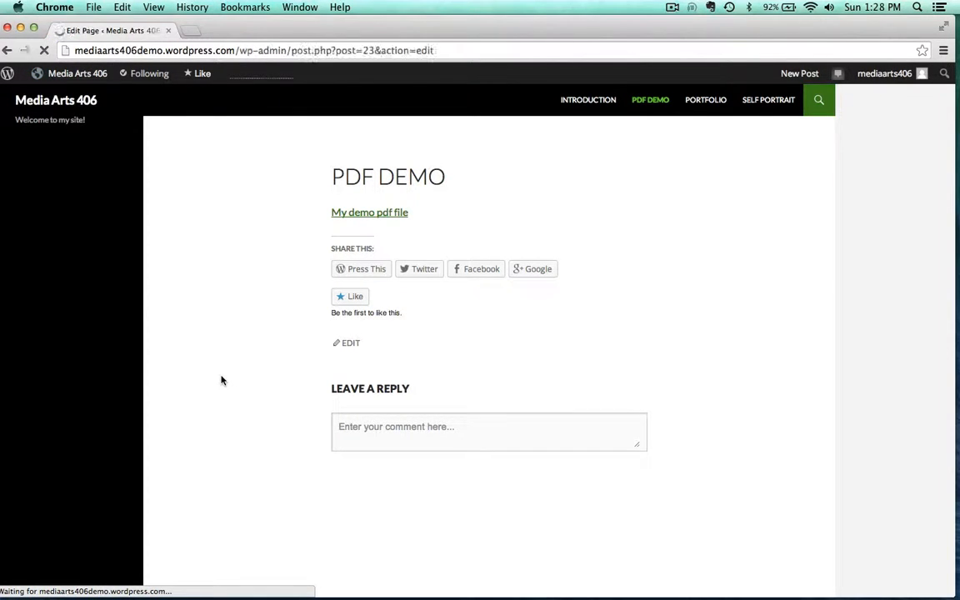
{"action": "scroll", "coordinate": [316, 519], "scroll_direction": "down", "scroll_amount": 5}
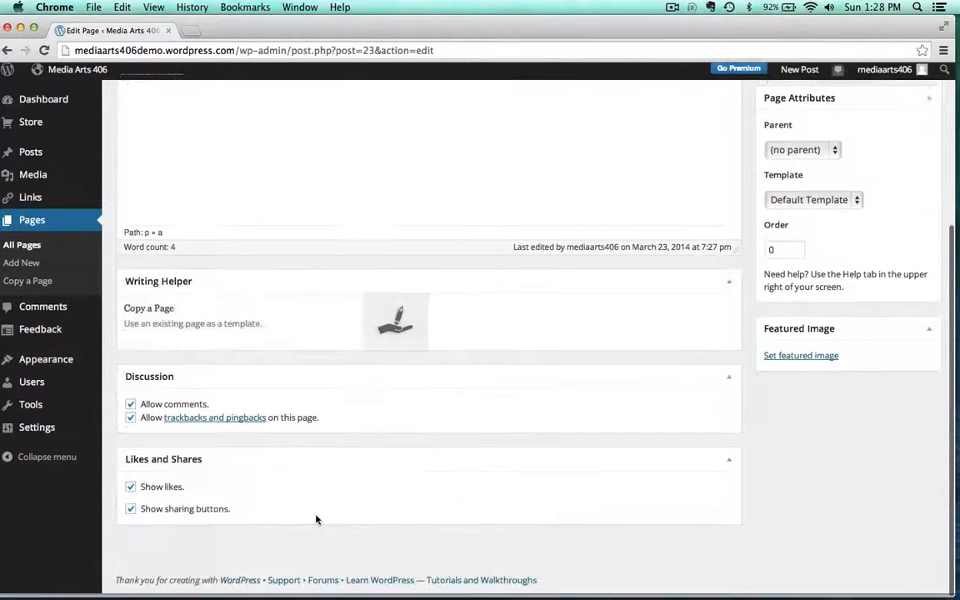
{"action": "left_click", "coordinate": [130, 403]}
{"action": "left_click", "coordinate": [130, 418]}
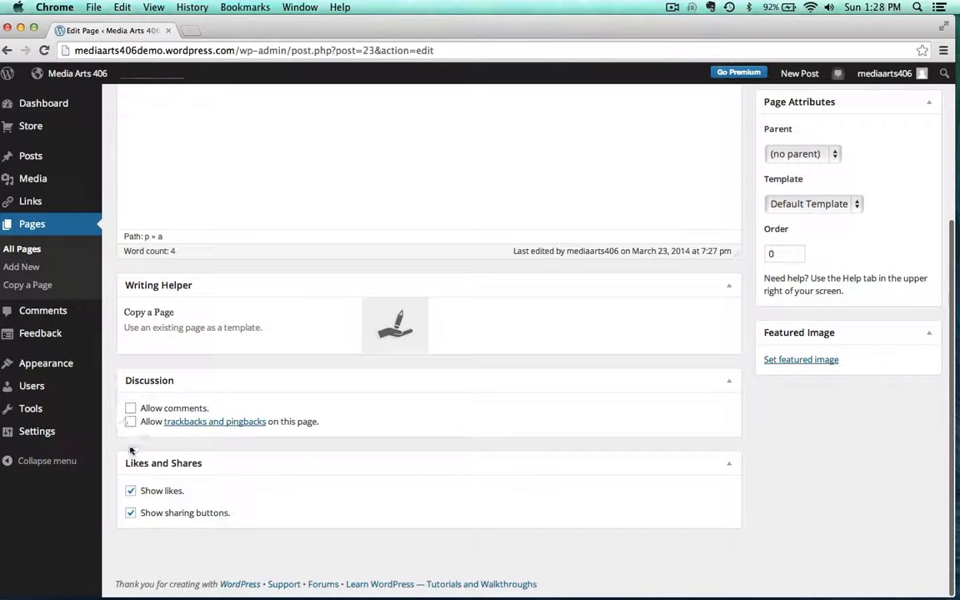
{"action": "left_click", "coordinate": [131, 491]}
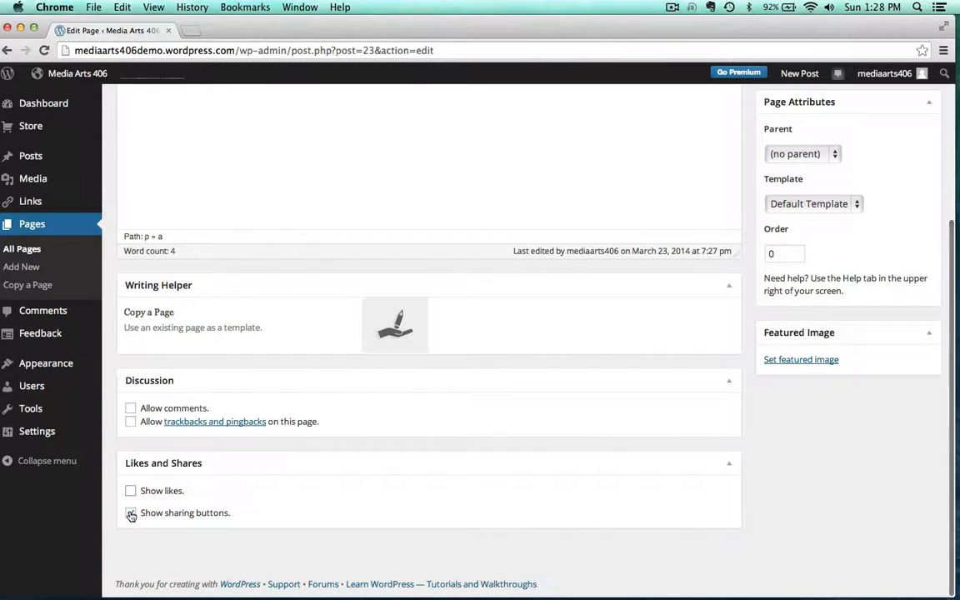
{"action": "left_click", "coordinate": [131, 513]}
{"action": "scroll", "coordinate": [500, 484], "scroll_direction": "up", "scroll_amount": 5}
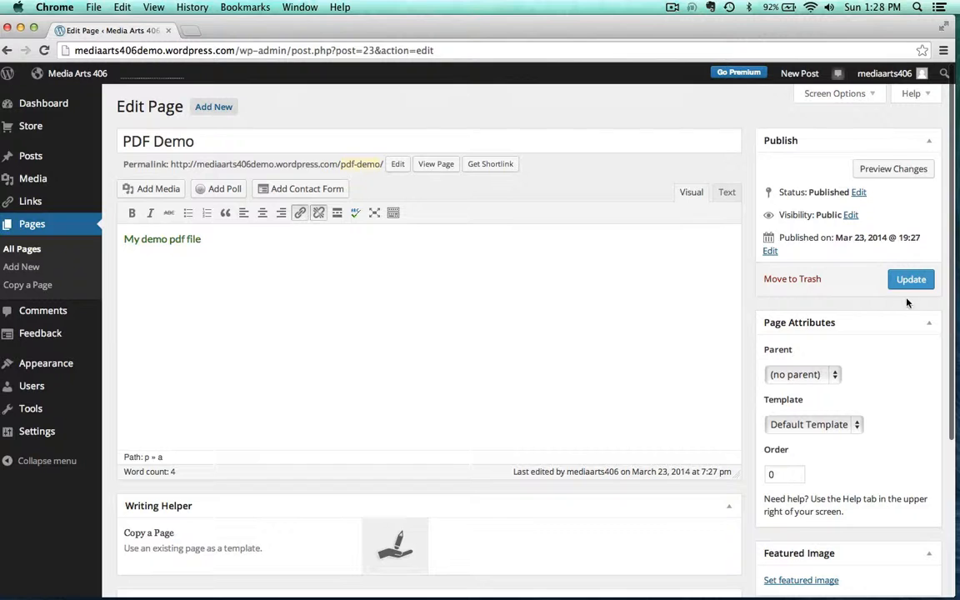
{"action": "left_click", "coordinate": [913, 282]}
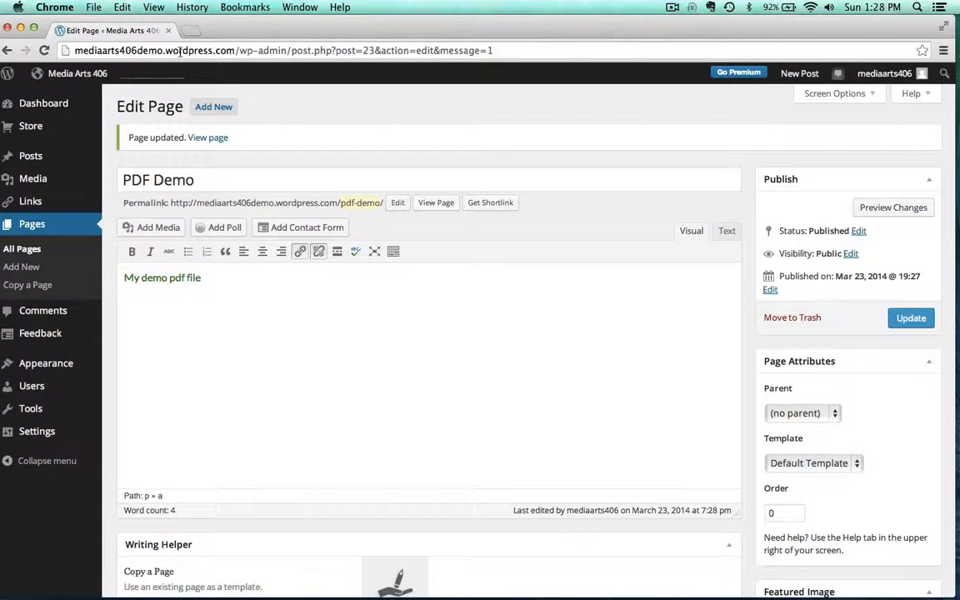
Open the live site in a second tab to compare its navigation bar
{"action": "left_click", "coordinate": [81, 76], "text": "super"}
{"action": "left_click", "coordinate": [210, 32]}
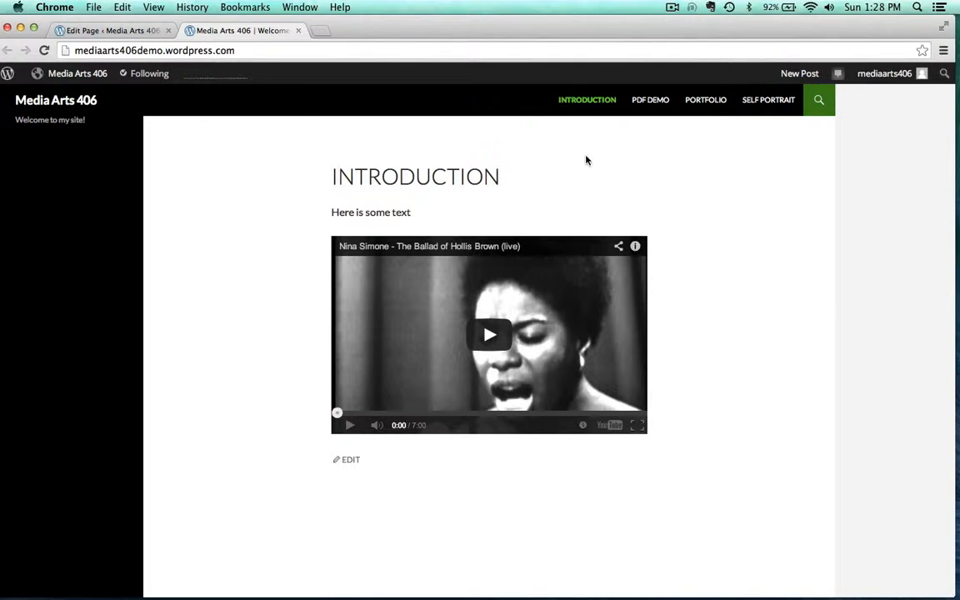
{"action": "left_click", "coordinate": [83, 32]}
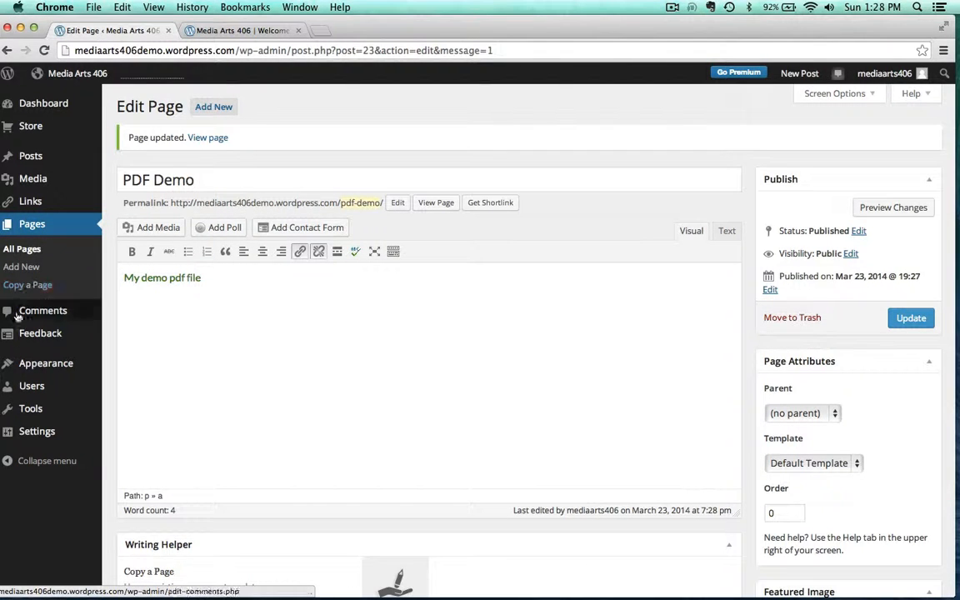
Create a new navigation menu named Main Manu
{"action": "mouse_move", "coordinate": [42, 365]}
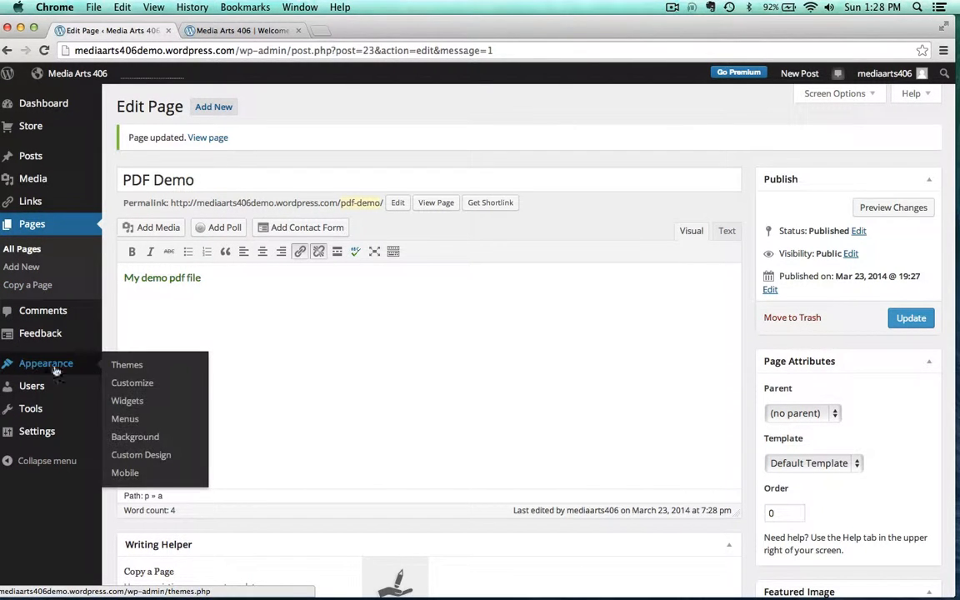
{"action": "left_click", "coordinate": [121, 421]}
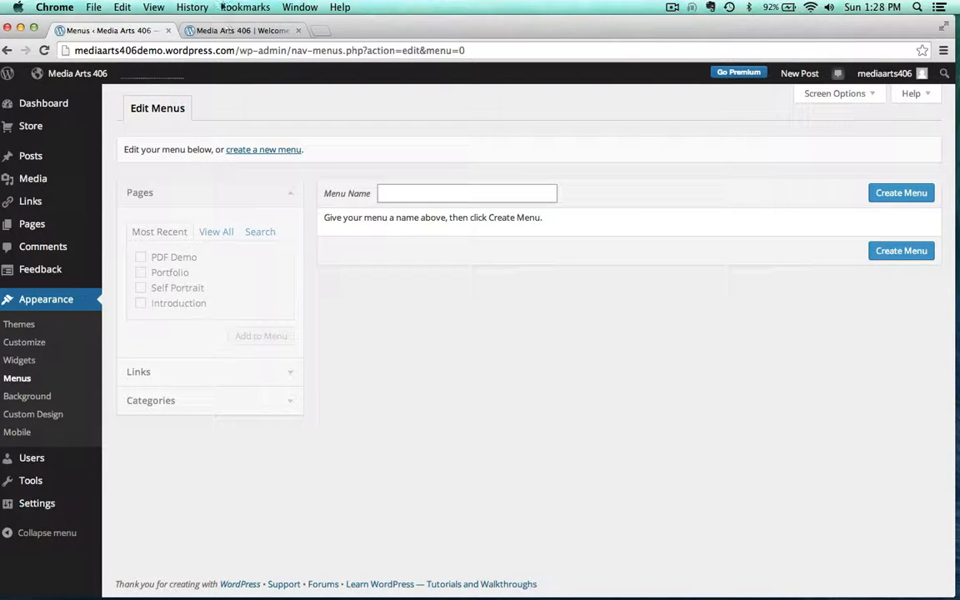
{"action": "left_click", "coordinate": [246, 31]}
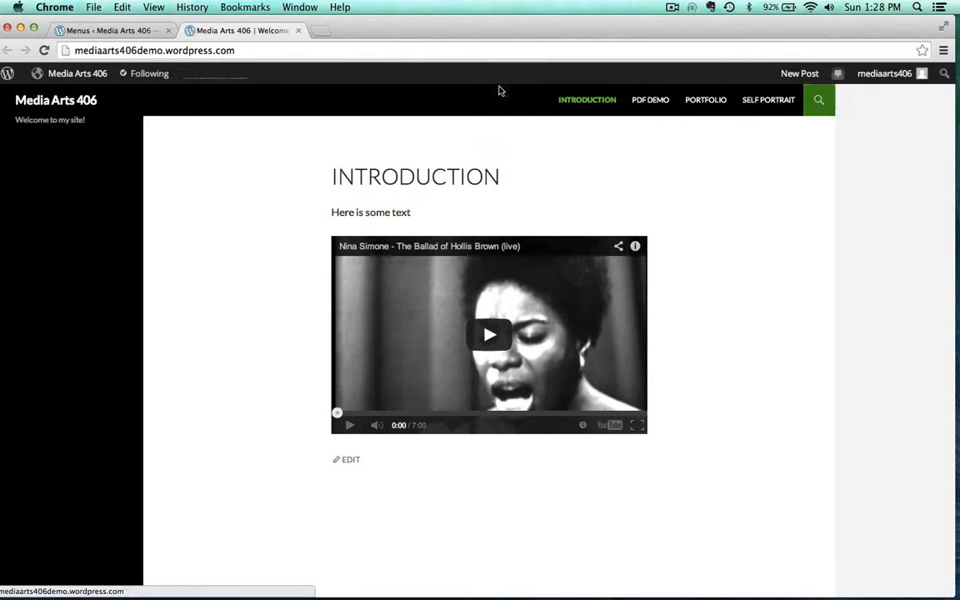
{"action": "left_click", "coordinate": [109, 33]}
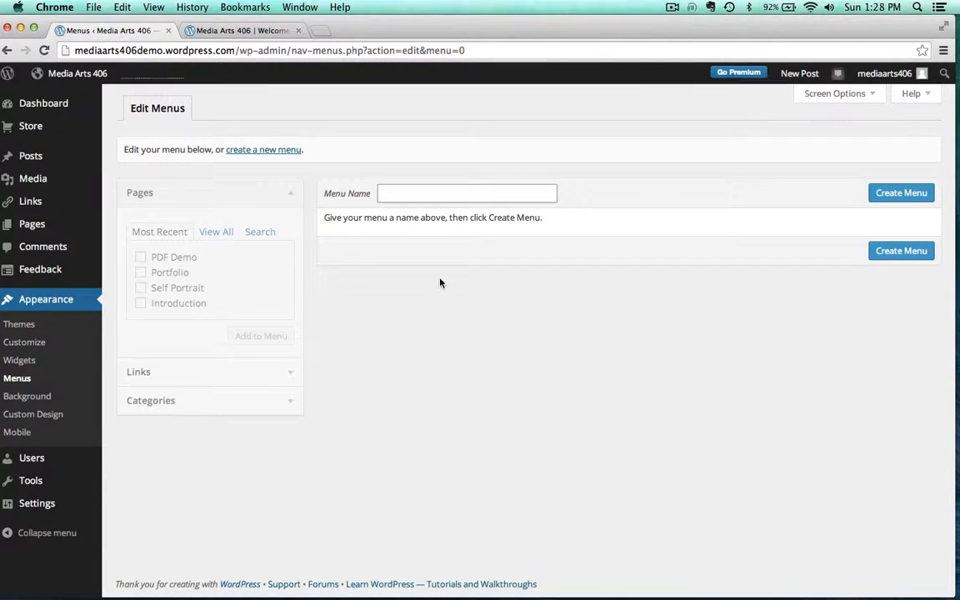
{"action": "left_click", "coordinate": [895, 251]}
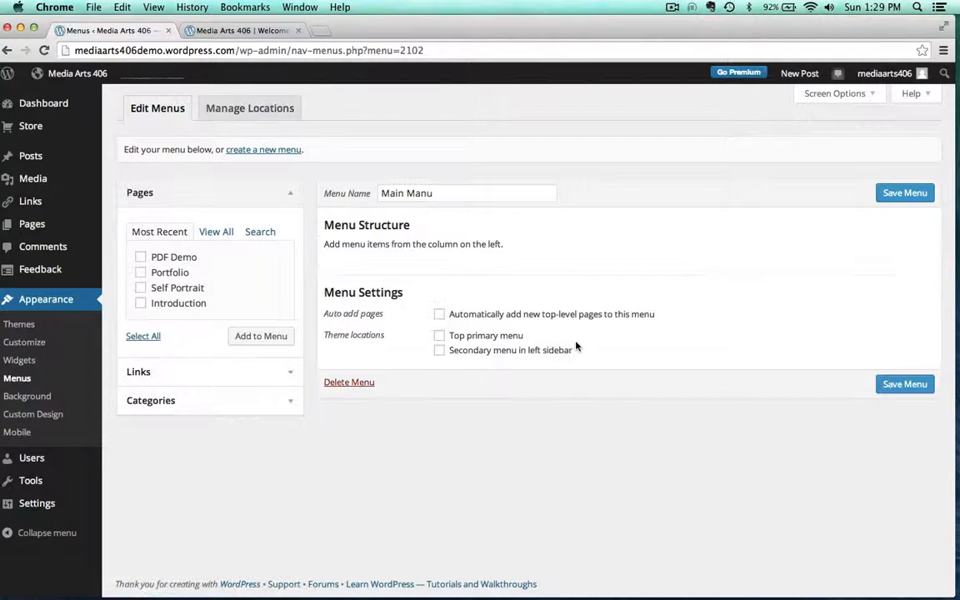
Assign the menu to the top primary menu location, enable auto-adding top-level pages, and save the menu
{"action": "left_click", "coordinate": [440, 336]}
{"action": "left_click", "coordinate": [904, 384]}
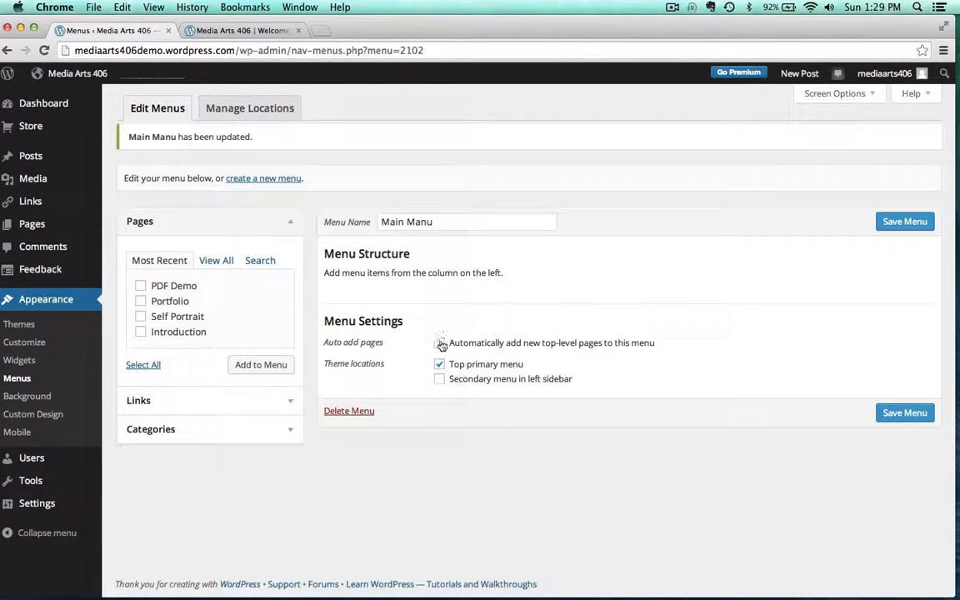
{"action": "left_click", "coordinate": [890, 412]}
Add the PDF Demo, Portfolio, Self Portrait and Introduction pages to the menu and compare with the live site
{"action": "left_click", "coordinate": [142, 332]}
{"action": "left_click", "coordinate": [140, 316]}
{"action": "left_click", "coordinate": [142, 286]}
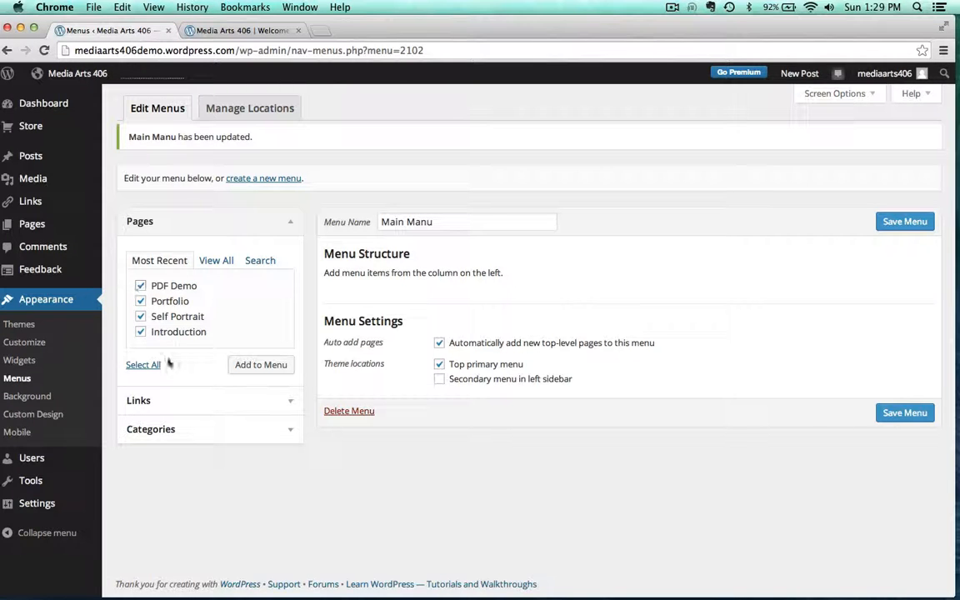
{"action": "left_click", "coordinate": [259, 367]}
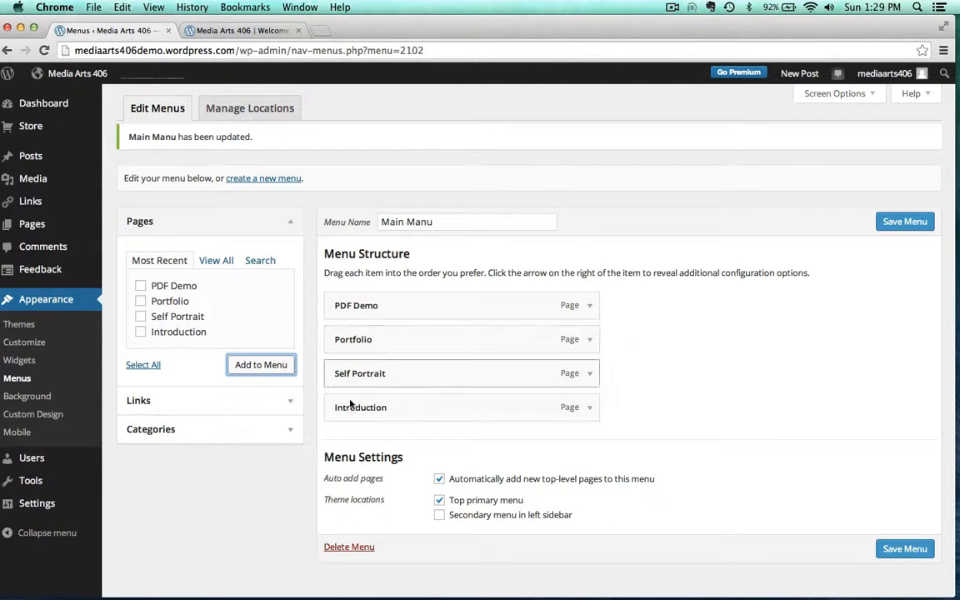
{"action": "left_click", "coordinate": [237, 32]}
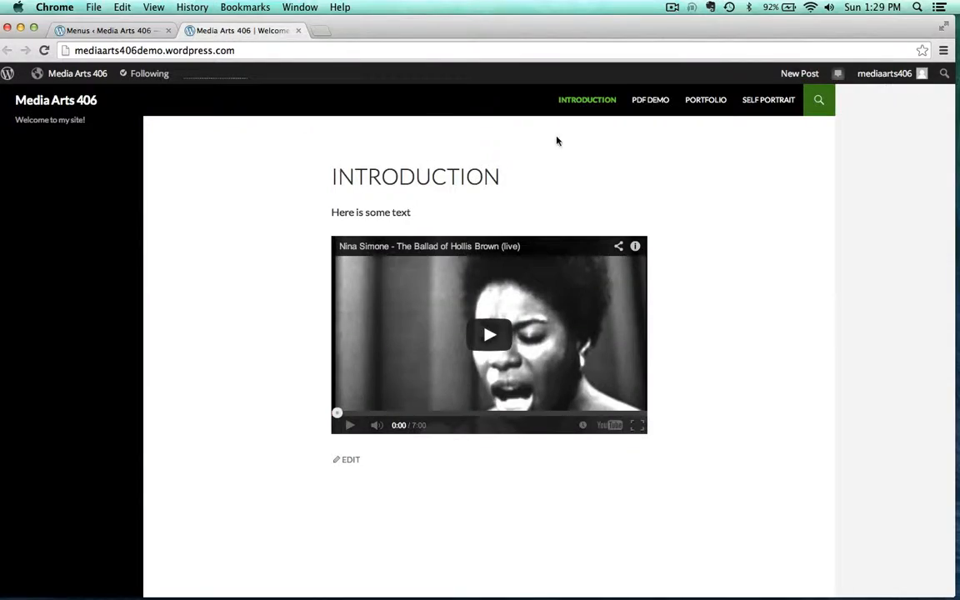
{"action": "left_click", "coordinate": [99, 30]}
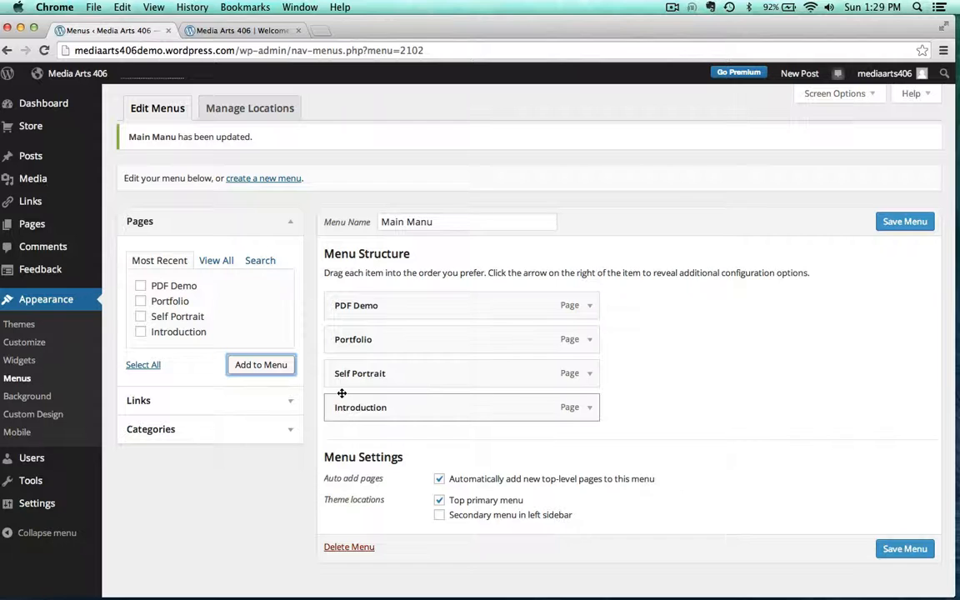
Reorder the menu items to Introduction, Self Portrait, Portfolio, PDF Demo and save the menu
{"action": "left_click_drag", "start_coordinate": [342, 393], "coordinate": [336, 301]}
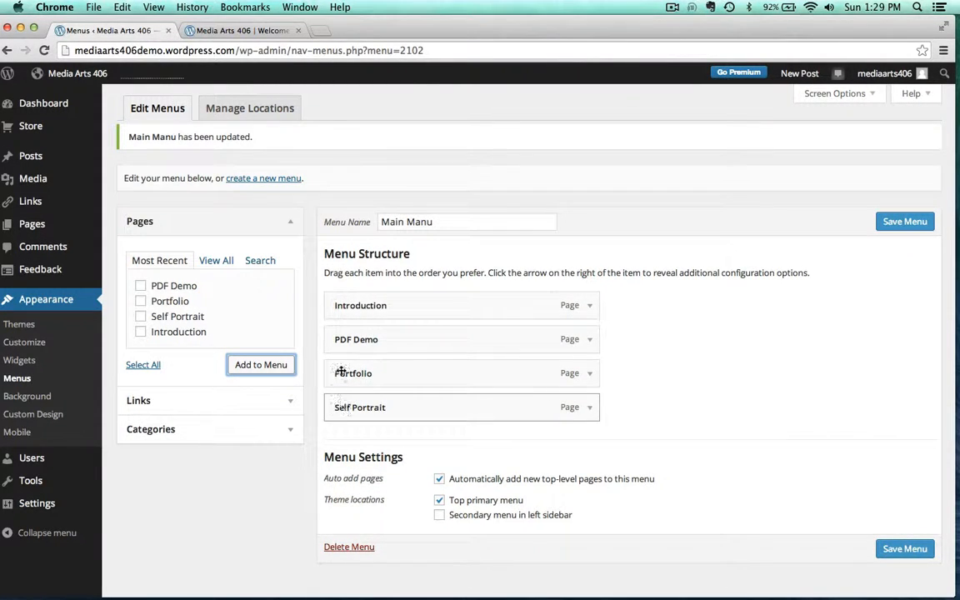
{"action": "left_click_drag", "start_coordinate": [342, 406], "coordinate": [326, 339]}
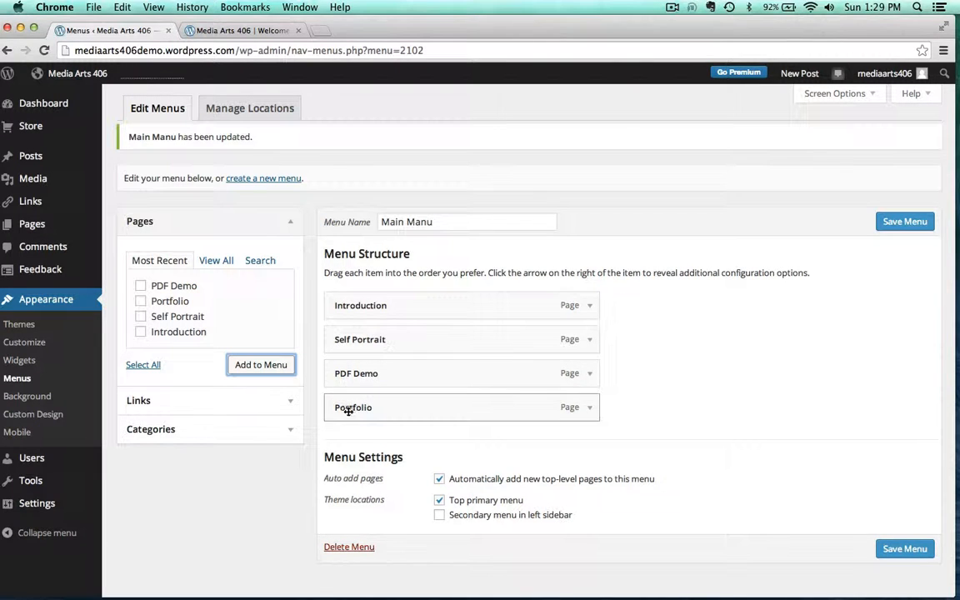
{"action": "mouse_move", "coordinate": [349, 410]}
{"action": "left_mouse_down"}
{"action": "mouse_move", "coordinate": [344, 348]}
{"action": "mouse_move", "coordinate": [336, 371]}
{"action": "mouse_move", "coordinate": [316, 372]}
{"action": "mouse_move", "coordinate": [350, 416]}
{"action": "left_mouse_up"}
{"action": "left_click", "coordinate": [904, 548]}
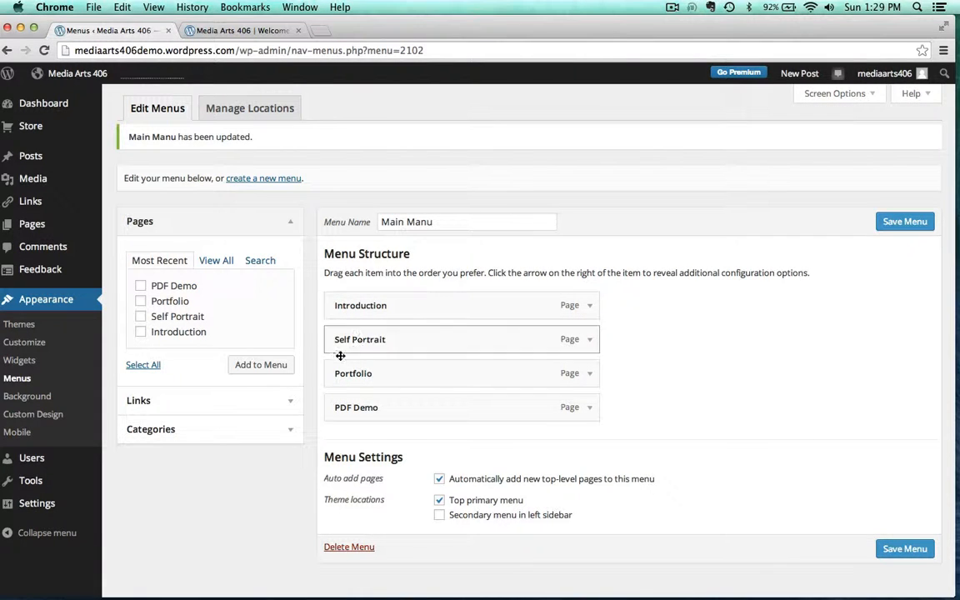
Reload the live site to check the navigation order, then return to the menu editor
{"action": "left_click", "coordinate": [238, 31]}
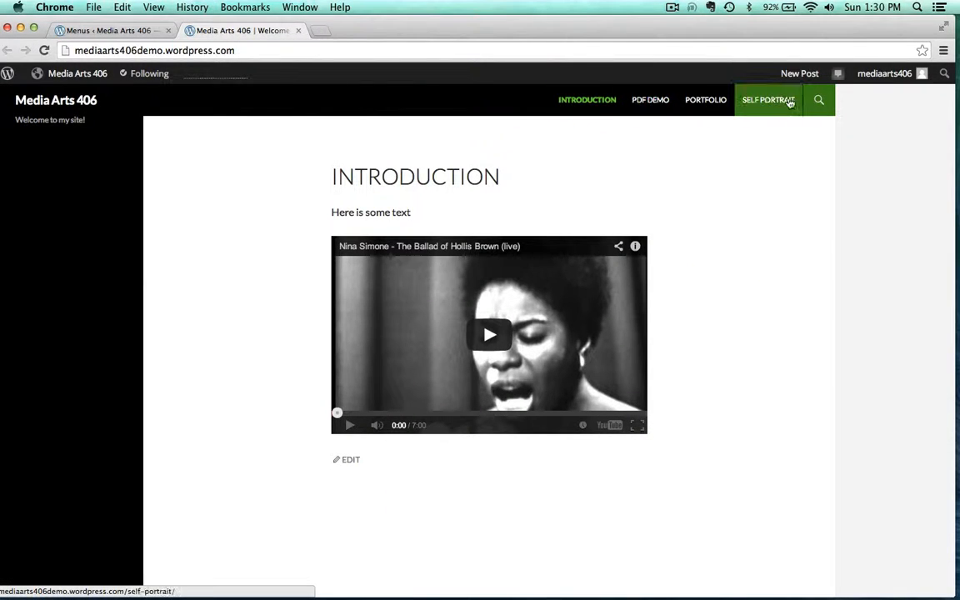
{"action": "left_click", "coordinate": [42, 51]}
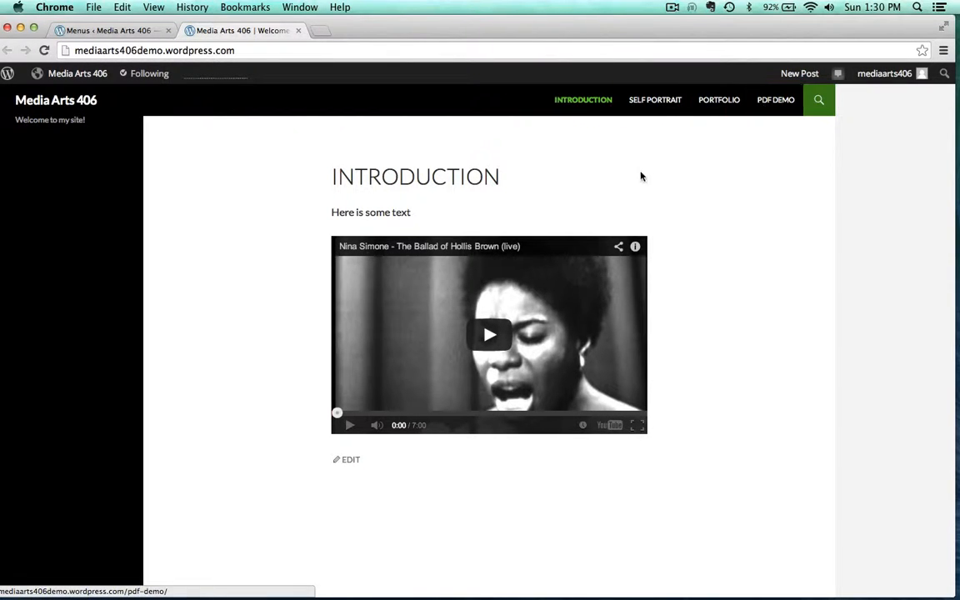
{"action": "left_click", "coordinate": [107, 30]}
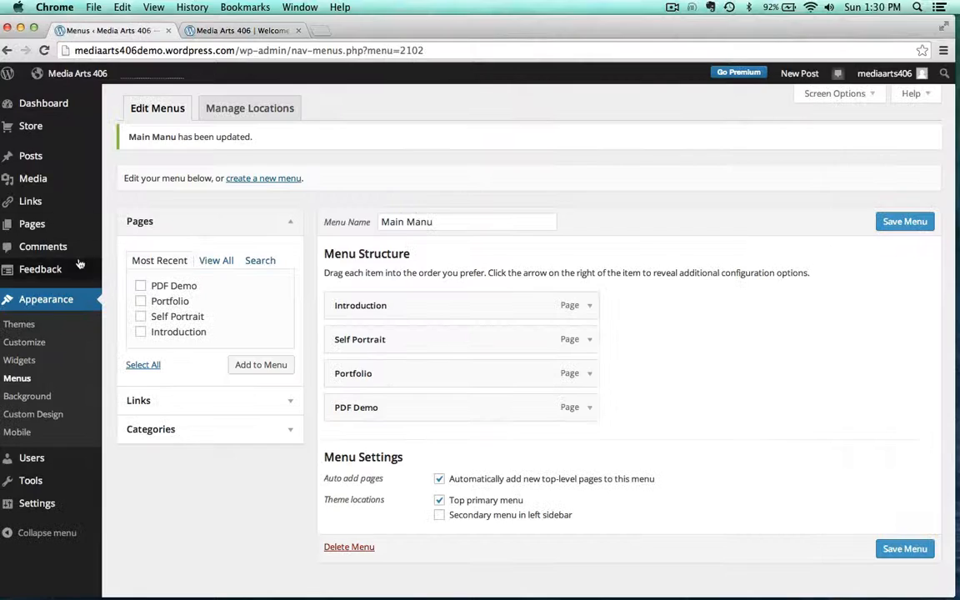
Open the Customizer's Header section and upload header1.jpg from the demo assets folder as a new header image
{"action": "left_click", "coordinate": [26, 343]}
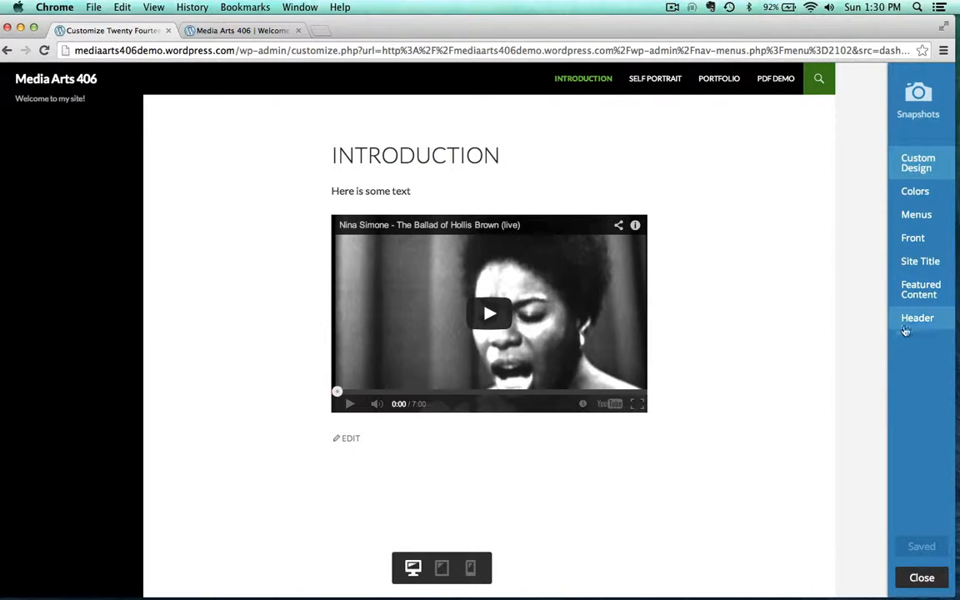
{"action": "left_click", "coordinate": [918, 319]}
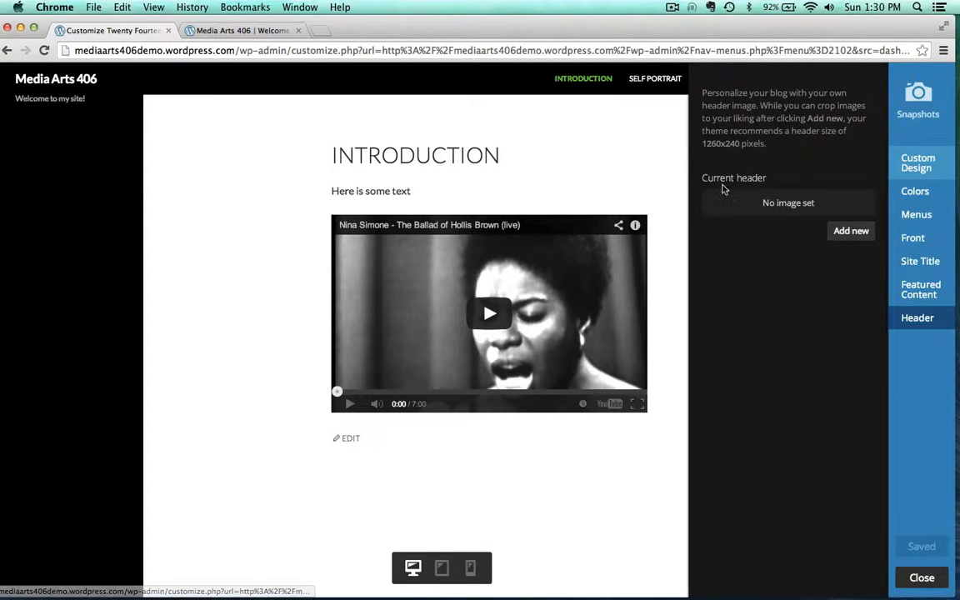
{"action": "left_click", "coordinate": [849, 232]}
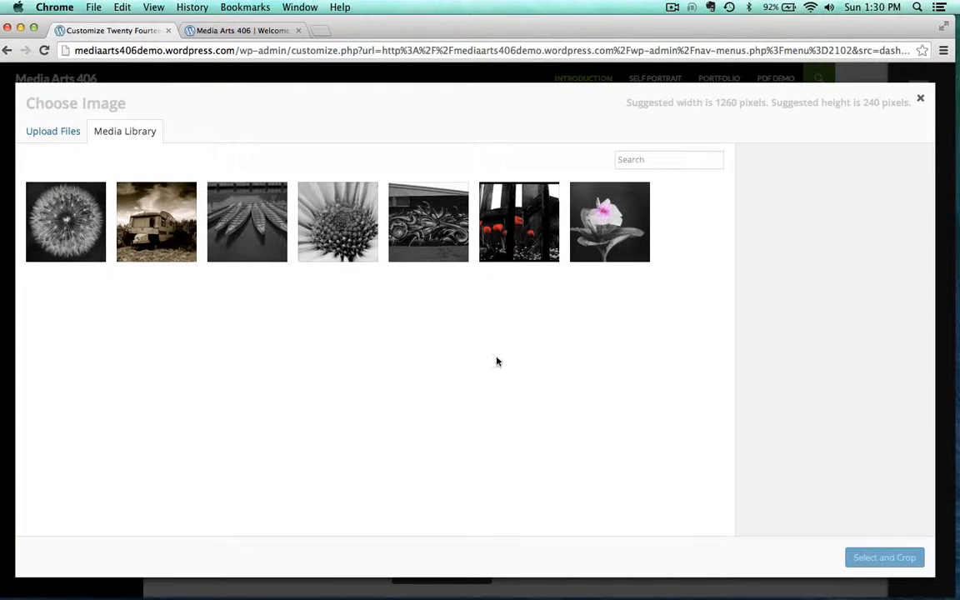
{"action": "left_click", "coordinate": [40, 131]}
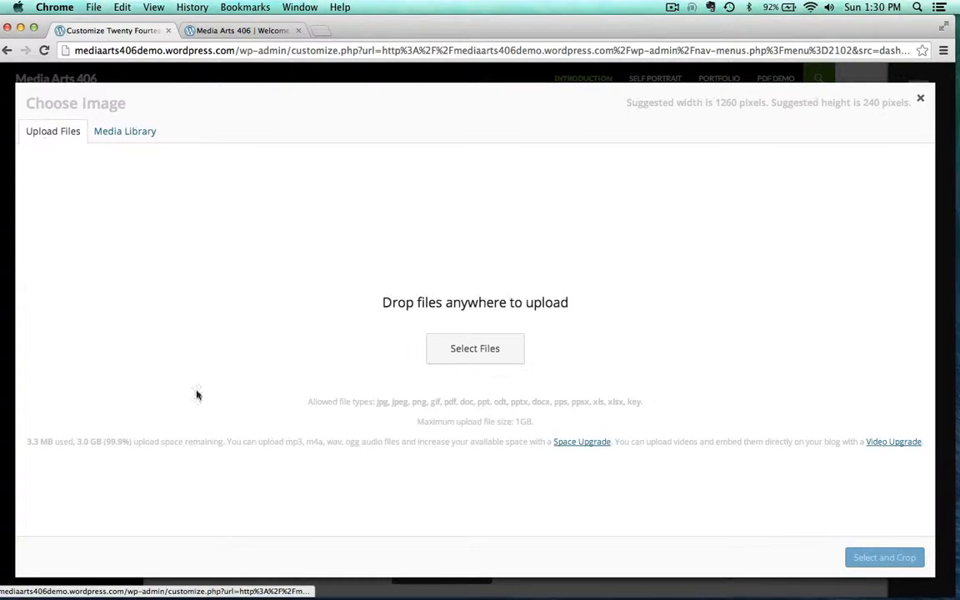
{"action": "left_click_drag", "start_coordinate": [461, 34], "coordinate": [477, 134]}
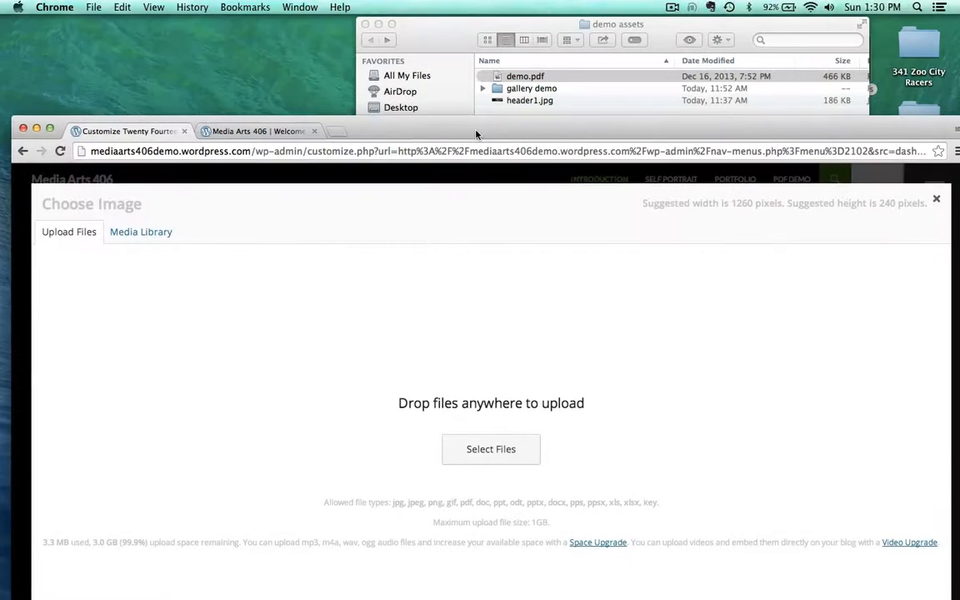
{"action": "left_click", "coordinate": [462, 28]}
{"action": "left_click_drag", "start_coordinate": [496, 100], "coordinate": [304, 325]}
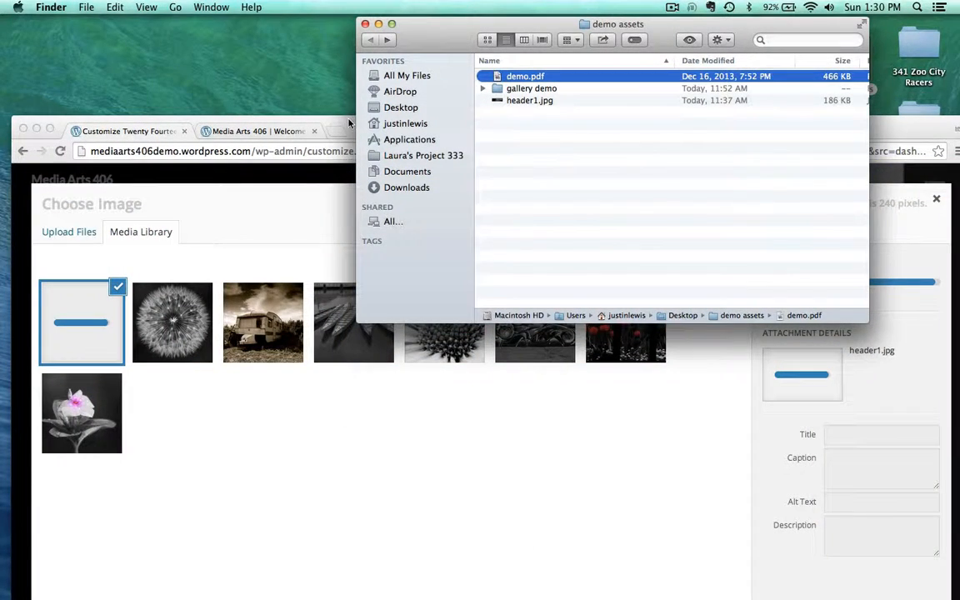
{"action": "left_click_drag", "start_coordinate": [349, 122], "coordinate": [350, 22]}
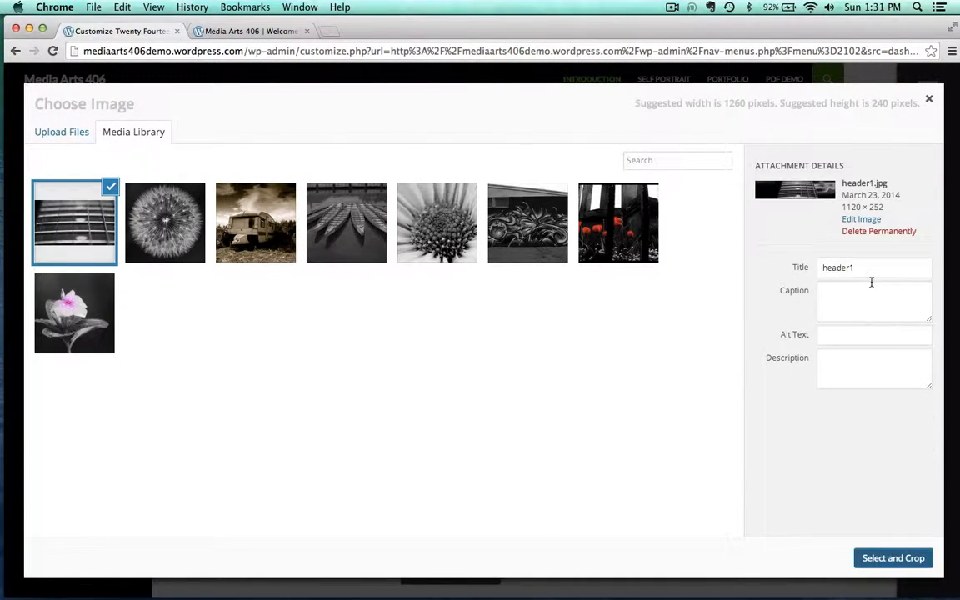
Set the image's title to Guitar Header and its alt text and description to Guitar Header Image
{"action": "left_click_drag", "start_coordinate": [866, 267], "coordinate": [765, 263]}
{"action": "type", "text": "GL"}
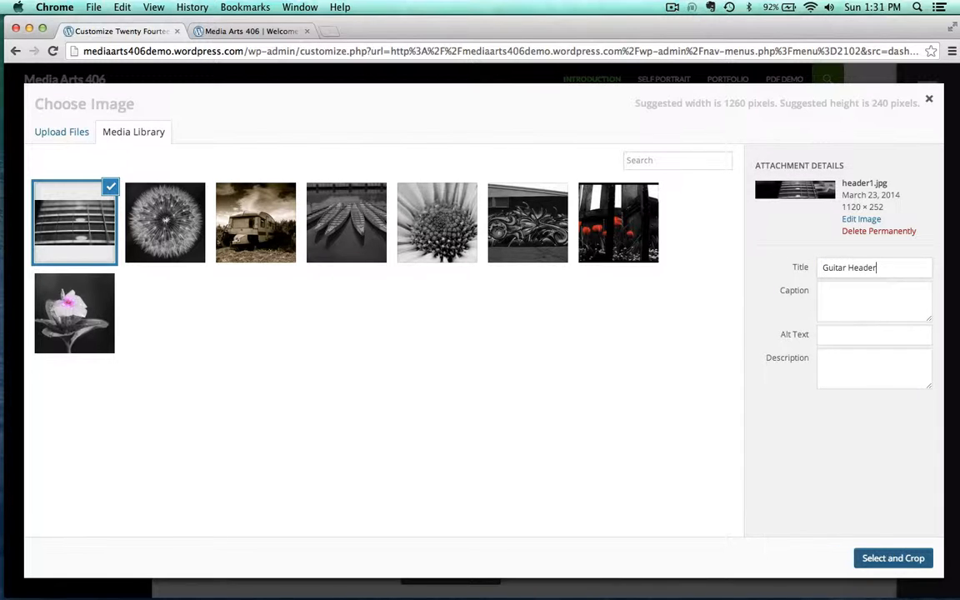
{"action": "left_click_drag", "start_coordinate": [886, 274], "coordinate": [849, 223]}
{"action": "key", "text": "super+c"}
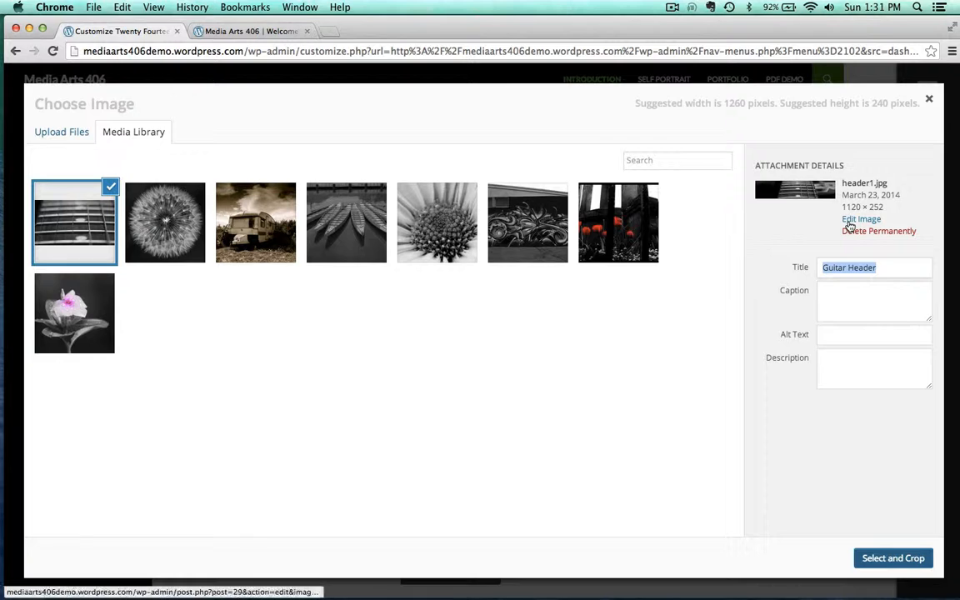
{"action": "left_click", "coordinate": [845, 337]}
{"action": "key", "text": "super+v"}
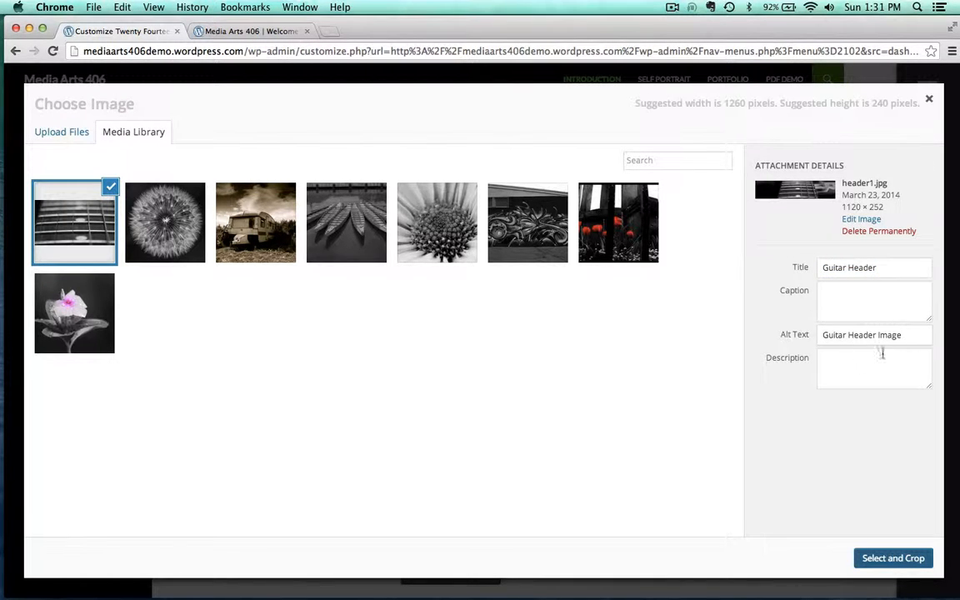
{"action": "key", "text": "super+a"}
{"action": "key", "text": "super+c"}
{"action": "left_click", "coordinate": [847, 360]}
{"action": "key", "text": "super+v"}
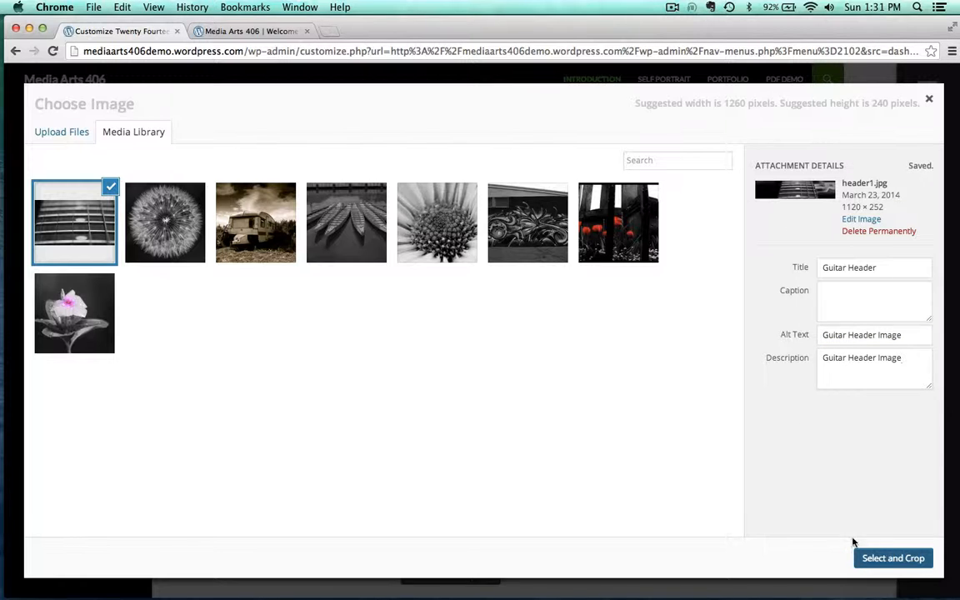
Select the image, move the crop area down over the fretboard, and crop it as the header
{"action": "left_click", "coordinate": [894, 558]}
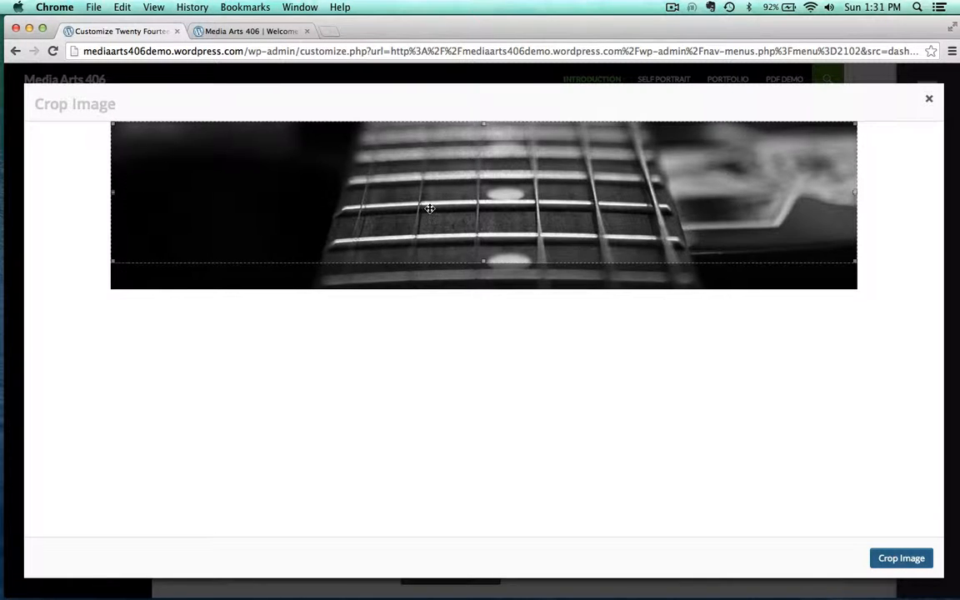
{"action": "left_click_drag", "start_coordinate": [429, 208], "coordinate": [531, 207]}
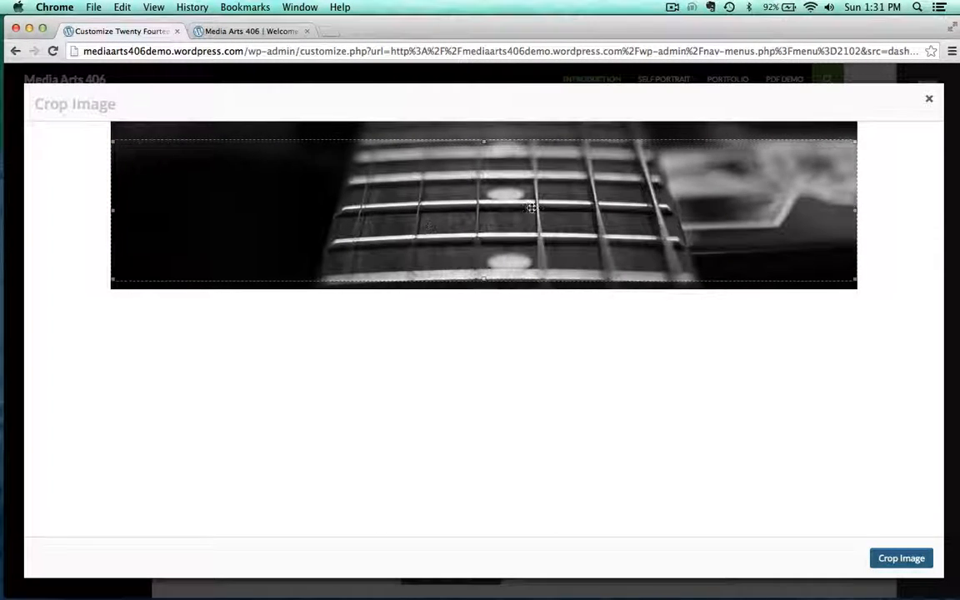
{"action": "left_click_drag", "start_coordinate": [856, 209], "coordinate": [845, 185]}
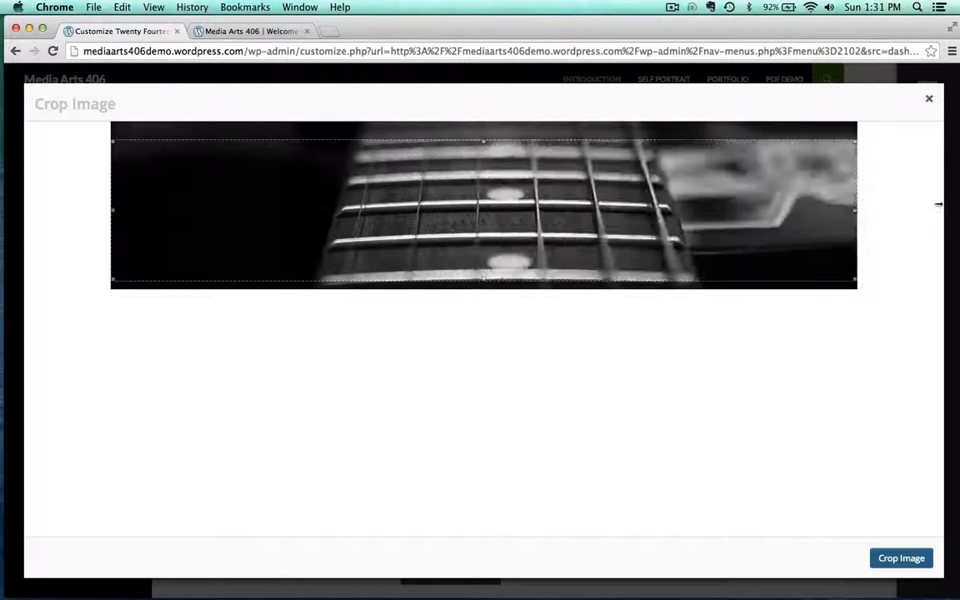
{"action": "left_click", "coordinate": [891, 557]}
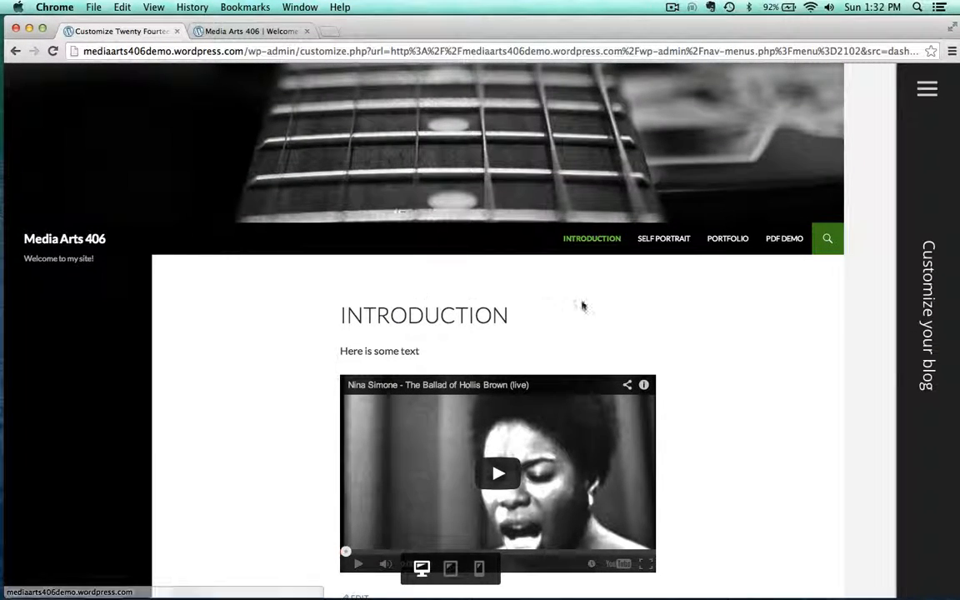
Preview the Self Portrait page with the new header and save the customized design
{"action": "left_click", "coordinate": [660, 239]}
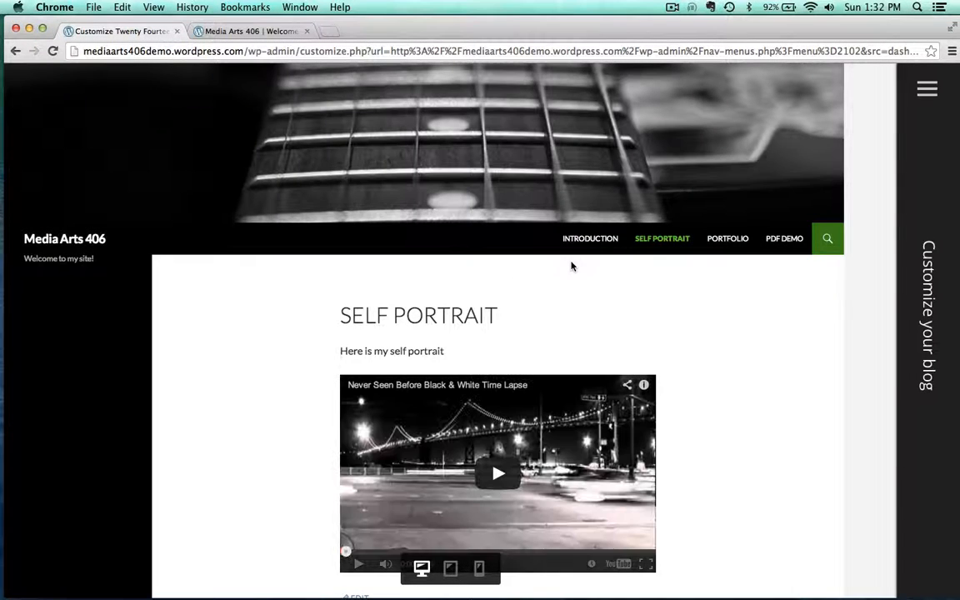
{"action": "mouse_move", "coordinate": [953, 467]}
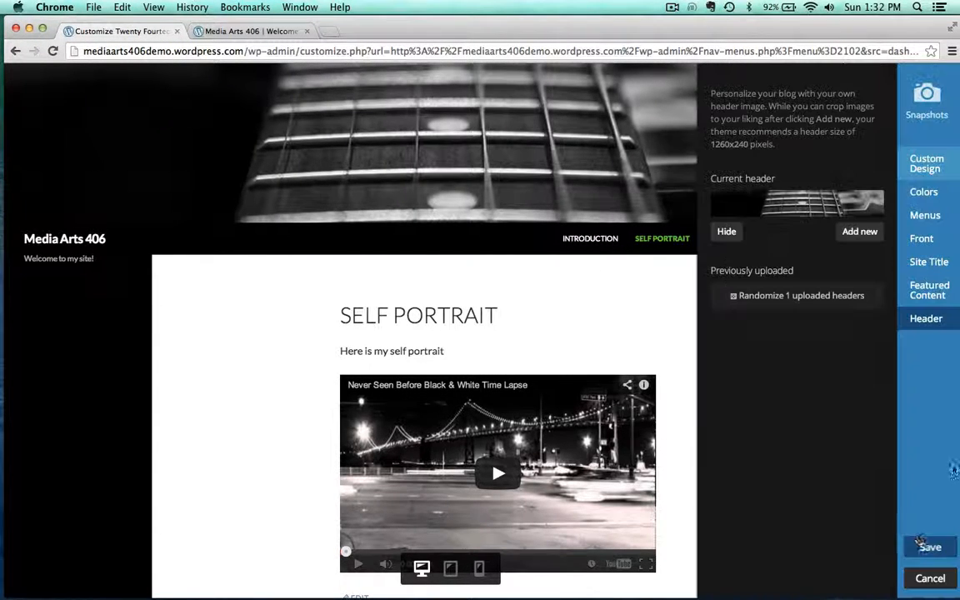
{"action": "left_click", "coordinate": [931, 548]}
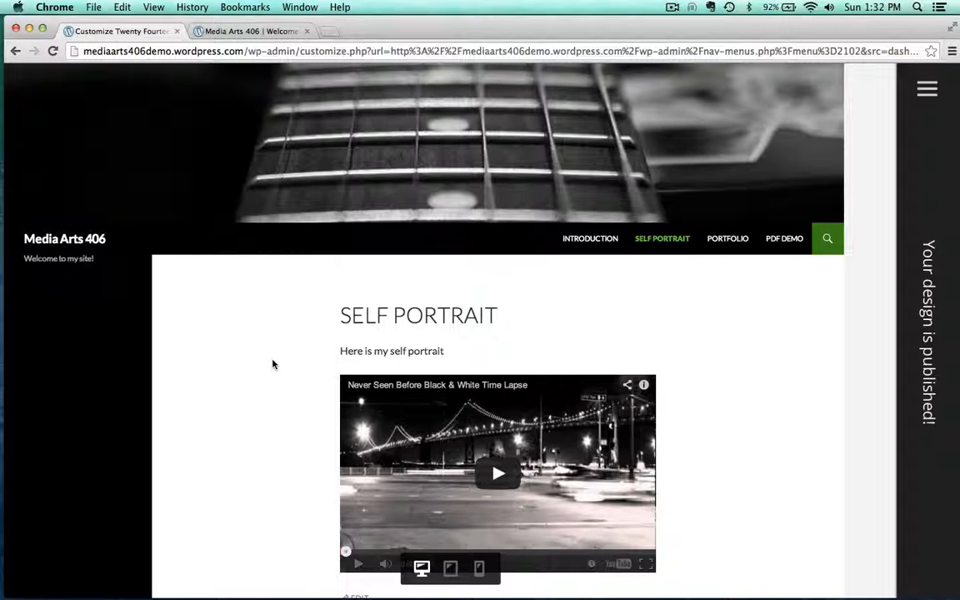
Close the Customizer, reload the live site, and browse its pages to review the new header and menu
{"action": "scroll", "coordinate": [255, 208], "scroll_direction": "down", "scroll_amount": 3}
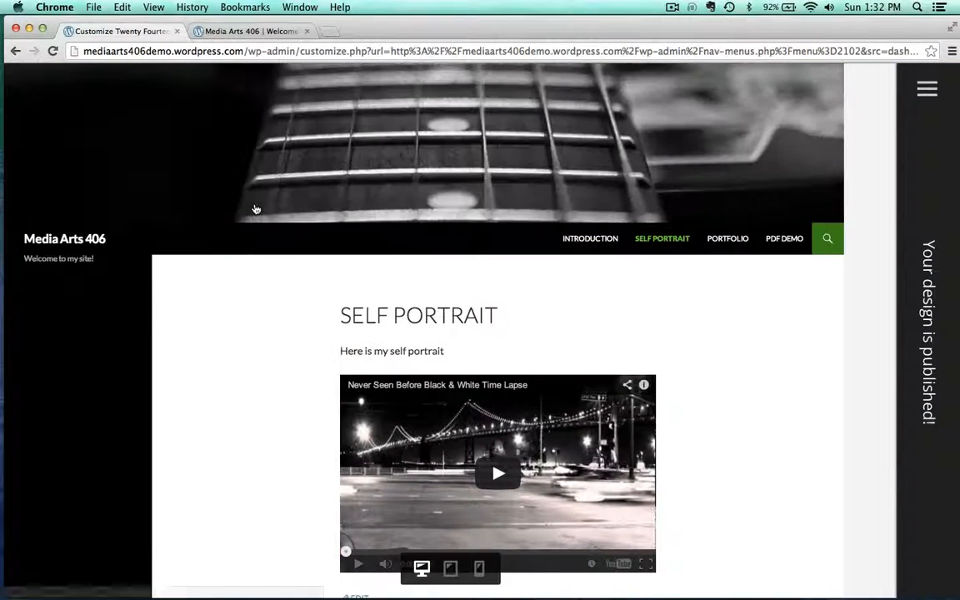
{"action": "scroll", "coordinate": [255, 208], "scroll_direction": "up", "scroll_amount": 3}
{"action": "left_click", "coordinate": [214, 31]}
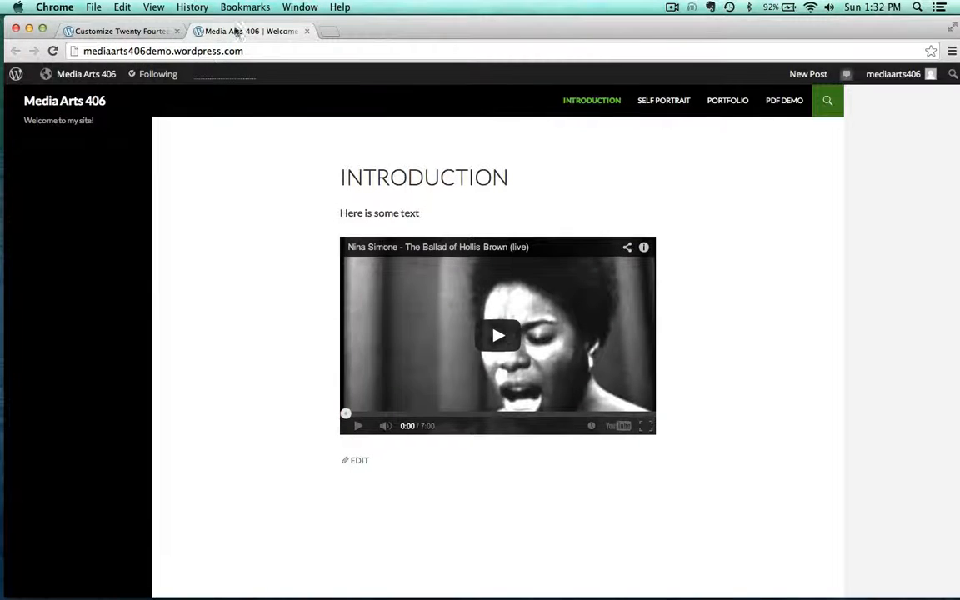
{"action": "left_click", "coordinate": [176, 30]}
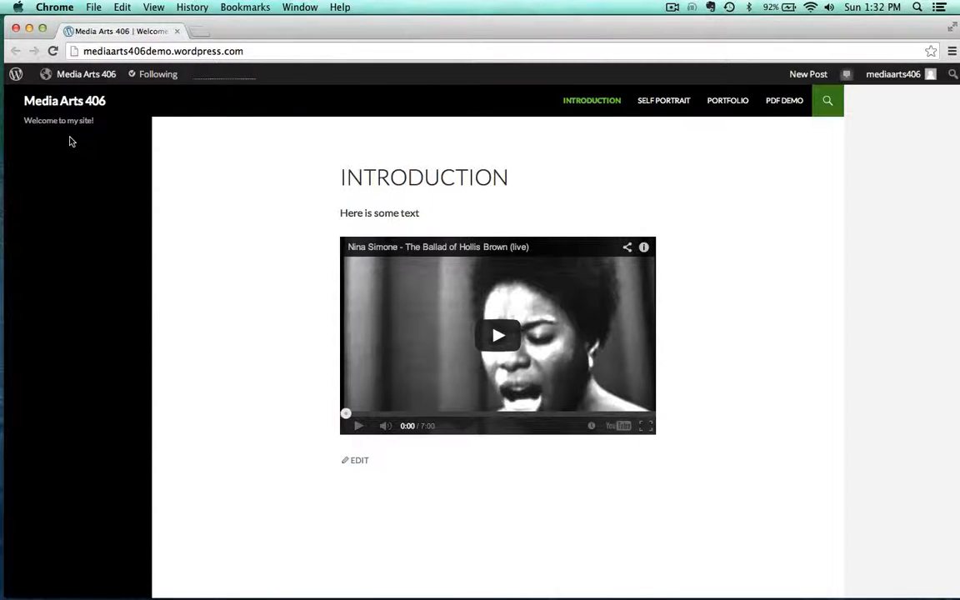
{"action": "left_click", "coordinate": [53, 51]}
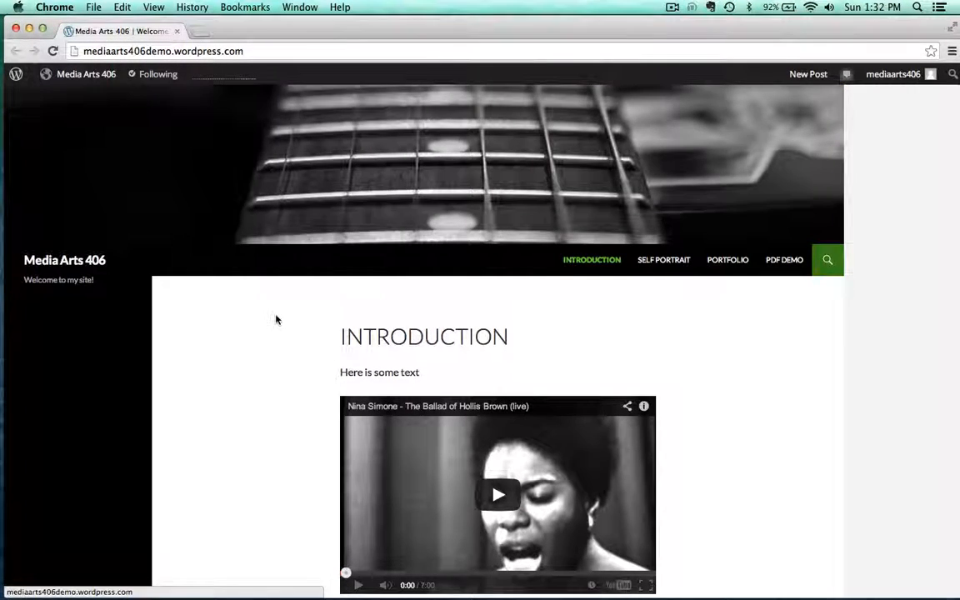
{"action": "scroll", "coordinate": [275, 321], "scroll_direction": "down", "scroll_amount": 4}
{"action": "scroll", "coordinate": [607, 275], "scroll_direction": "up", "scroll_amount": 4}
{"action": "left_click", "coordinate": [667, 270]}
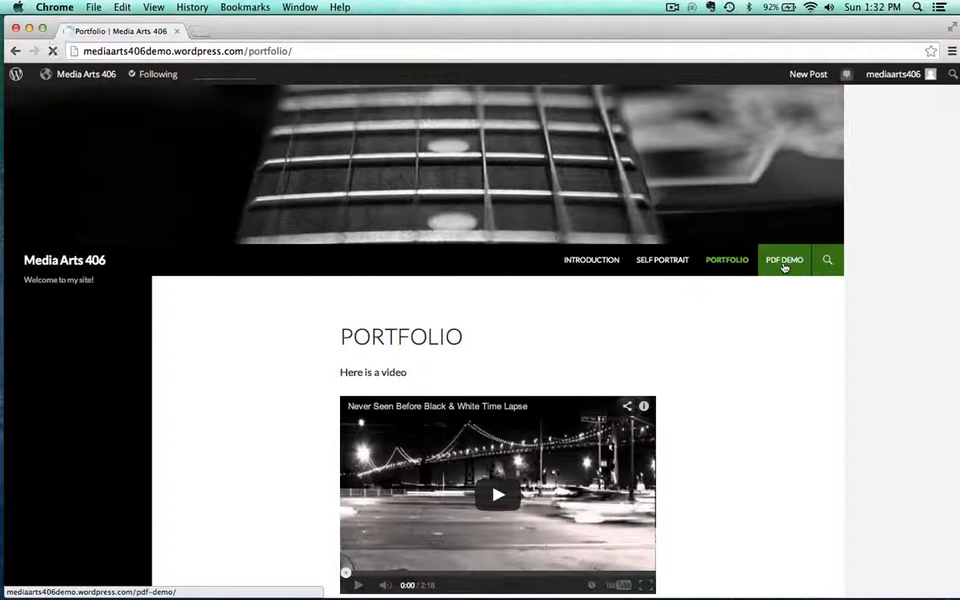
{"action": "left_click", "coordinate": [784, 262]}
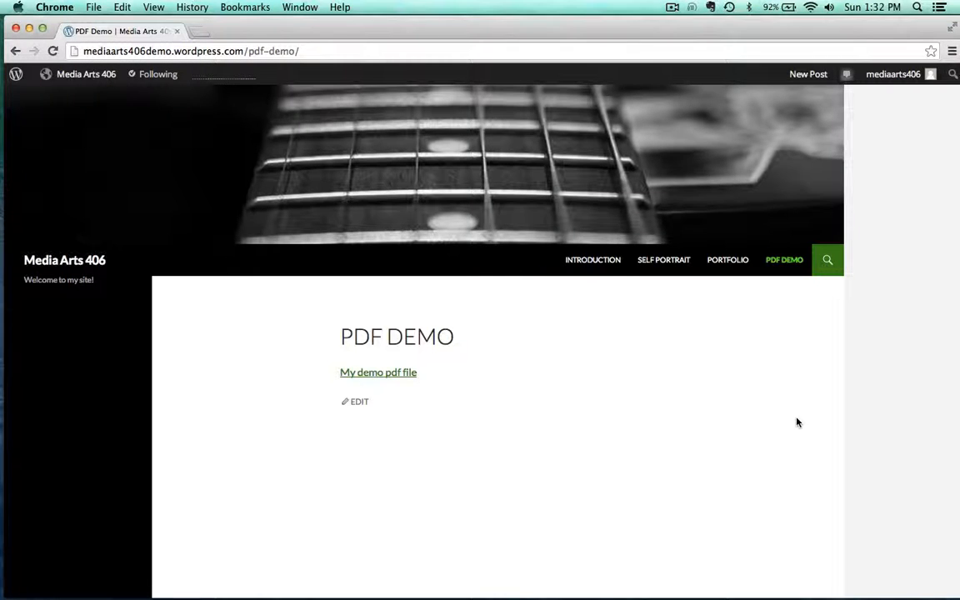
{"action": "left_click", "coordinate": [576, 263]}
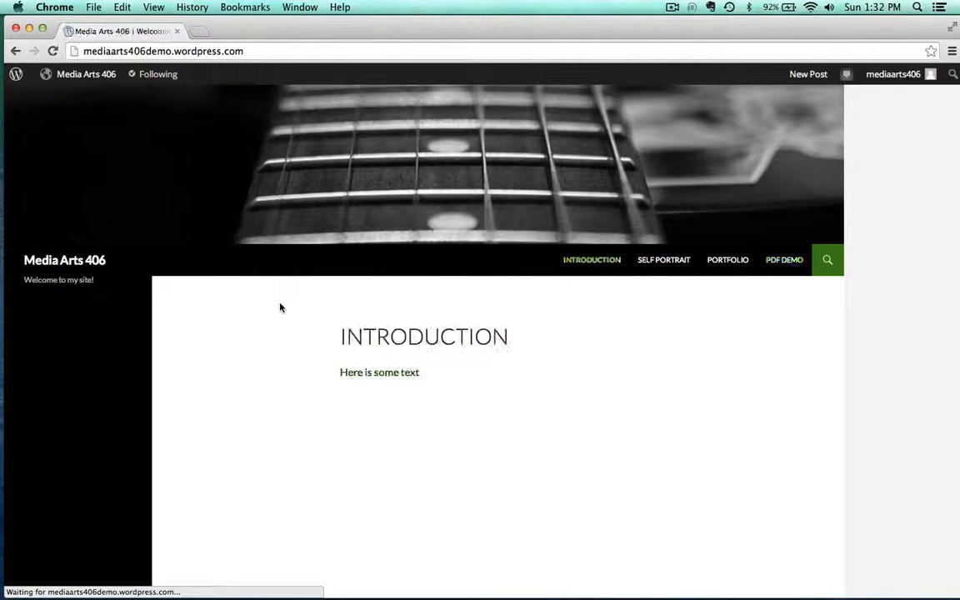